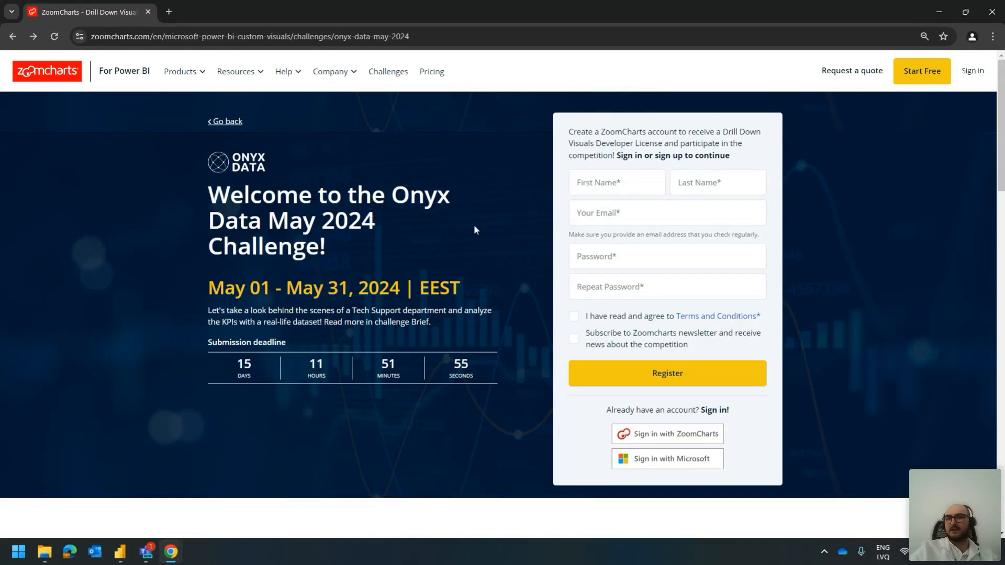
Sign in to the challenge site with a ZoomCharts account, entering the account e-mail and password
{"action": "scroll", "coordinate": [674, 265], "scroll_direction": "down", "scroll_amount": 1}
{"action": "scroll", "coordinate": [654, 259], "scroll_direction": "up", "scroll_amount": 1}
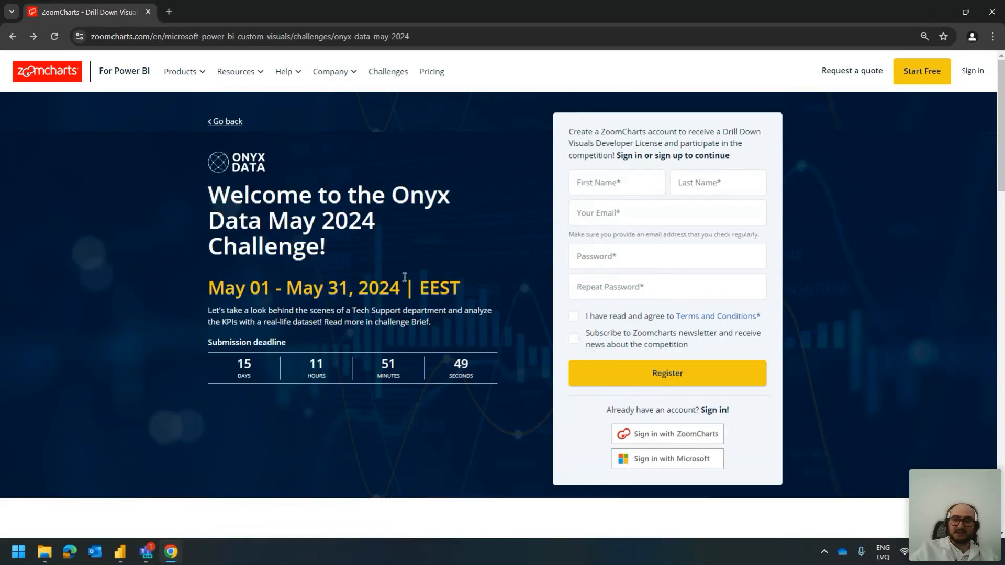
{"action": "left_click", "coordinate": [974, 71]}
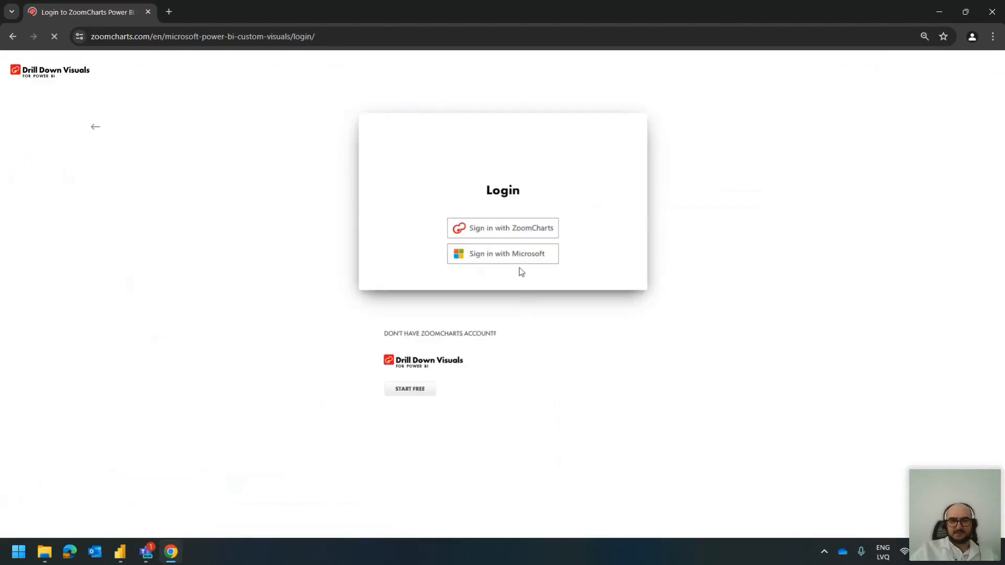
{"action": "left_click", "coordinate": [502, 228]}
{"action": "left_click", "coordinate": [421, 231]}
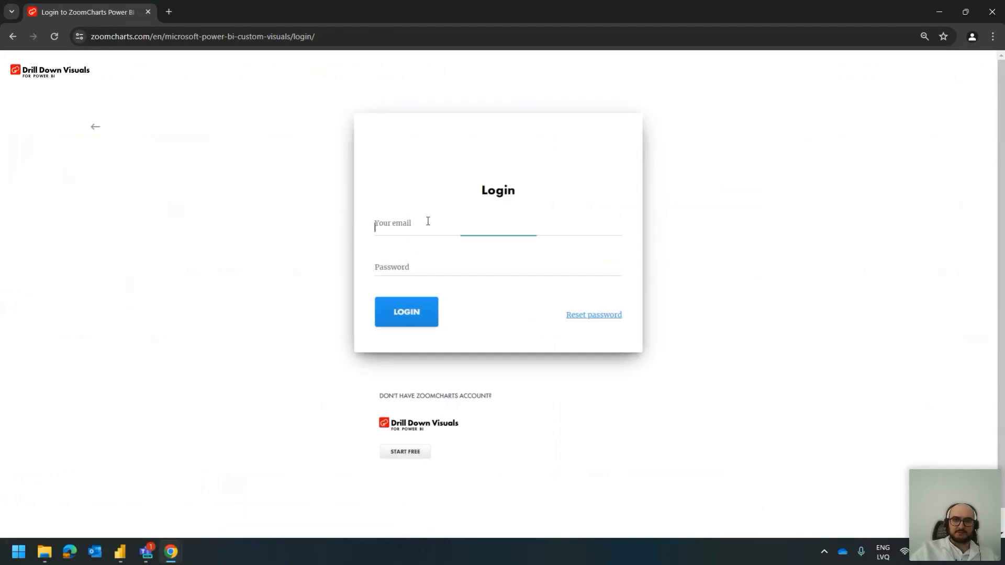
{"action": "left_click", "coordinate": [451, 255]}
{"action": "left_click", "coordinate": [438, 267]}
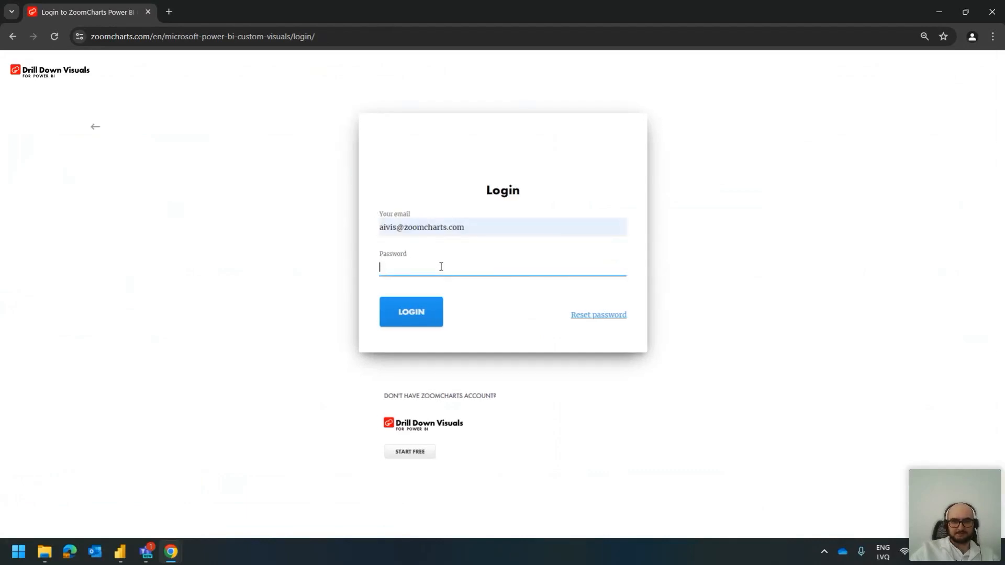
{"action": "type", "text": "************"}
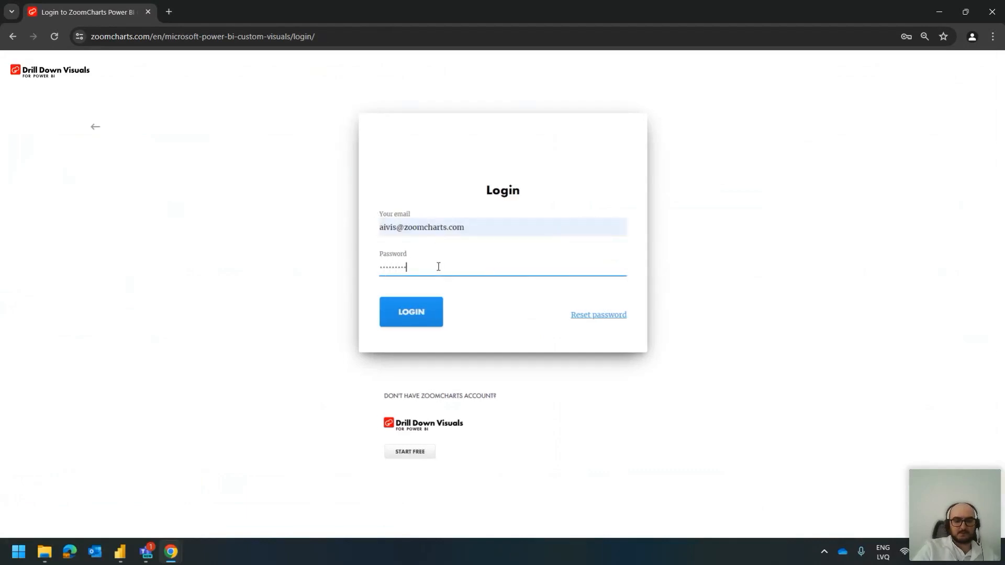
{"action": "type", "text": "***"}
{"action": "key", "text": "Return"}
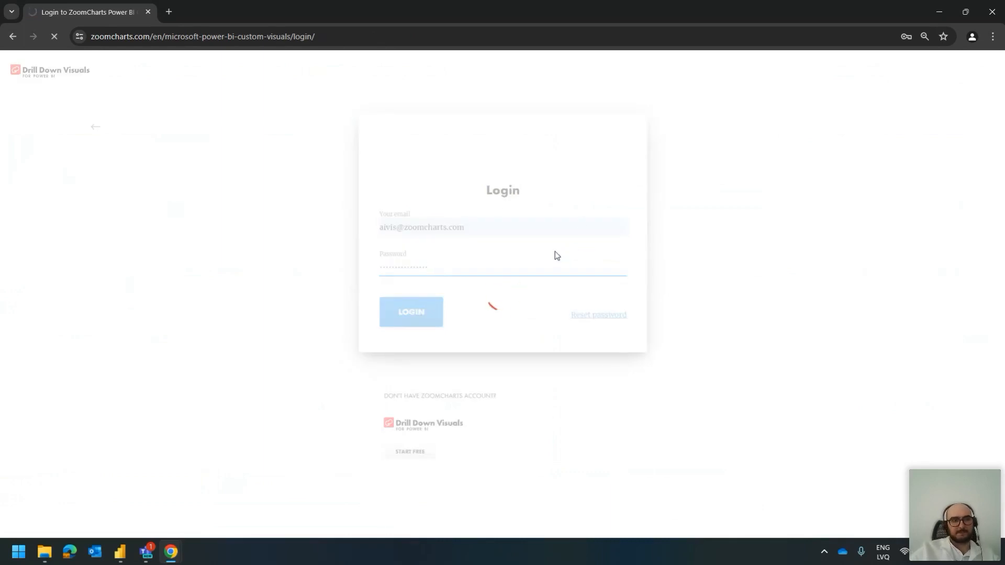
Open the Onyx Data May 2024 challenge page and review the Drill Down Visuals developer license credentials, closing them when done
{"action": "left_click", "coordinate": [56, 74]}
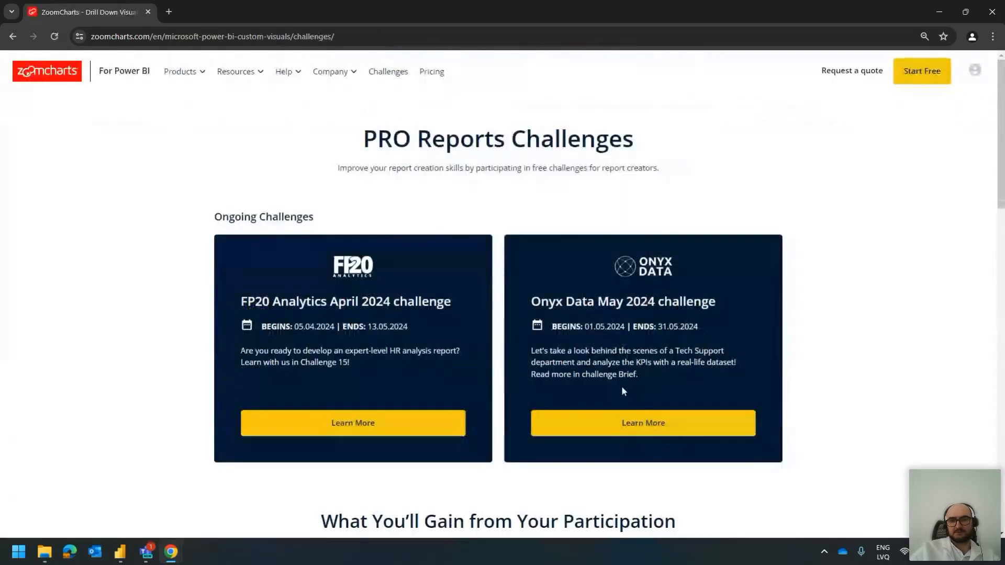
{"action": "left_click", "coordinate": [650, 422]}
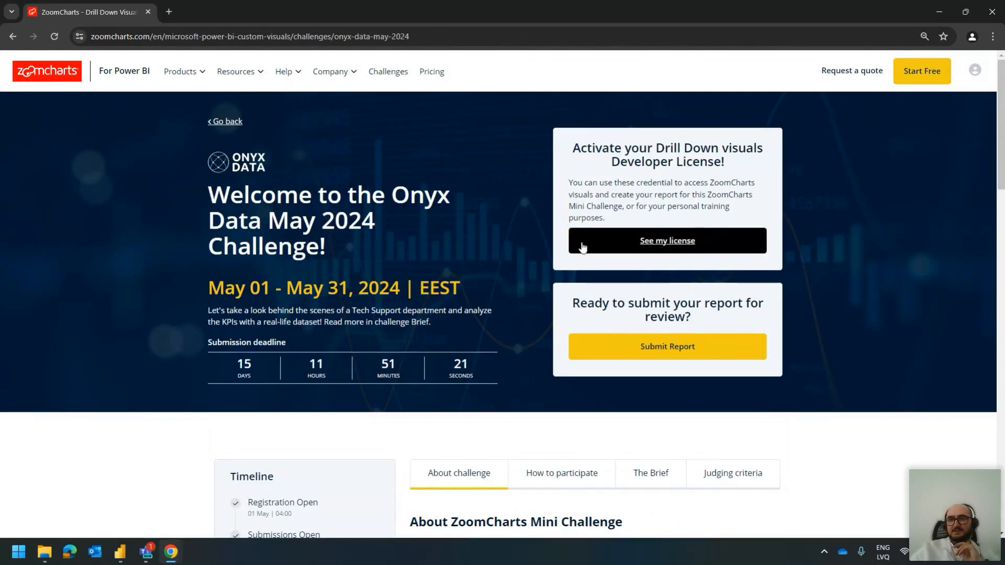
{"action": "left_click", "coordinate": [654, 252]}
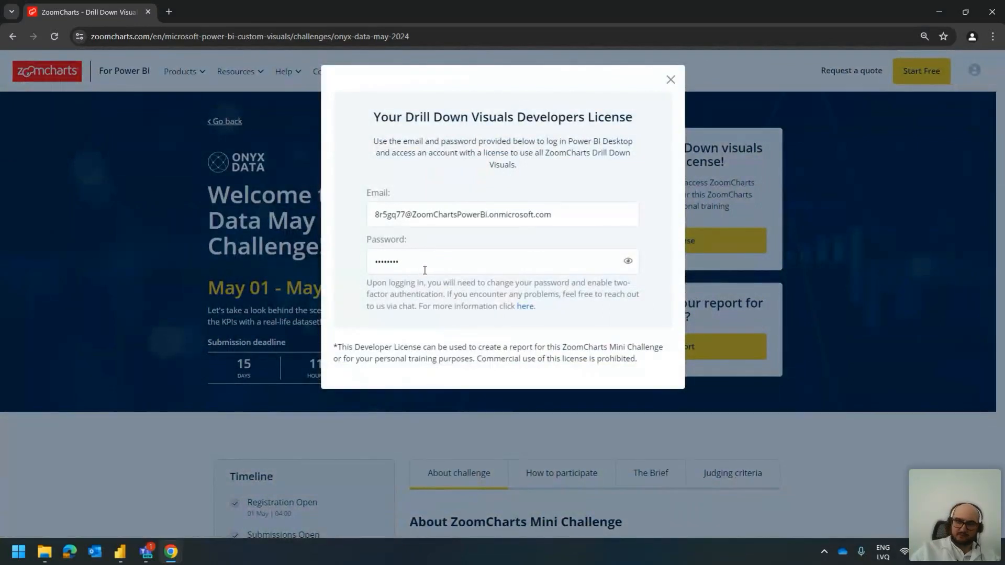
{"action": "left_click", "coordinate": [487, 209]}
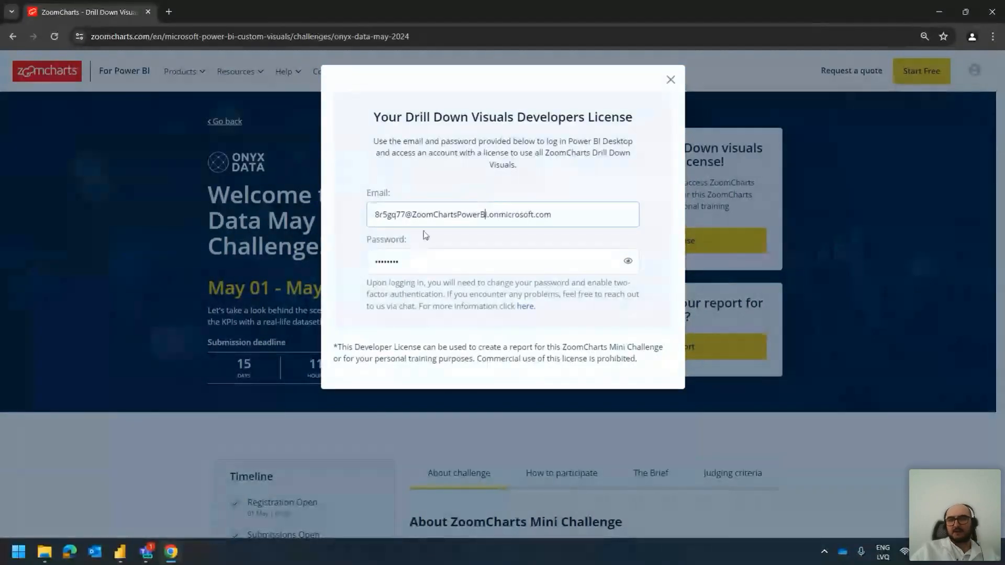
{"action": "left_click_drag", "start_coordinate": [412, 215], "coordinate": [506, 214]}
{"action": "left_click", "coordinate": [506, 214]}
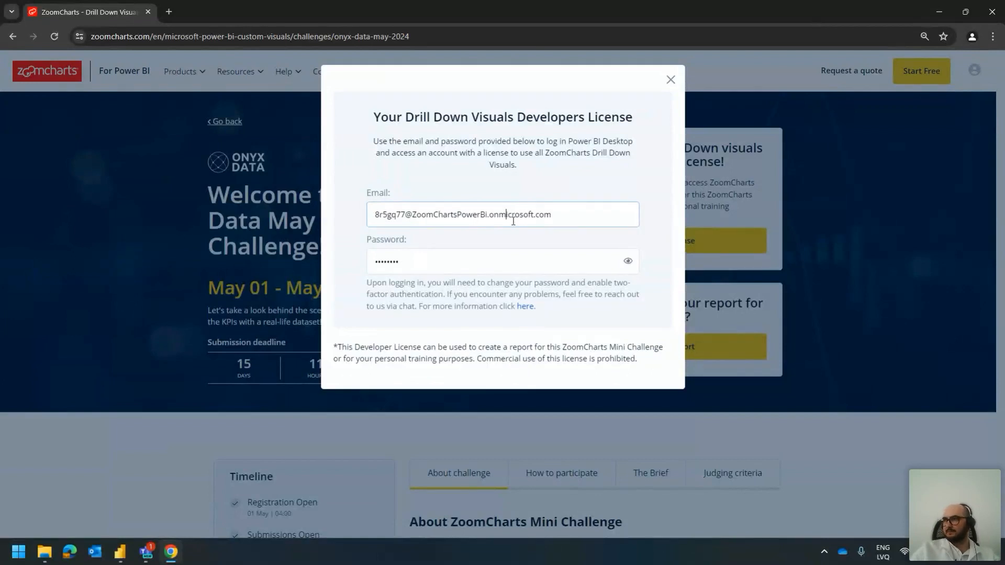
{"action": "left_click", "coordinate": [671, 80]}
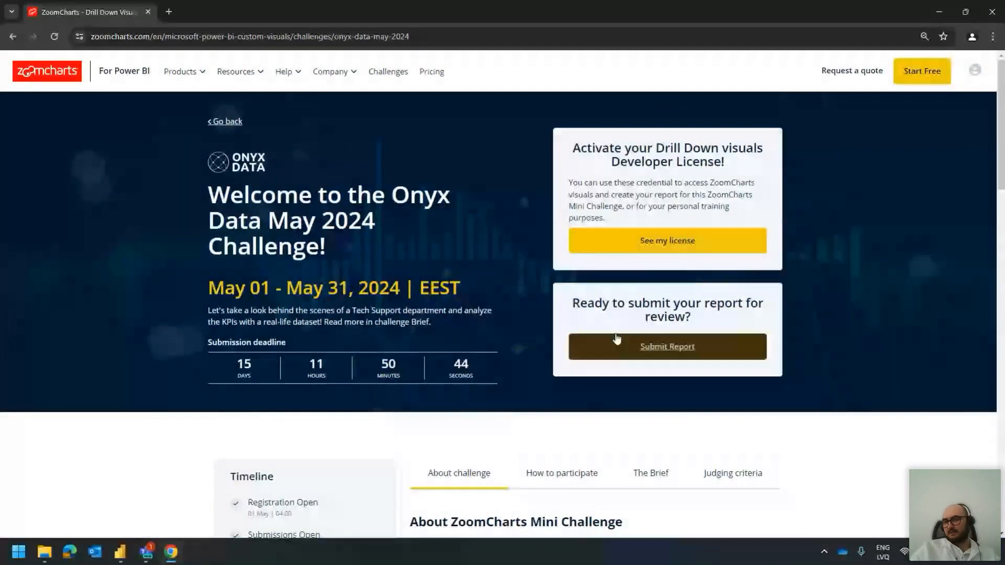
Download the challenge dataset archive and open its Onyx_Data_DataDNA_Challenge_May_2024 folder in a maximized File Explorer window
{"action": "scroll", "coordinate": [666, 264], "scroll_direction": "down", "scroll_amount": 1}
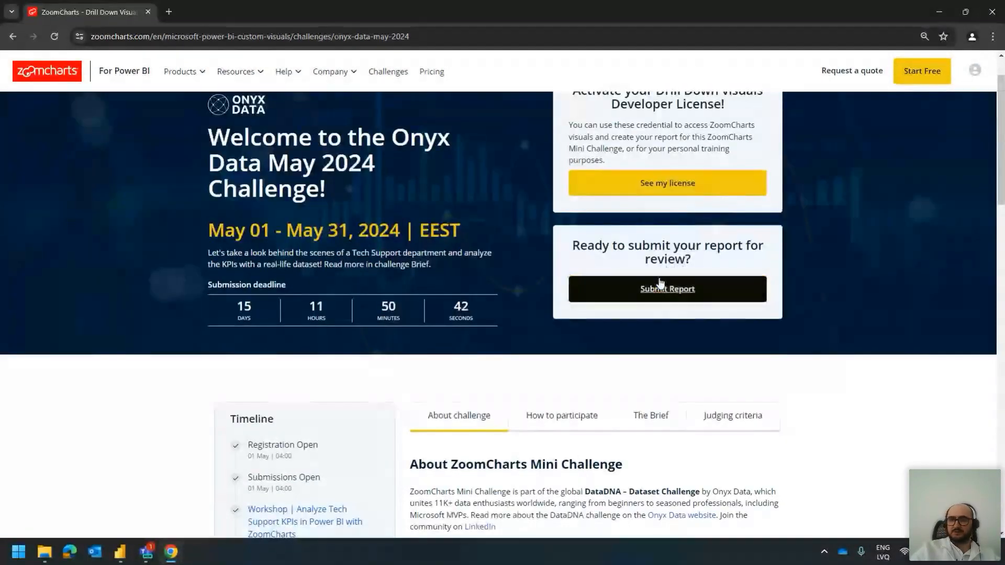
{"action": "scroll", "coordinate": [266, 277], "scroll_direction": "down", "scroll_amount": 4}
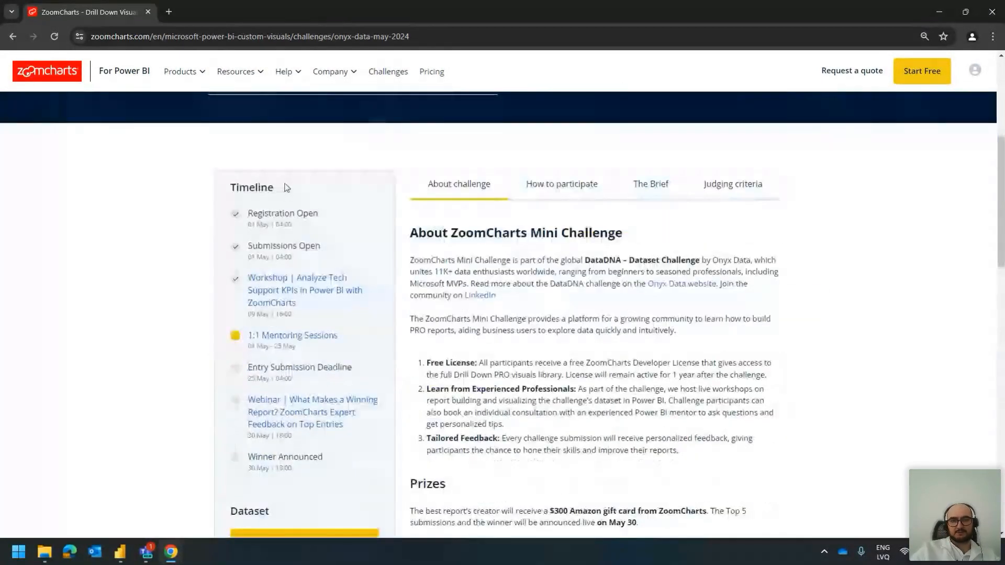
{"action": "scroll", "coordinate": [299, 157], "scroll_direction": "down", "scroll_amount": 3}
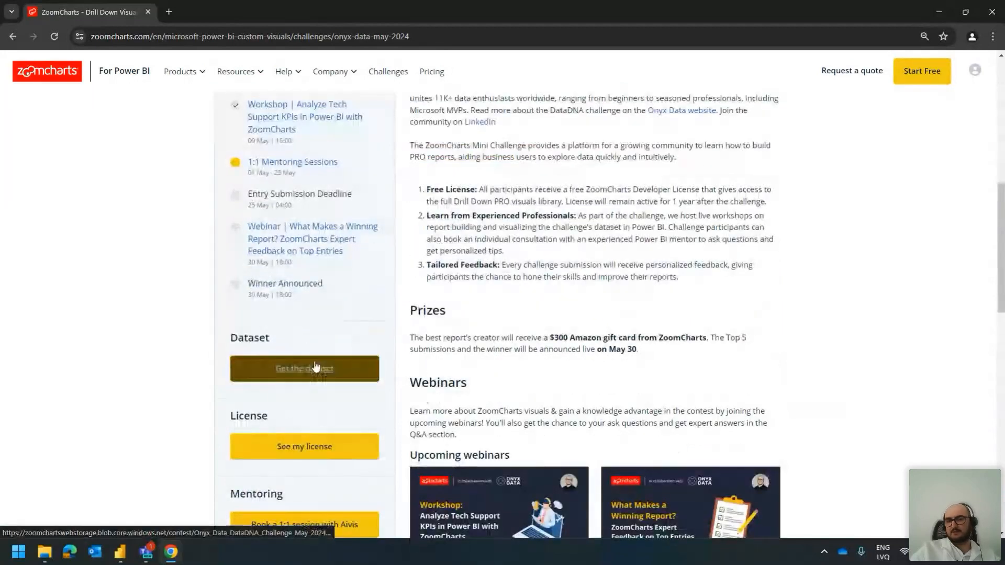
{"action": "left_click", "coordinate": [324, 373]}
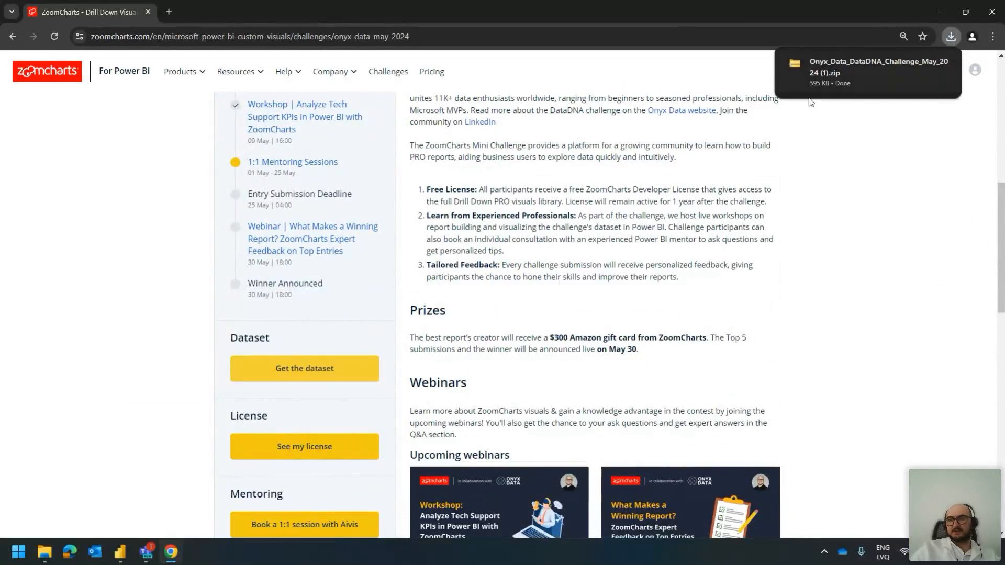
{"action": "left_click", "coordinate": [843, 75]}
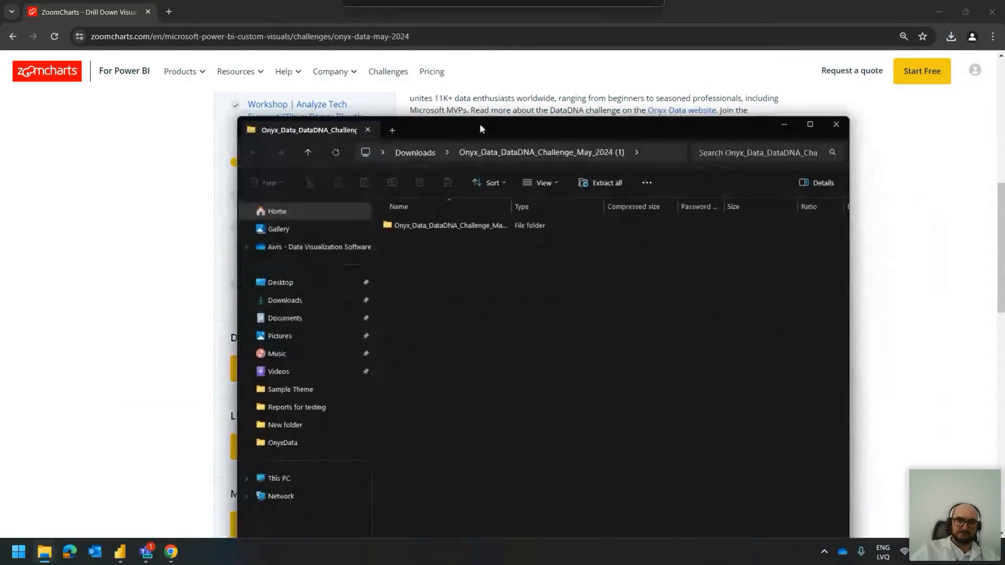
{"action": "double_click", "coordinate": [479, 124]}
{"action": "double_click", "coordinate": [249, 108]}
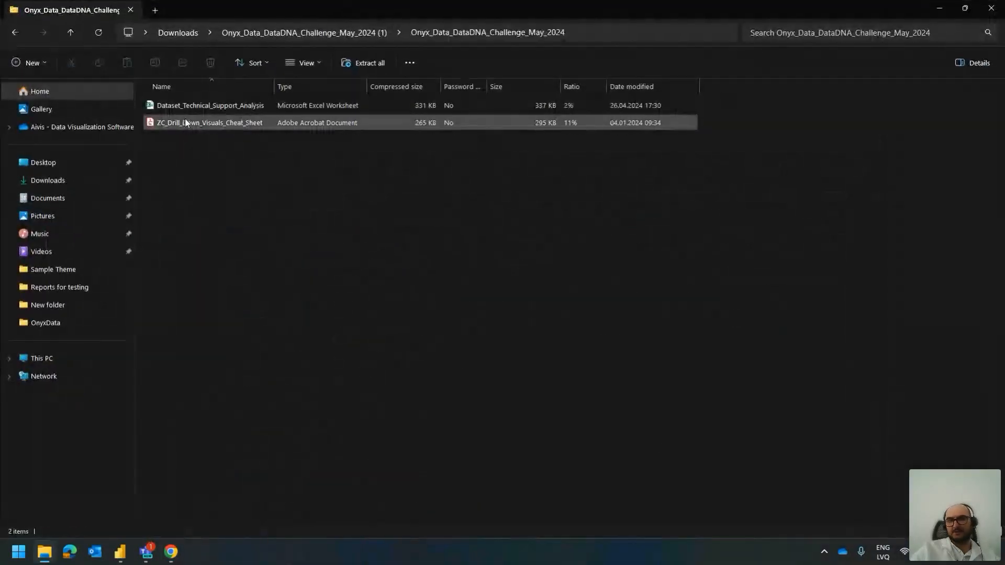
Open ZC_Drill_Down_Visuals_Cheat_Sheet, examine which charts the Combo, Combo Bar, Timeline and TimeSeries visuals cover, and close the document
{"action": "left_click", "coordinate": [198, 124]}
{"action": "key", "text": "Return"}
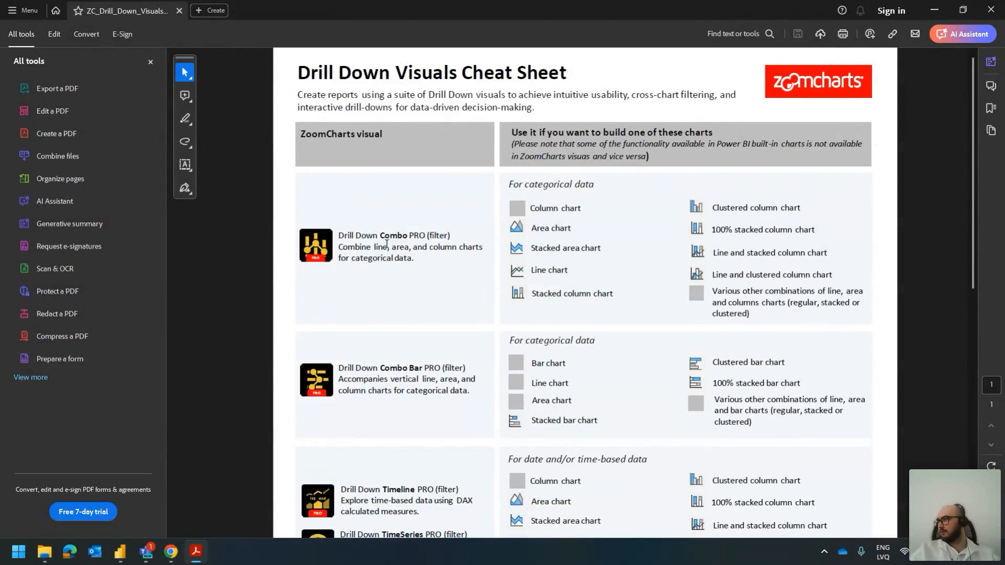
{"action": "scroll", "coordinate": [419, 257], "scroll_direction": "down", "scroll_amount": 3}
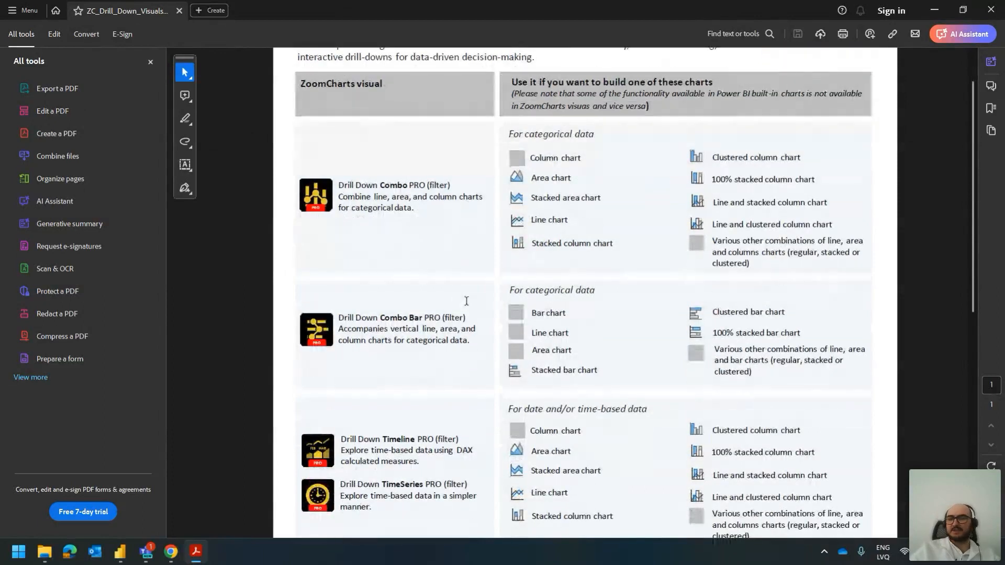
{"action": "scroll", "coordinate": [737, 432], "scroll_direction": "down", "scroll_amount": 1}
{"action": "left_click_drag", "start_coordinate": [714, 382], "coordinate": [776, 367]}
{"action": "left_click", "coordinate": [785, 378]}
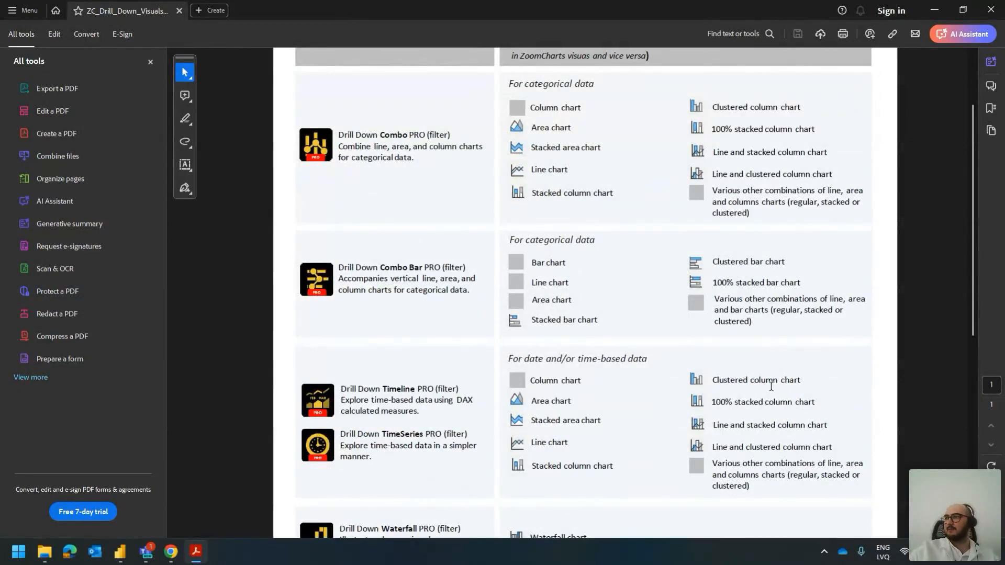
{"action": "left_click_drag", "start_coordinate": [358, 389], "coordinate": [413, 390]}
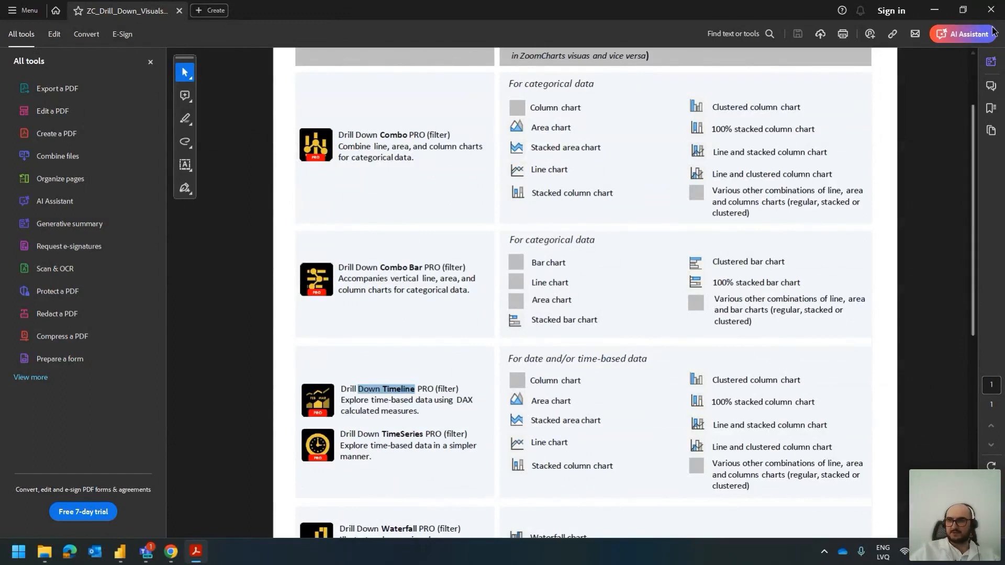
{"action": "left_click", "coordinate": [990, 10]}
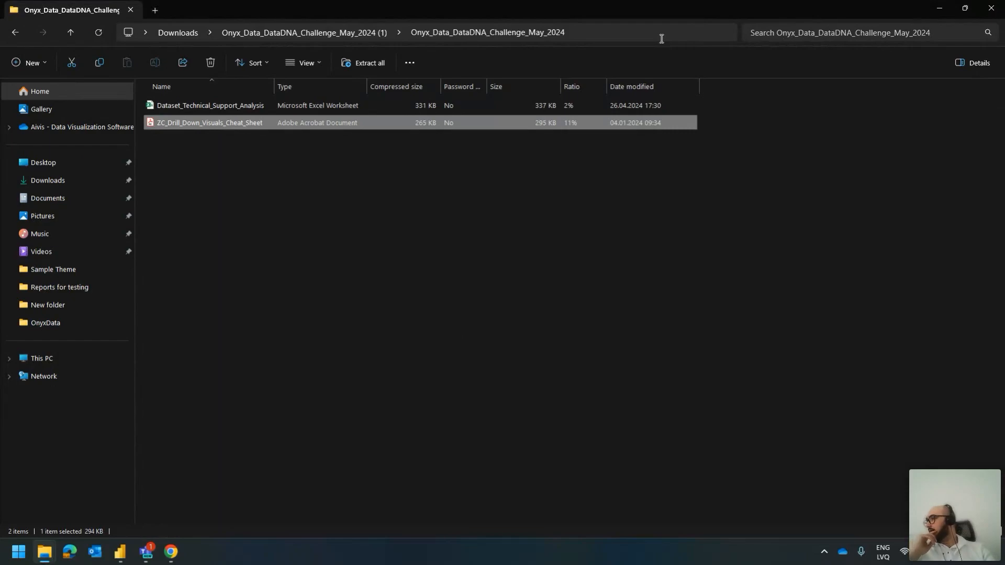
Switch back to the challenge page in Chrome and look over the developer license login instructions once more, closing them when done
{"action": "key", "text": "alt+Tab"}
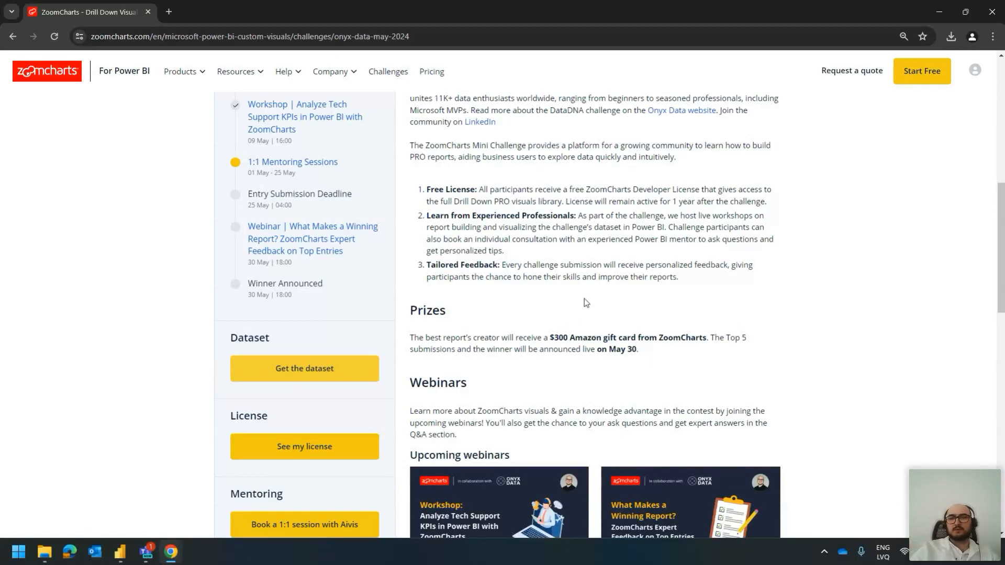
{"action": "scroll", "coordinate": [584, 298], "scroll_direction": "up", "scroll_amount": 10}
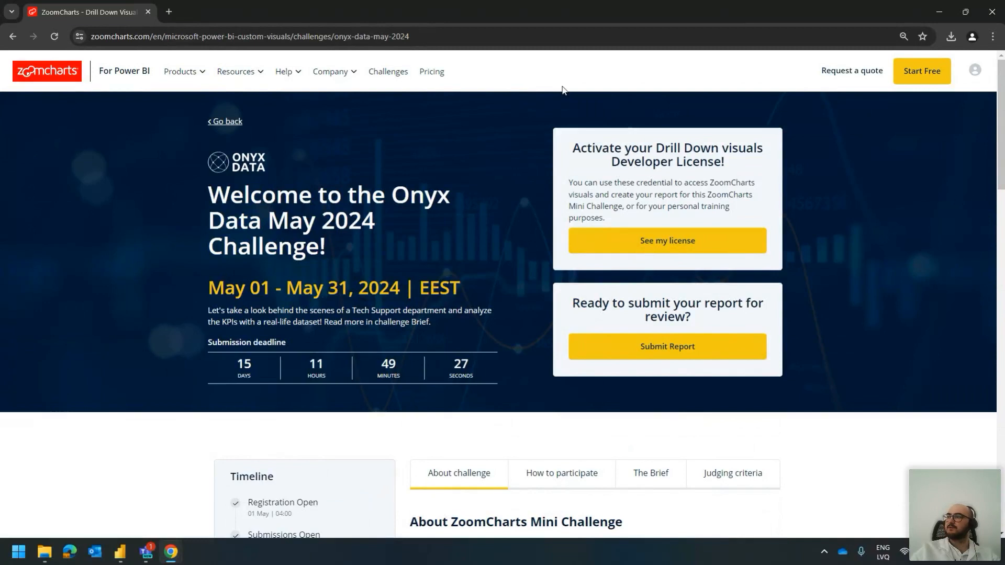
{"action": "left_click", "coordinate": [655, 239]}
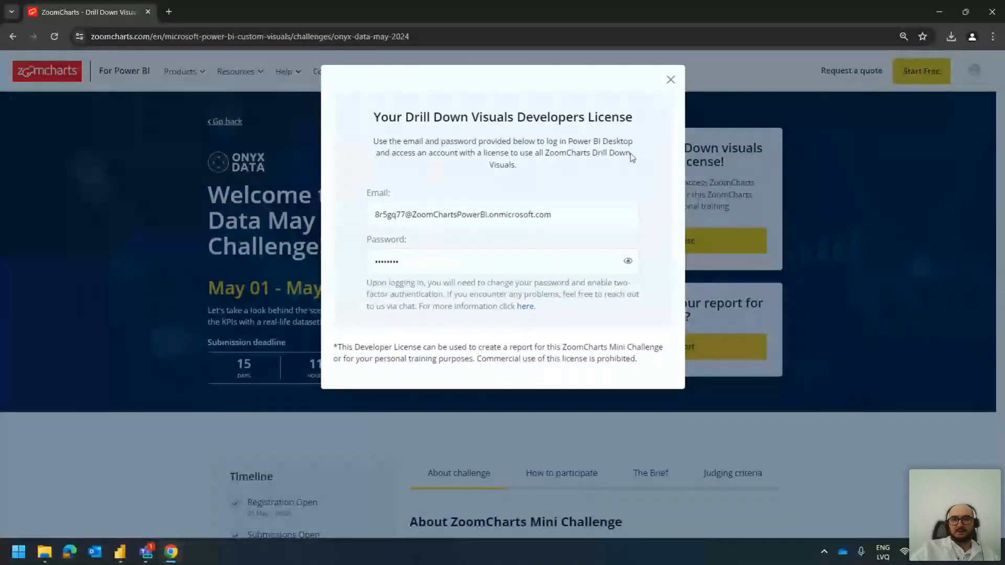
{"action": "left_click", "coordinate": [669, 81]}
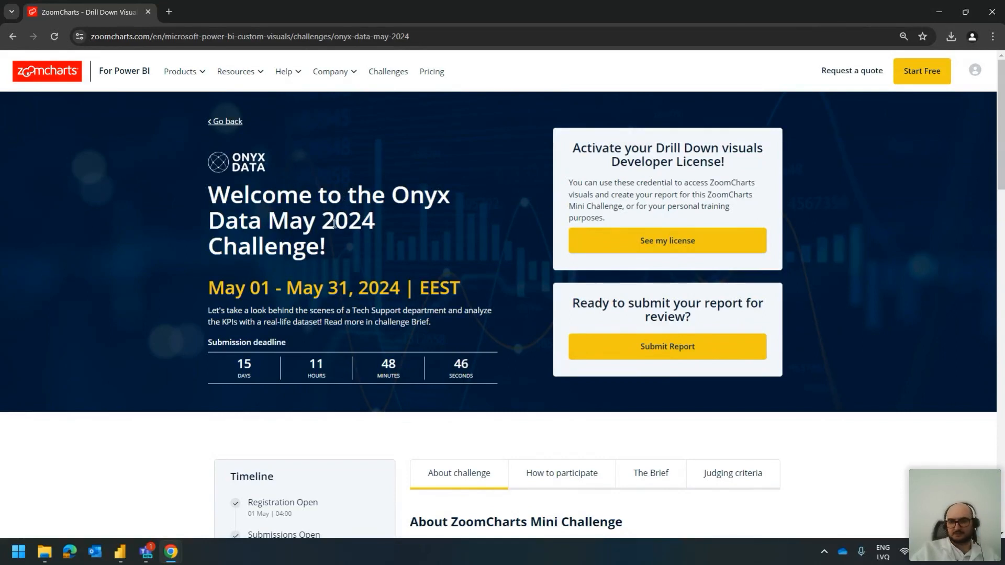
Read the challenge overview and the How to participate instructions on the challenge page
{"action": "scroll", "coordinate": [342, 268], "scroll_direction": "down", "scroll_amount": 1}
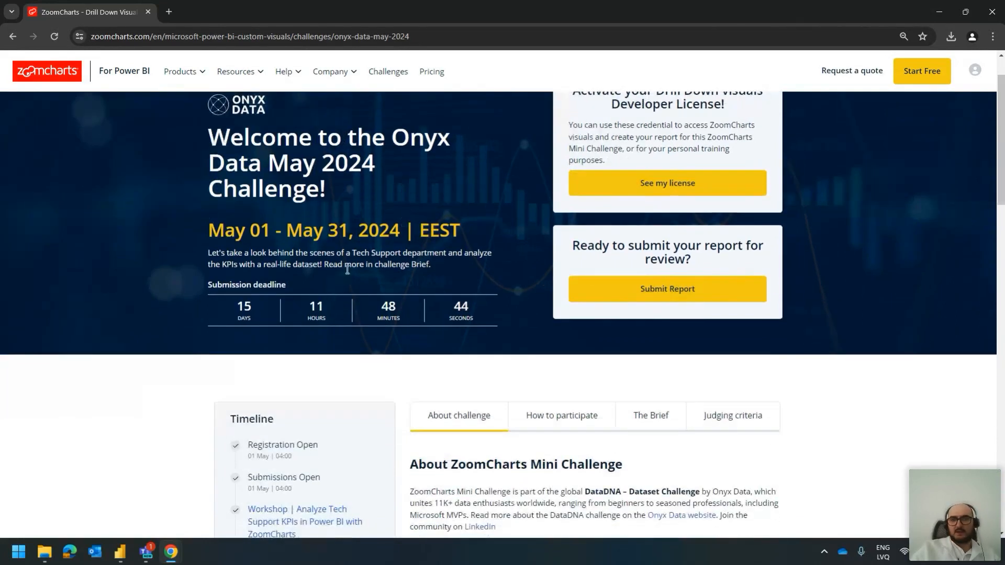
{"action": "scroll", "coordinate": [374, 265], "scroll_direction": "down", "scroll_amount": 1}
{"action": "scroll", "coordinate": [420, 273], "scroll_direction": "down", "scroll_amount": 4}
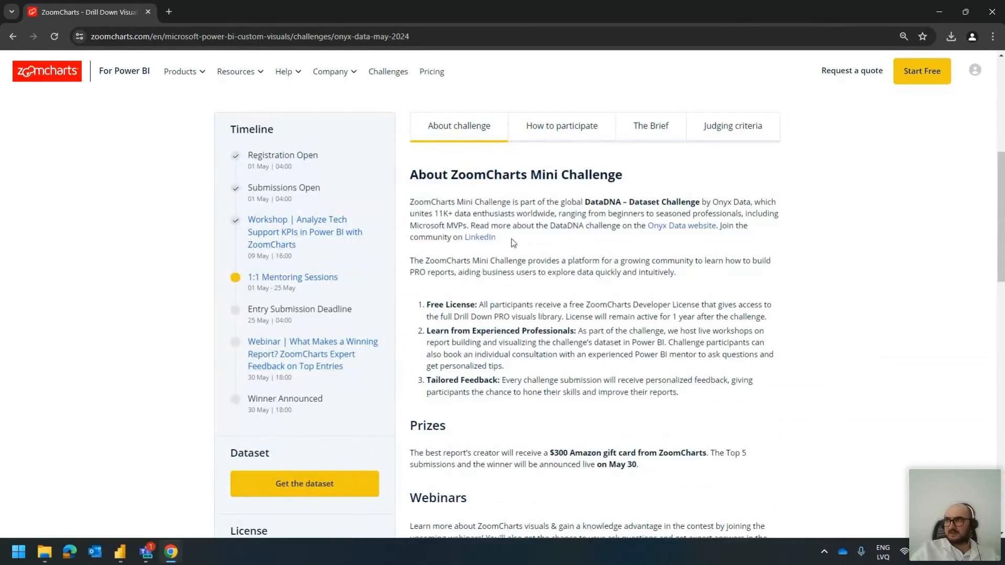
{"action": "left_click", "coordinate": [584, 131]}
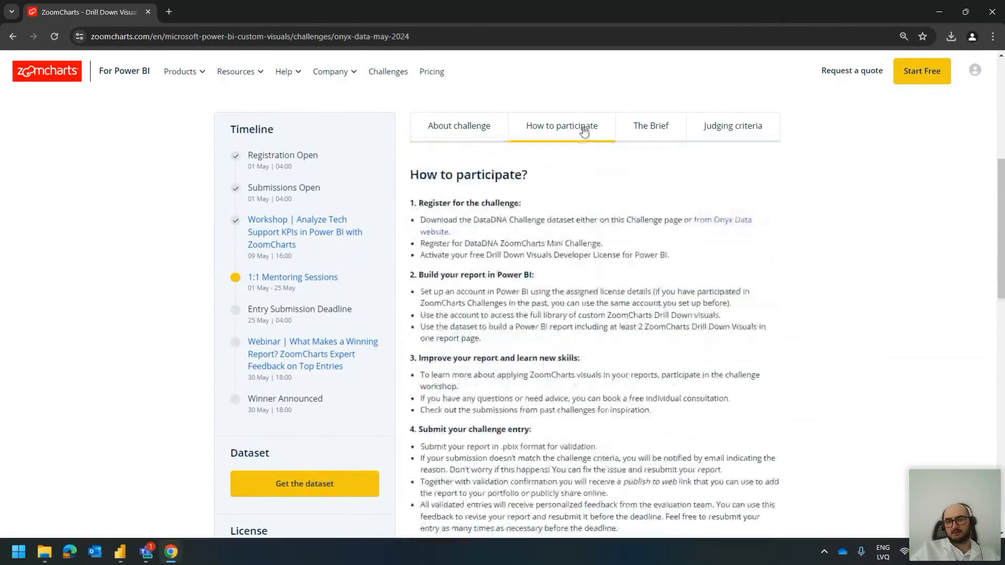
{"action": "scroll", "coordinate": [522, 385], "scroll_direction": "down", "scroll_amount": 3}
{"action": "scroll", "coordinate": [522, 377], "scroll_direction": "up", "scroll_amount": 3}
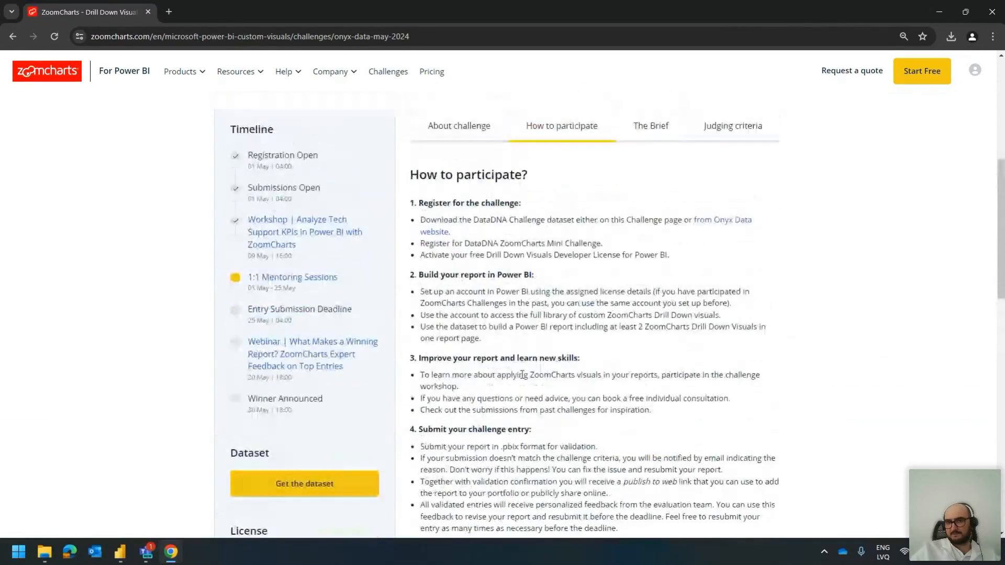
Read the challenge brief, examining the three main report questions and the suggested KPIs for ticket volume, content and performance
{"action": "left_click", "coordinate": [638, 134]}
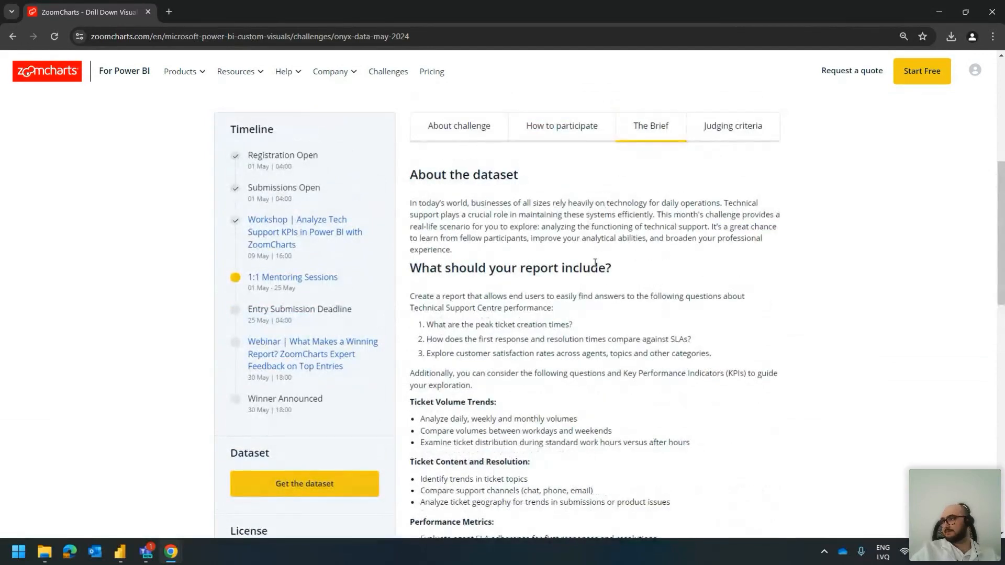
{"action": "scroll", "coordinate": [605, 287], "scroll_direction": "down", "scroll_amount": 1}
{"action": "left_click_drag", "start_coordinate": [425, 219], "coordinate": [671, 458]}
{"action": "left_click", "coordinate": [492, 196]}
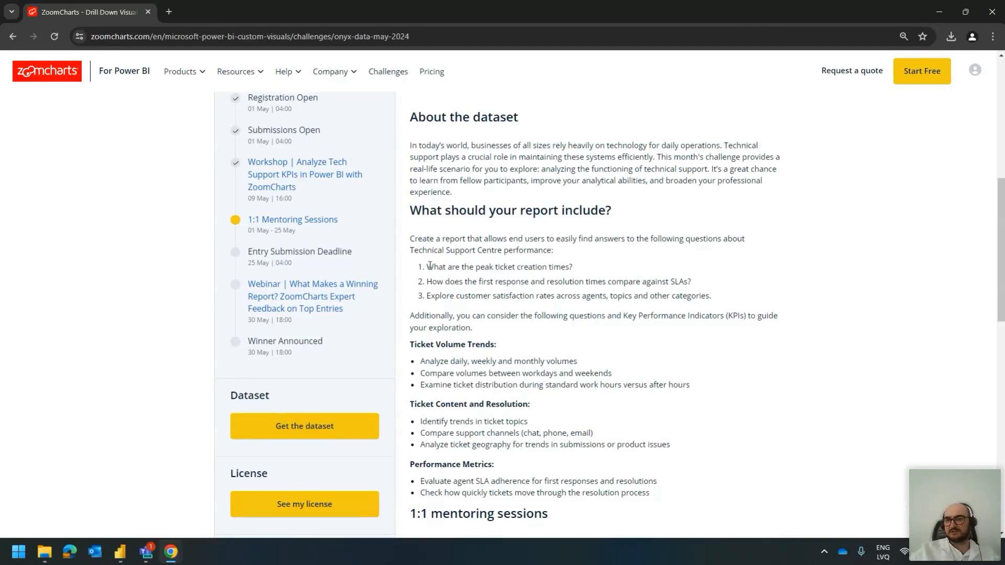
{"action": "left_click_drag", "start_coordinate": [426, 267], "coordinate": [706, 291]}
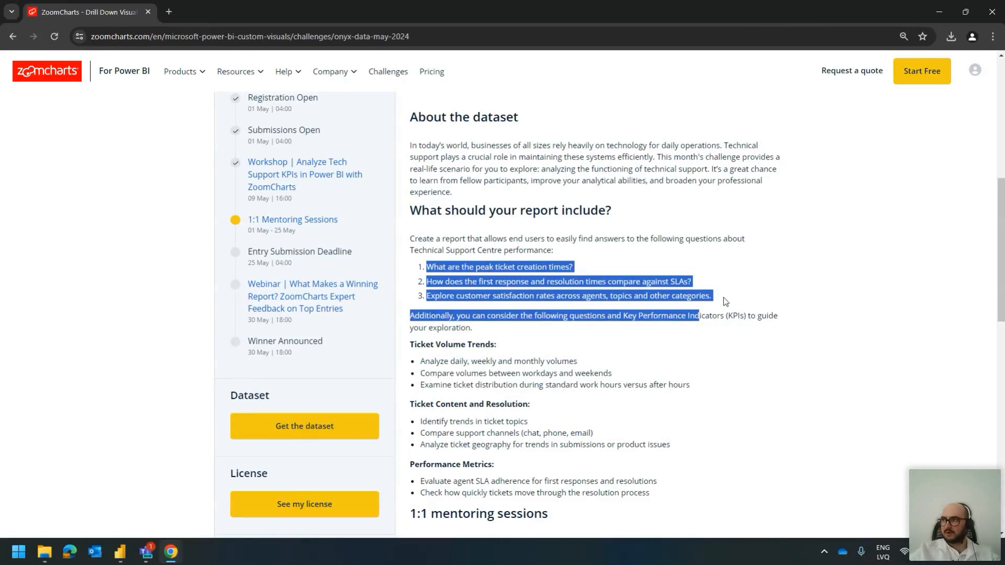
{"action": "left_click", "coordinate": [724, 301]}
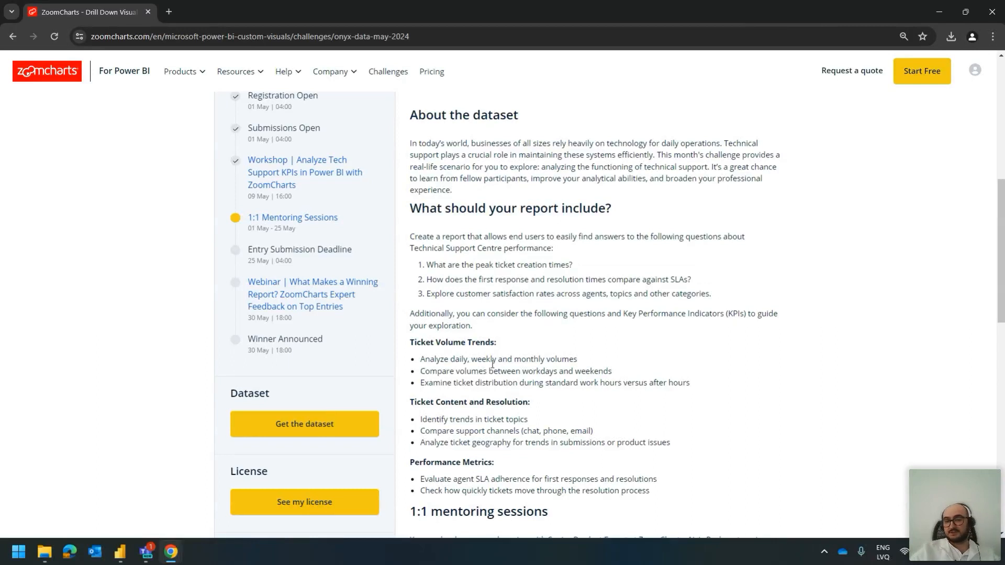
Review the suggested KPIs for ticket volume, content and performance, plus the 1:1 mentoring section, on the May challenge page
{"action": "scroll", "coordinate": [470, 350], "scroll_direction": "down", "scroll_amount": 1}
{"action": "left_click_drag", "start_coordinate": [420, 316], "coordinate": [580, 432]}
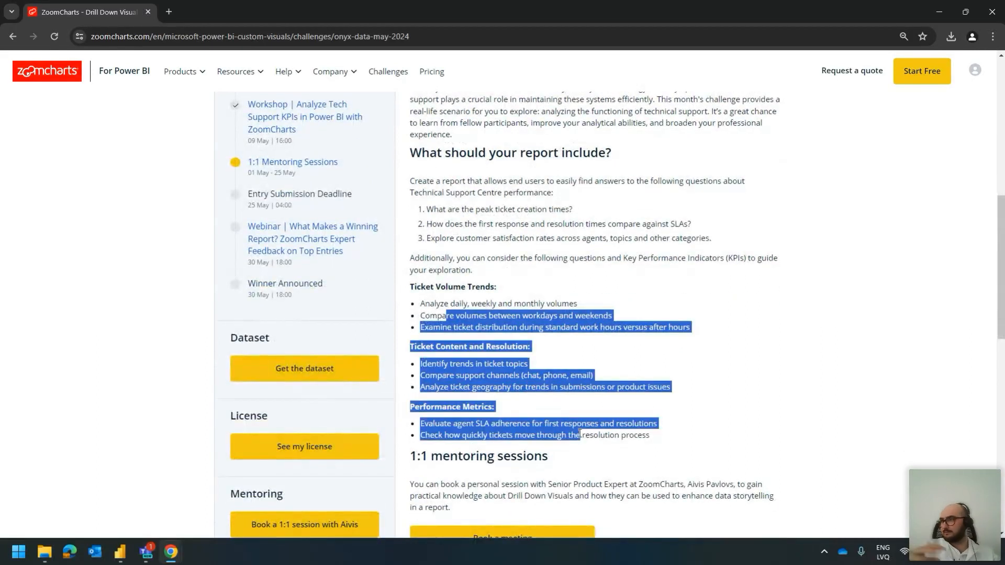
{"action": "left_click", "coordinate": [580, 432]}
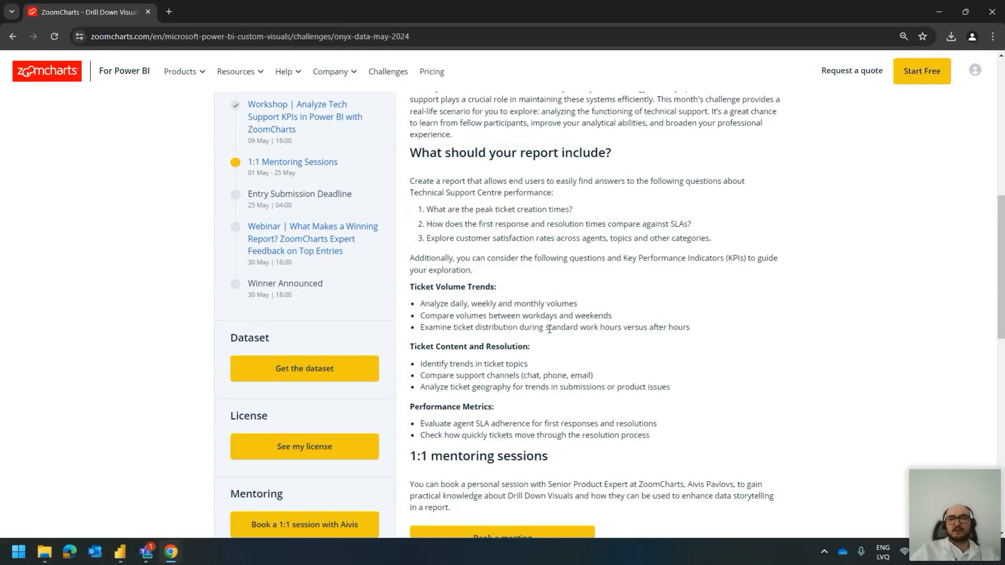
{"action": "scroll", "coordinate": [549, 329], "scroll_direction": "down", "scroll_amount": 7}
{"action": "scroll", "coordinate": [576, 267], "scroll_direction": "up", "scroll_amount": 6}
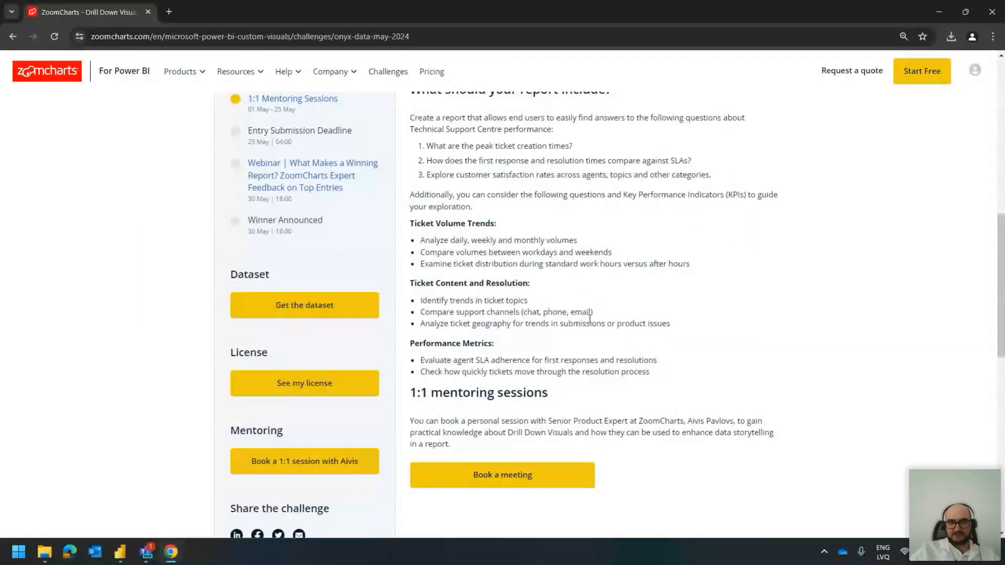
{"action": "scroll", "coordinate": [589, 319], "scroll_direction": "down", "scroll_amount": 6}
{"action": "scroll", "coordinate": [547, 218], "scroll_direction": "up", "scroll_amount": 10}
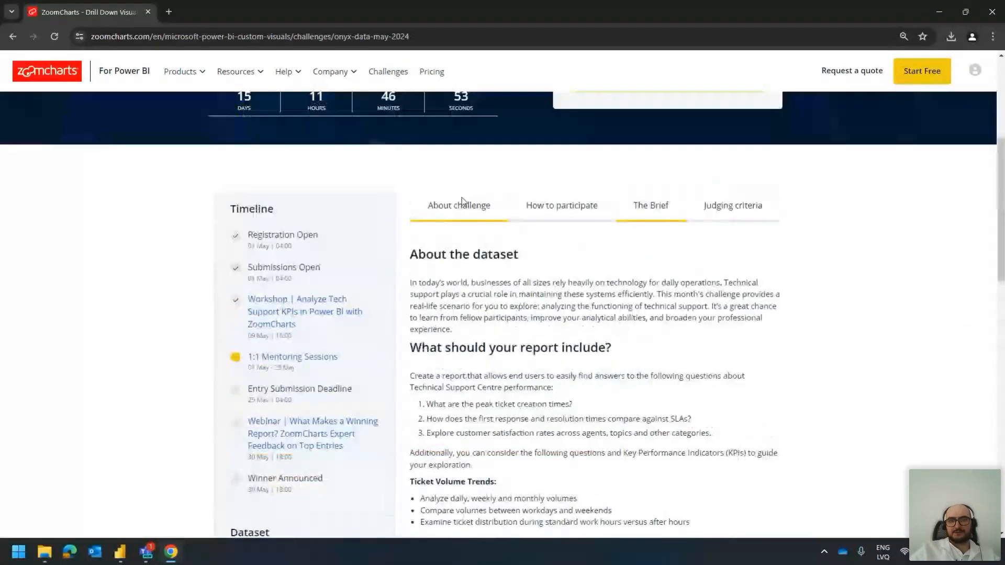
{"action": "scroll", "coordinate": [461, 202], "scroll_direction": "up", "scroll_amount": 1}
Open the past Onyx Data April 2024 challenge from the challenges overview and browse its winning and submitted reports
{"action": "left_click", "coordinate": [388, 71]}
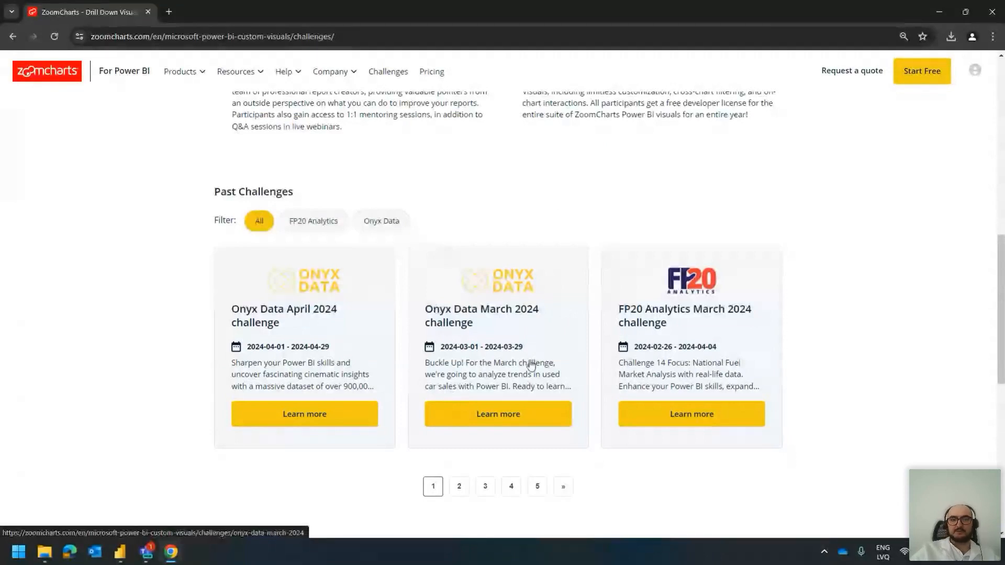
{"action": "left_click", "coordinate": [331, 314]}
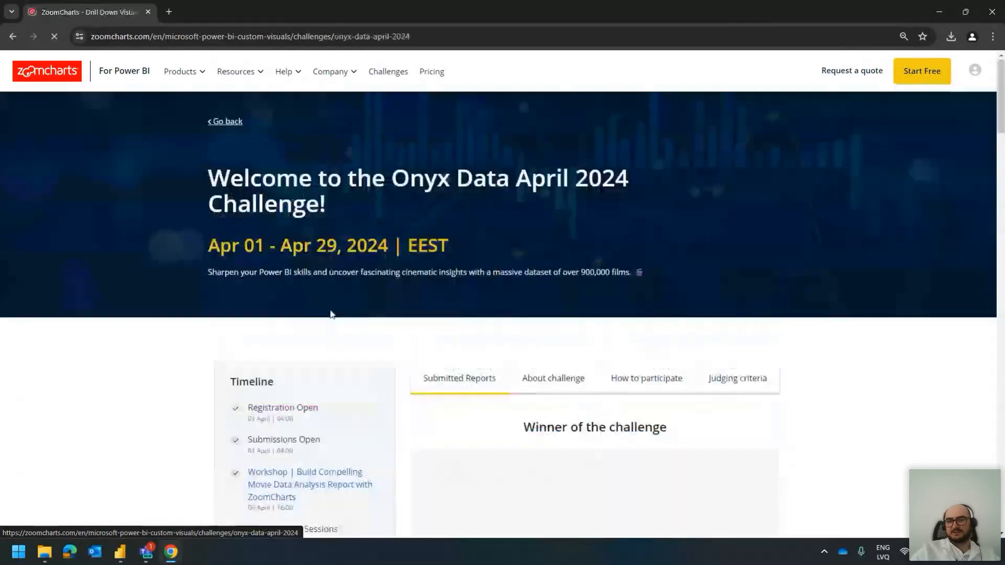
{"action": "scroll", "coordinate": [330, 314], "scroll_direction": "down", "scroll_amount": 4}
{"action": "scroll", "coordinate": [600, 360], "scroll_direction": "down", "scroll_amount": 5}
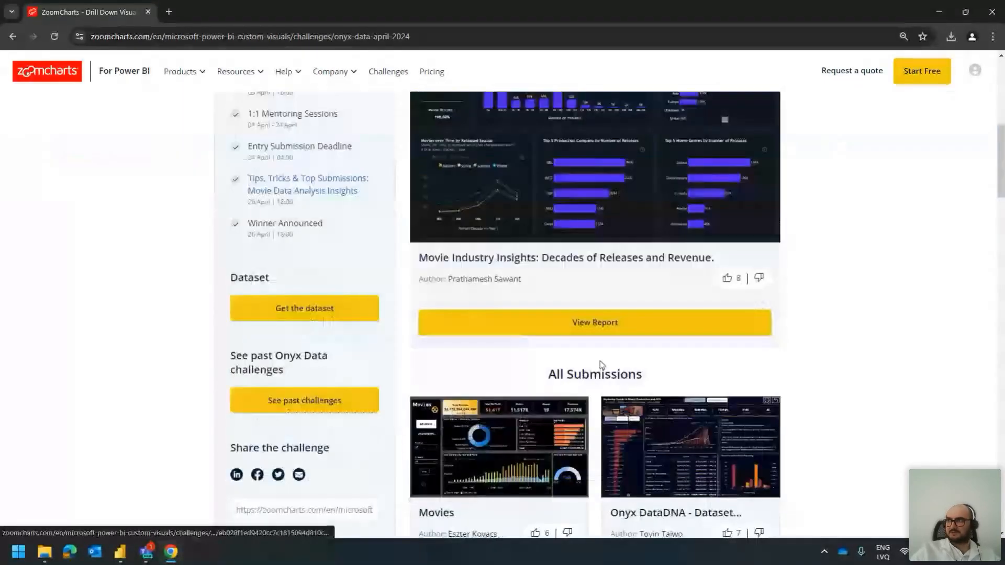
{"action": "scroll", "coordinate": [600, 360], "scroll_direction": "down", "scroll_amount": 7}
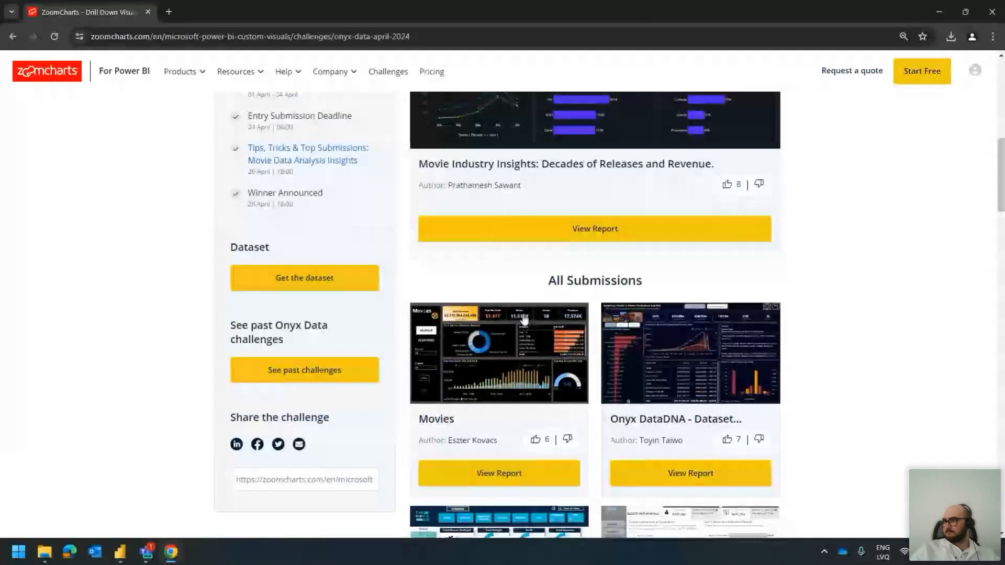
{"action": "scroll", "coordinate": [553, 295], "scroll_direction": "down", "scroll_amount": 5}
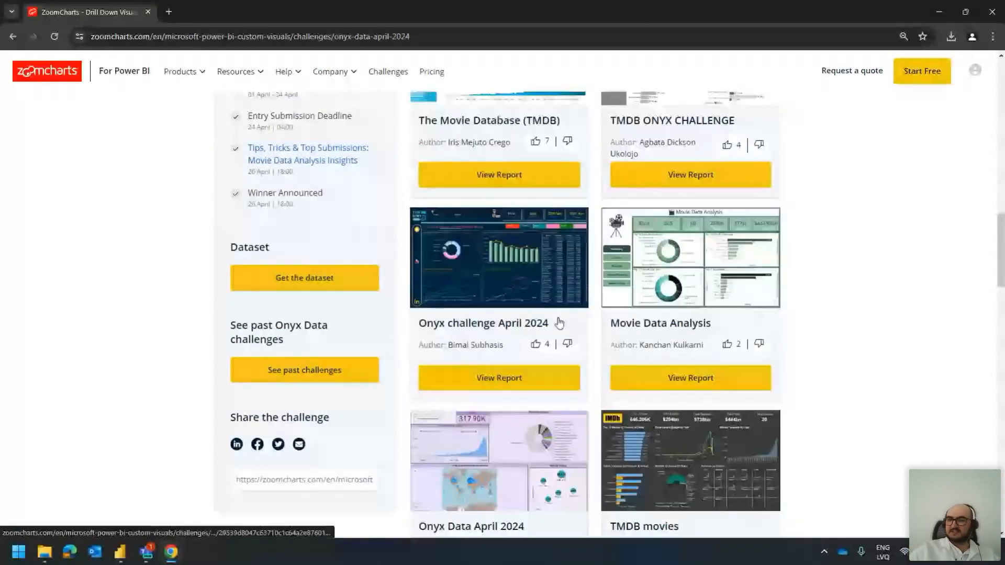
{"action": "scroll", "coordinate": [560, 321], "scroll_direction": "down", "scroll_amount": 7}
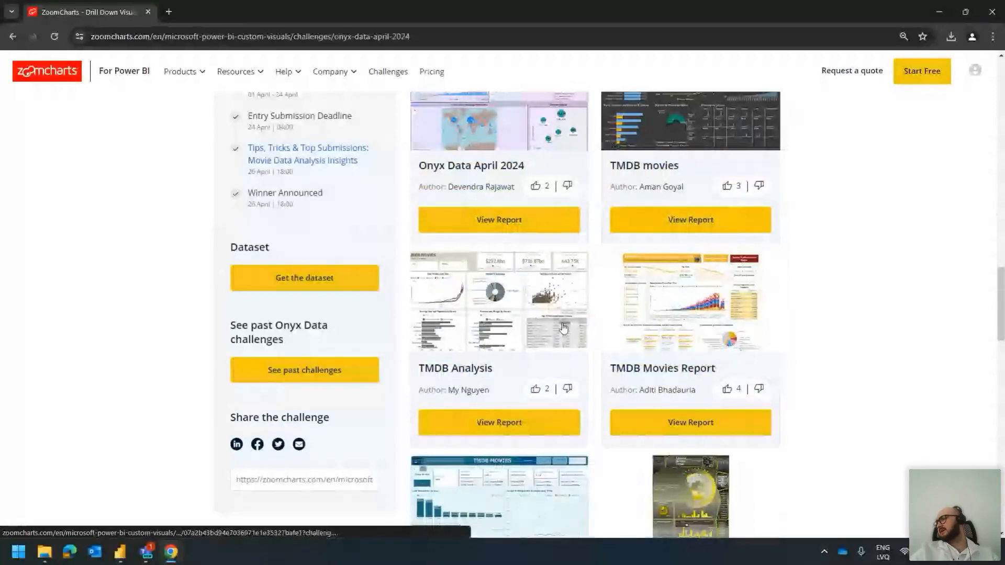
{"action": "scroll", "coordinate": [564, 327], "scroll_direction": "up", "scroll_amount": 10}
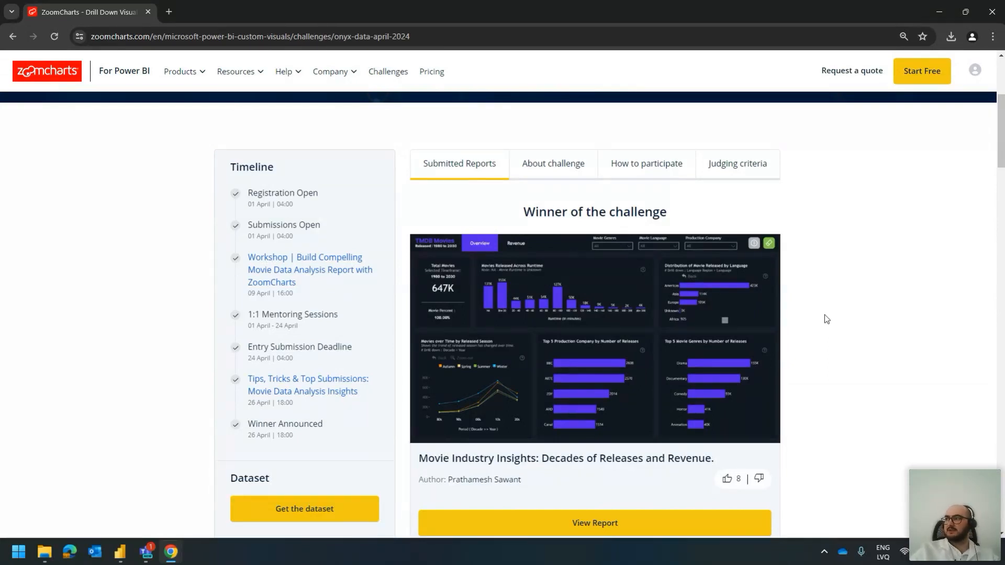
Open the winning report Movie Industry Insights, view its author's LinkedIn profile without signing in, and return to the report page
{"action": "left_click", "coordinate": [639, 327]}
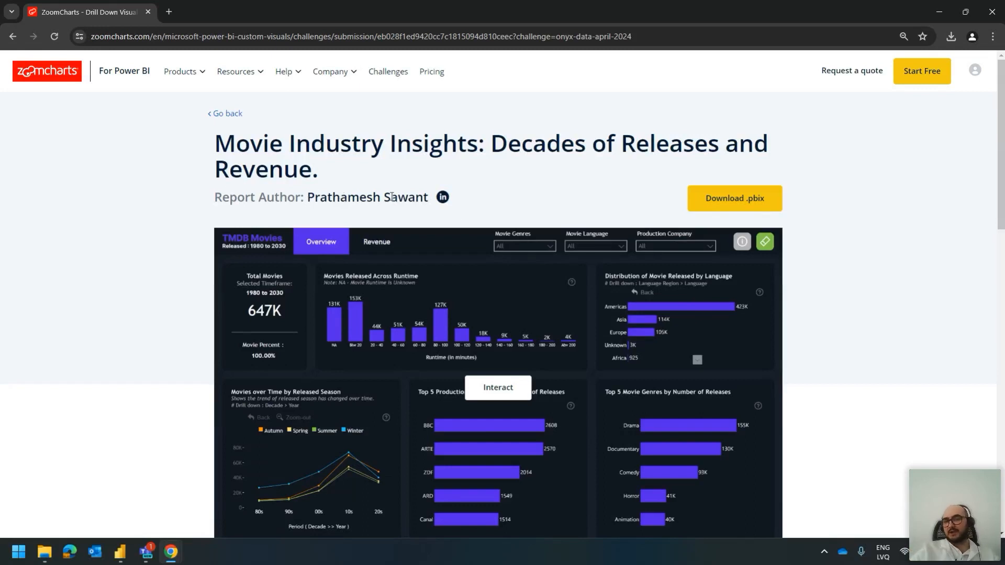
{"action": "left_click", "coordinate": [442, 198]}
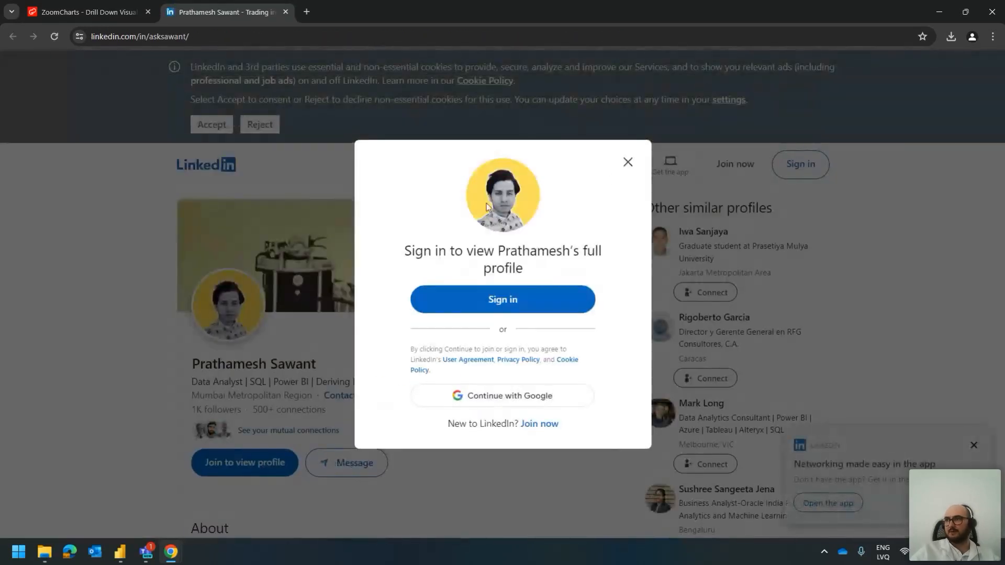
{"action": "left_click", "coordinate": [628, 162]}
{"action": "left_click", "coordinate": [86, 12]}
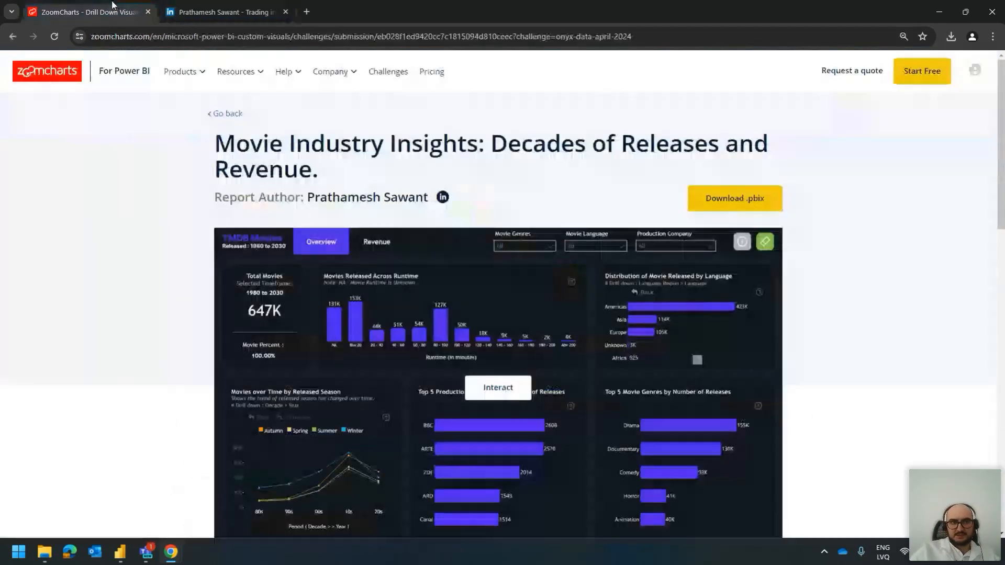
Start the interactive view of the winning report and examine its movie genre and release season charts
{"action": "scroll", "coordinate": [498, 320], "scroll_direction": "down", "scroll_amount": 2}
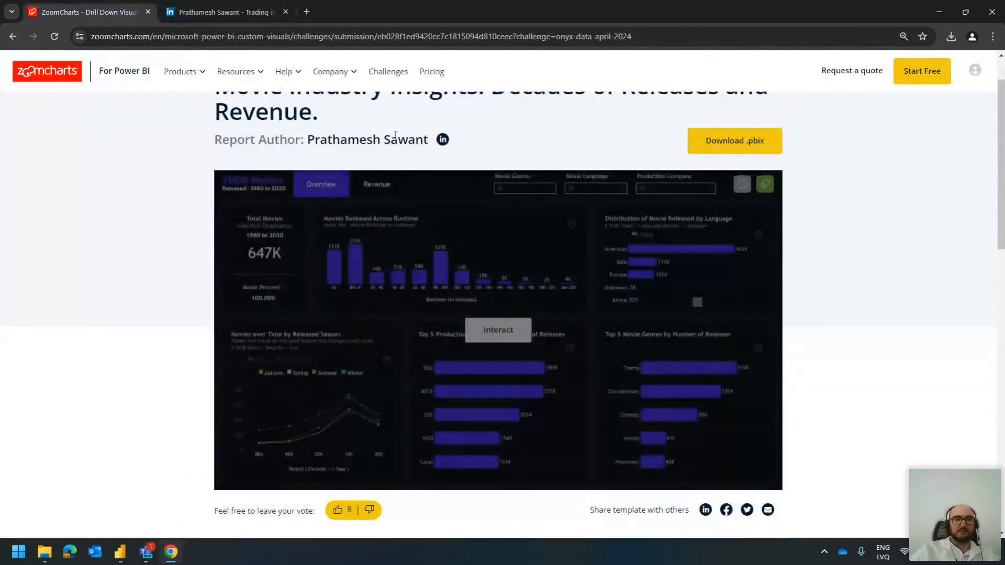
{"action": "left_click", "coordinate": [513, 335]}
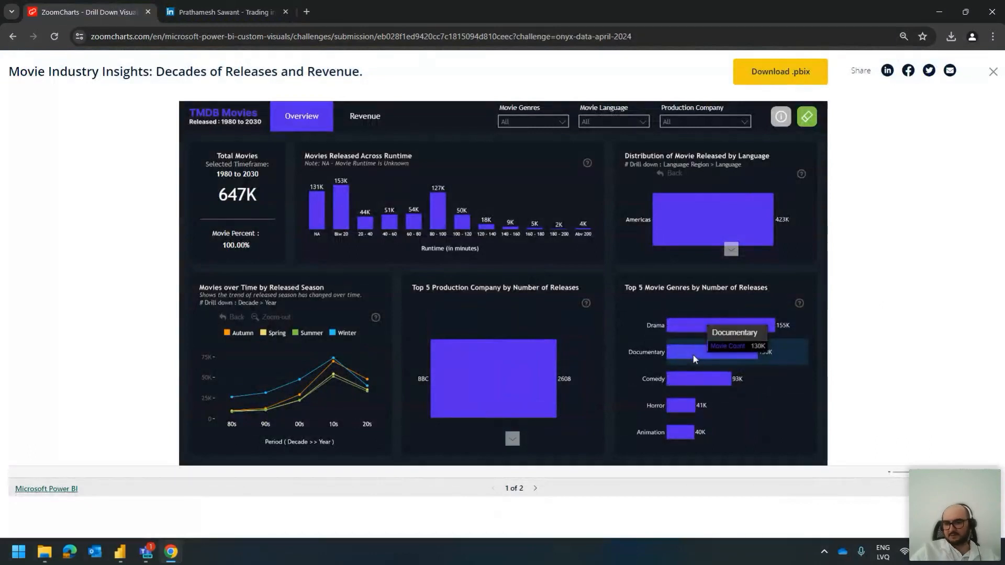
{"action": "mouse_move", "coordinate": [693, 391]}
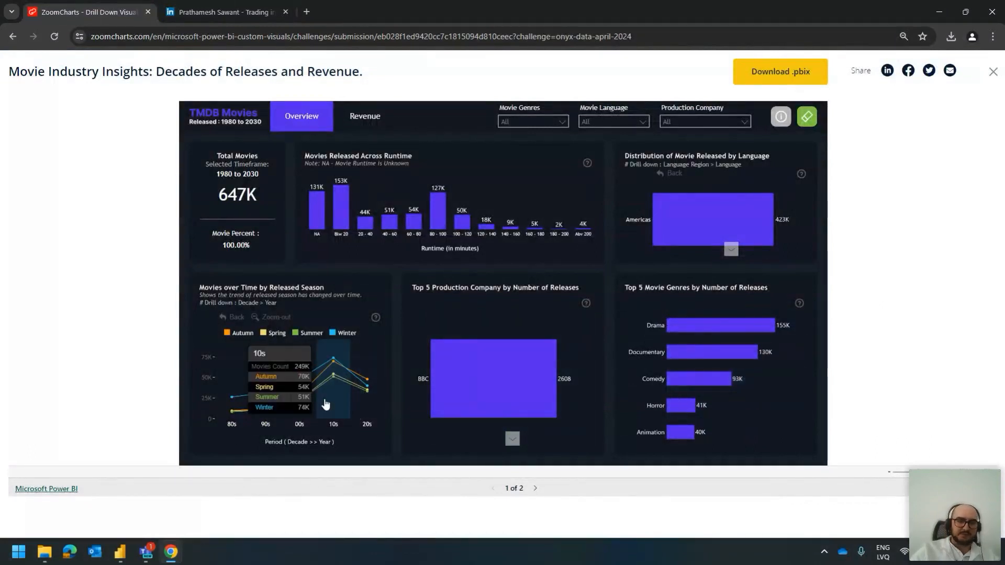
{"action": "mouse_move", "coordinate": [345, 377]}
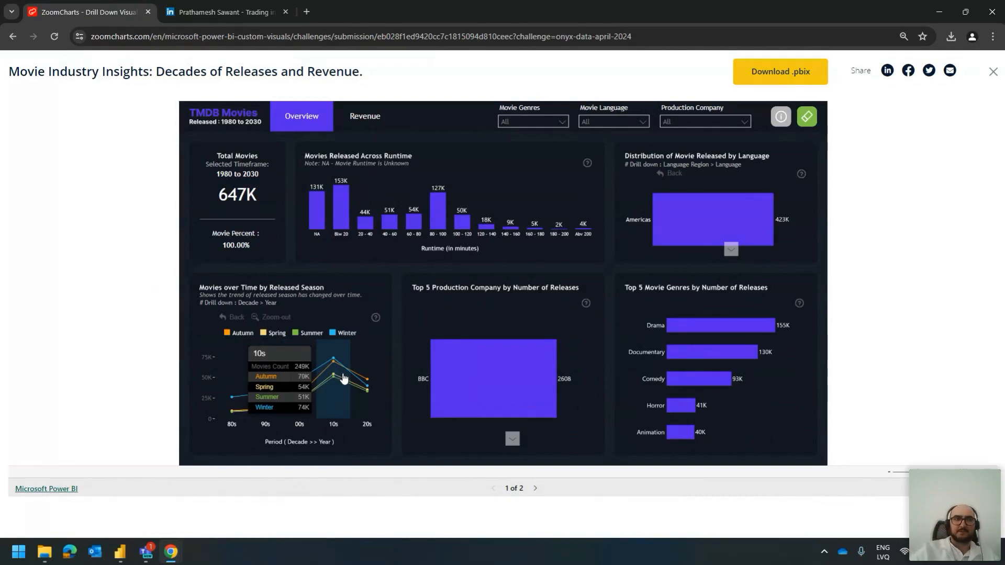
Look at the report author's LinkedIn profile again, return to the interactive report and close it
{"action": "left_click", "coordinate": [222, 9]}
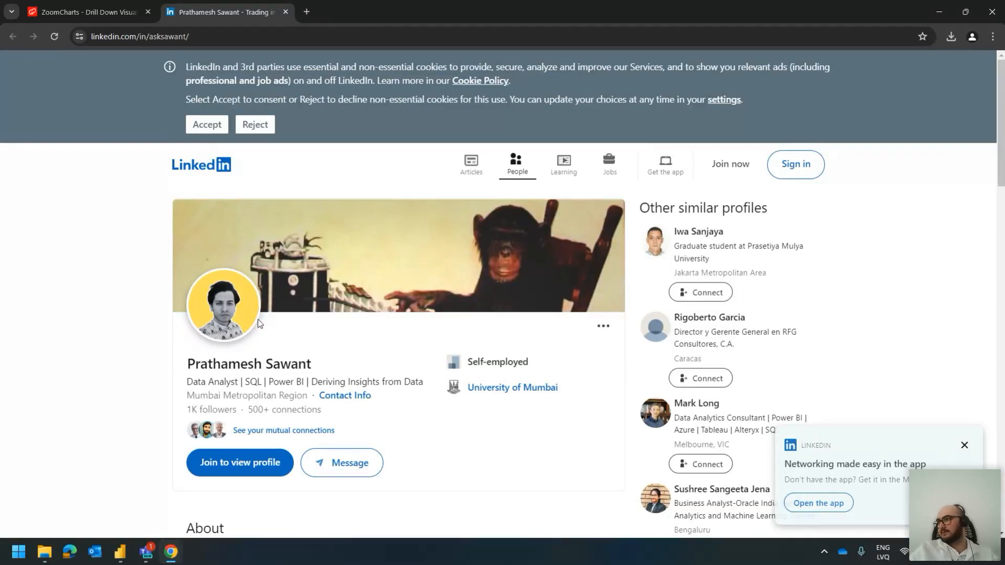
{"action": "left_click", "coordinate": [87, 11]}
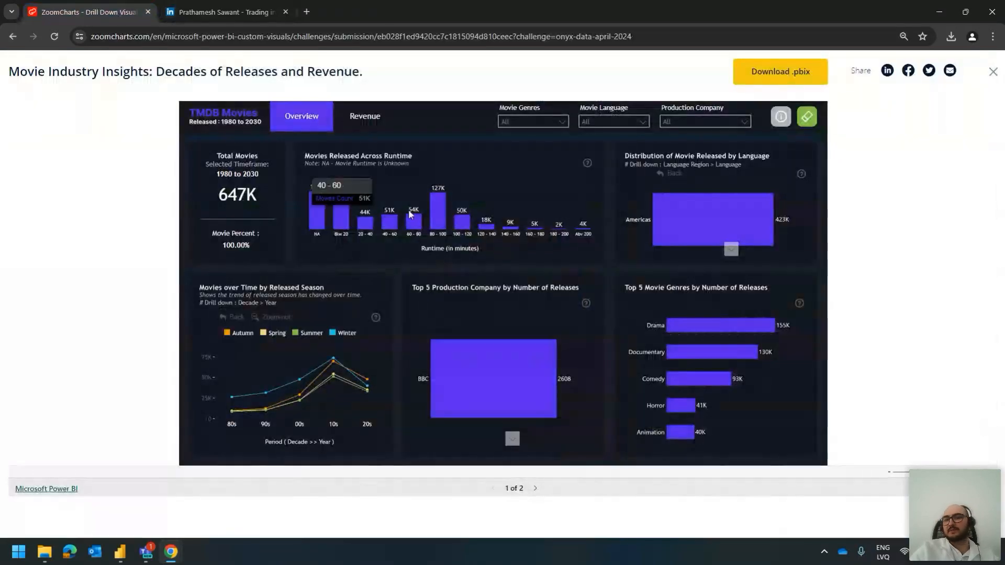
{"action": "left_click", "coordinate": [993, 72]}
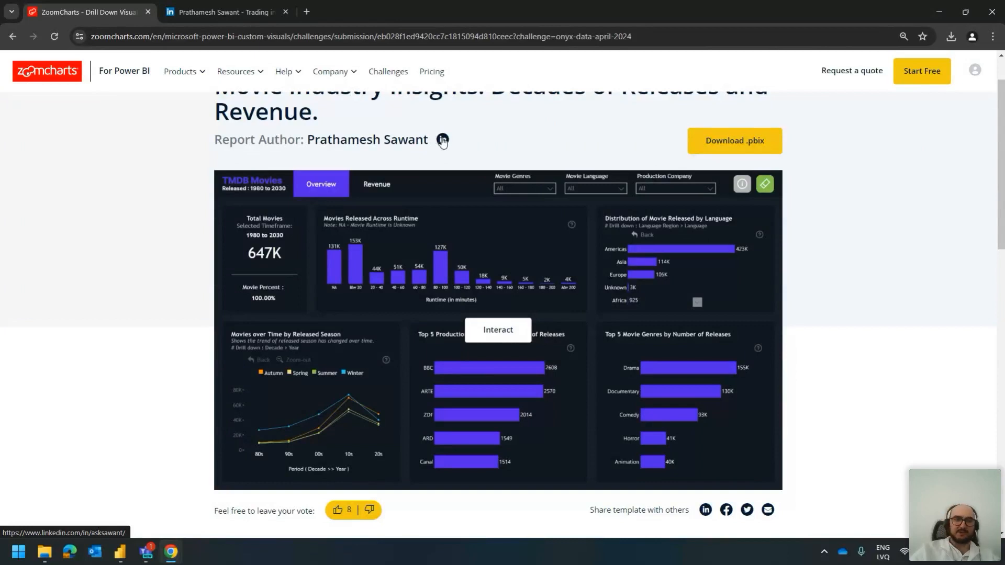
{"action": "scroll", "coordinate": [374, 146], "scroll_direction": "up", "scroll_amount": 1}
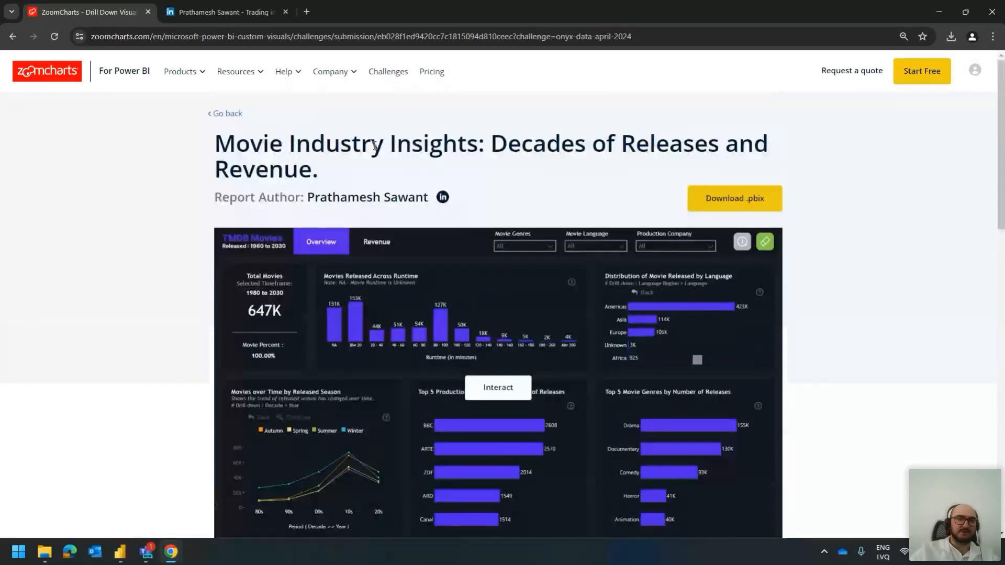
Glance at the downloaded dataset folder, return to Chrome, and reopen the Onyx Data May 2024 challenge page from the challenges overview
{"action": "key", "text": "alt+Tab"}
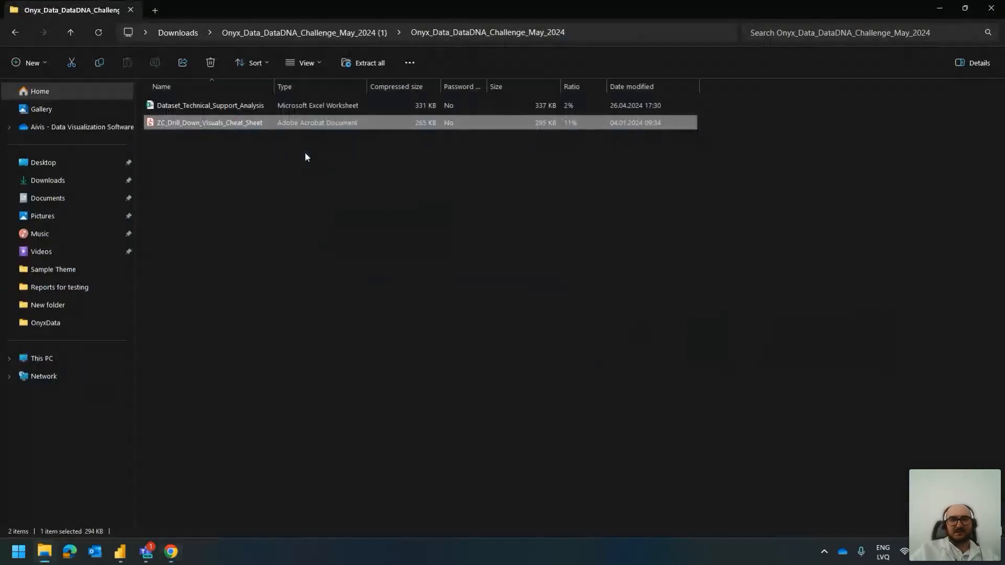
{"action": "key", "text": "alt+Tab"}
{"action": "left_click", "coordinate": [382, 82]}
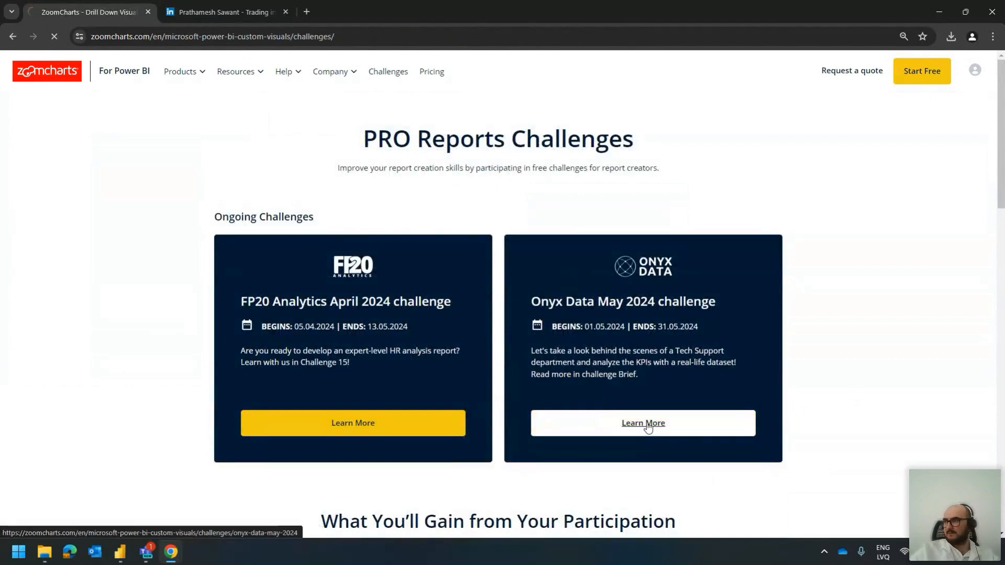
{"action": "left_click", "coordinate": [647, 425]}
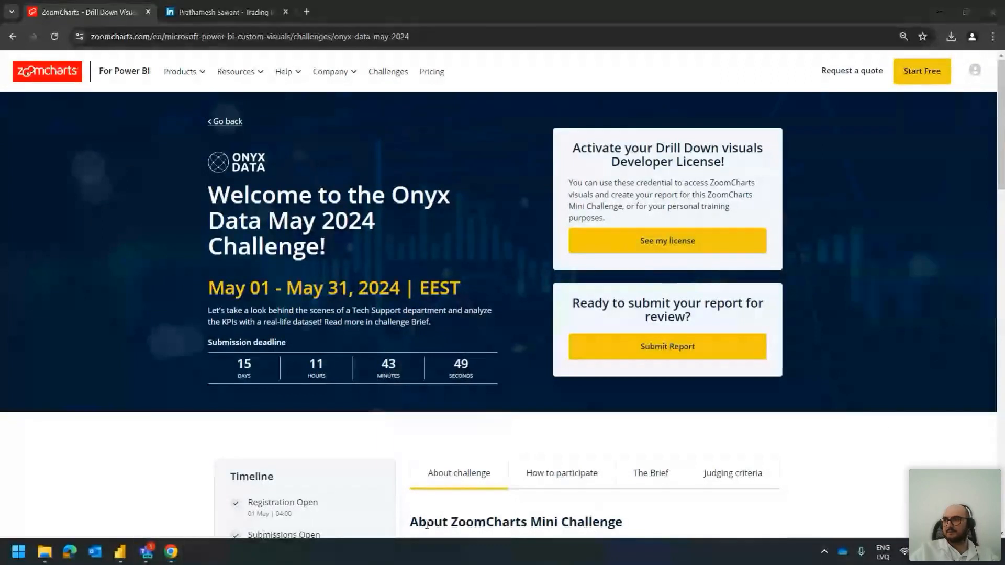
{"action": "key", "text": "super+d"}
{"action": "key", "text": "super+d"}
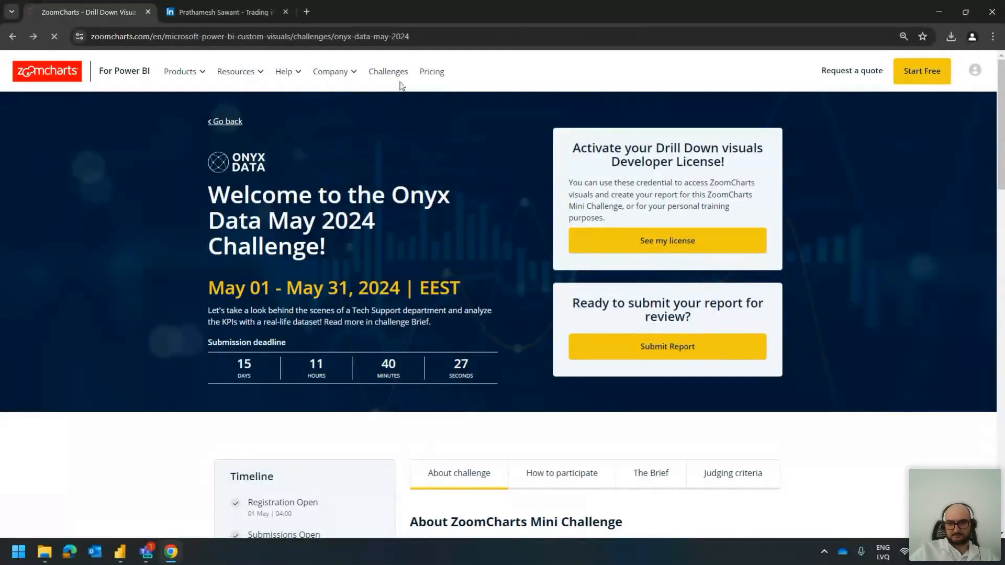
Return to the Onyx Data April 2024 challenge among the past challenges and look through all its submissions for inspiration
{"action": "left_click", "coordinate": [395, 75]}
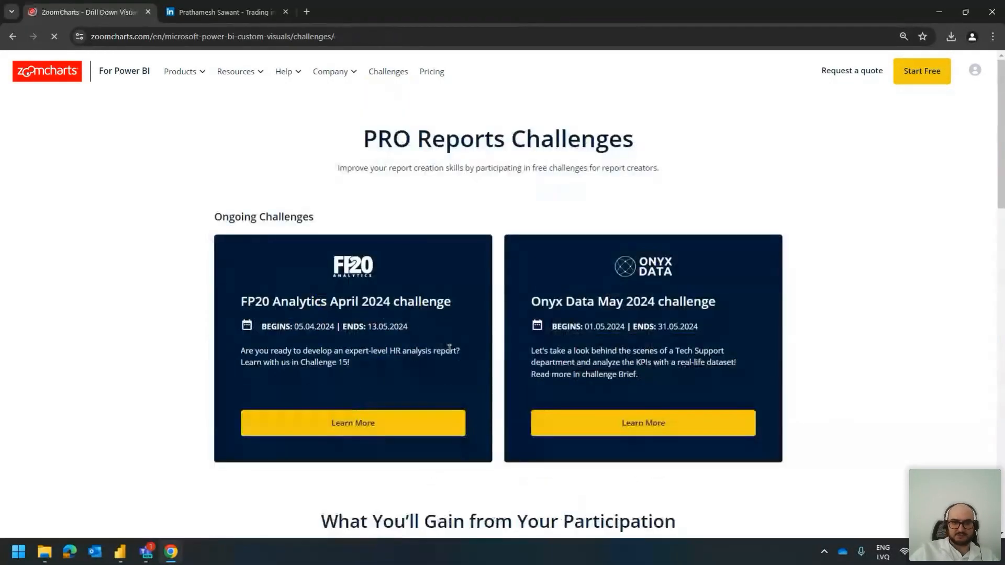
{"action": "scroll", "coordinate": [449, 348], "scroll_direction": "down", "scroll_amount": 7}
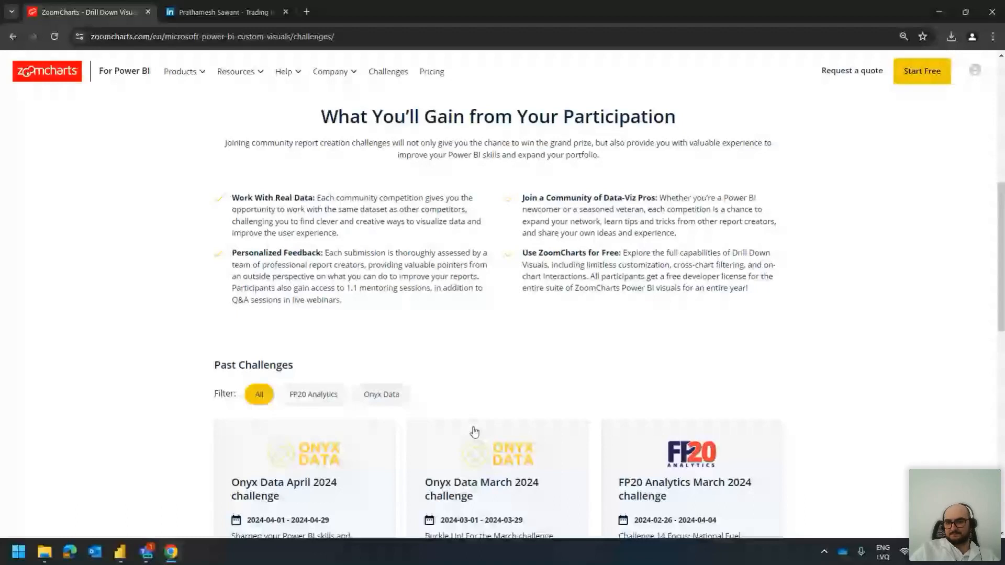
{"action": "scroll", "coordinate": [475, 432], "scroll_direction": "down", "scroll_amount": 1}
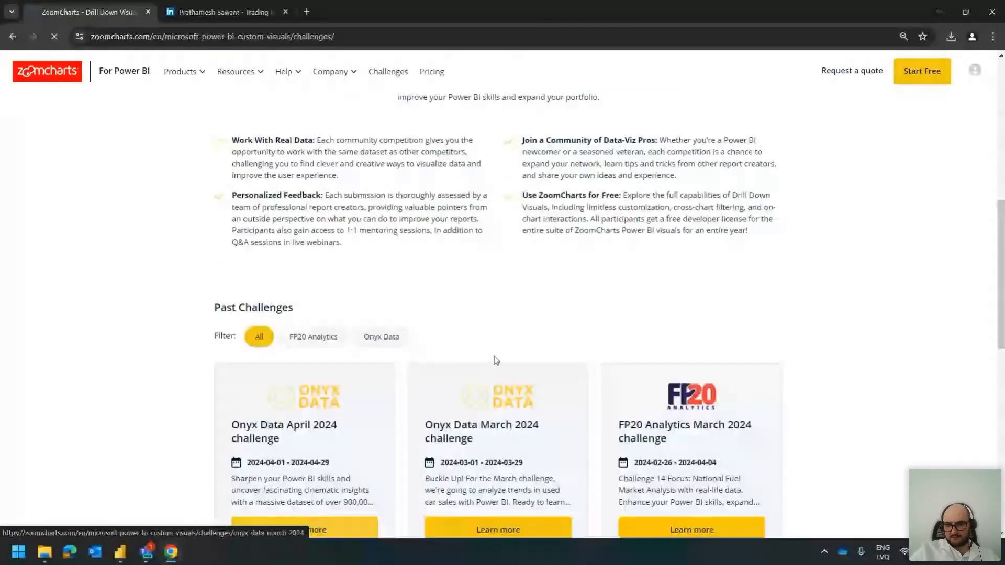
{"action": "scroll", "coordinate": [632, 249], "scroll_direction": "down", "scroll_amount": 8}
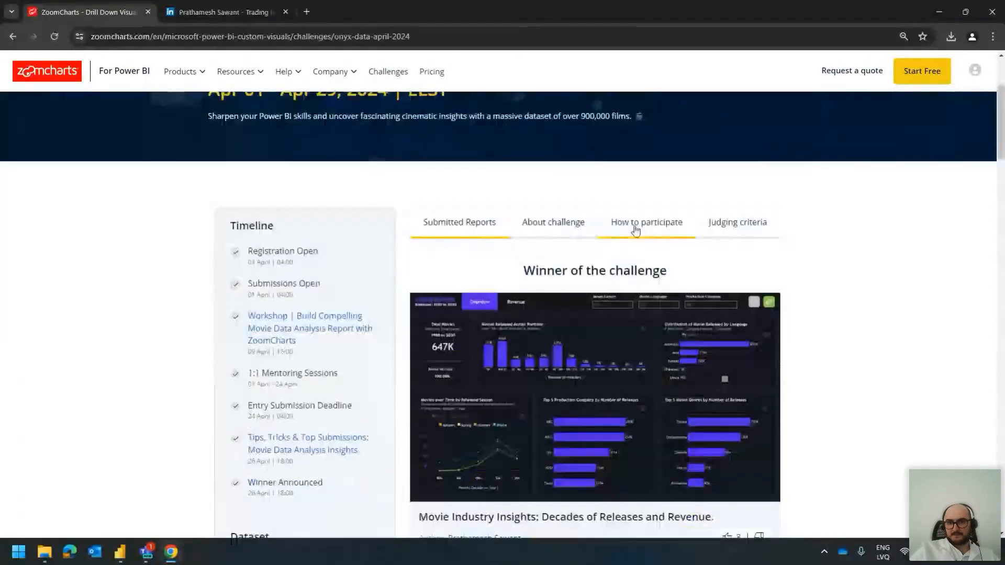
{"action": "scroll", "coordinate": [576, 314], "scroll_direction": "down", "scroll_amount": 6}
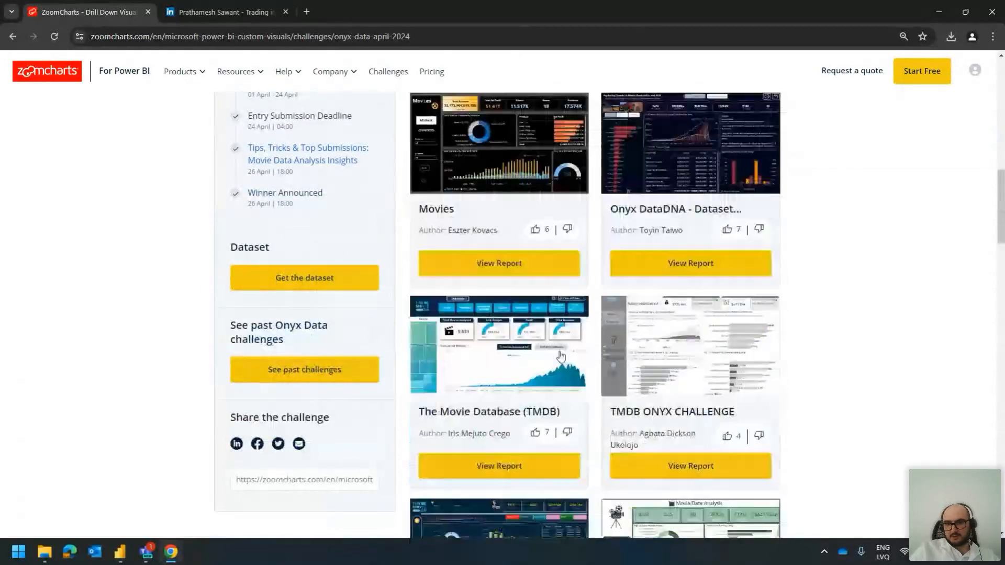
{"action": "scroll", "coordinate": [579, 322], "scroll_direction": "down", "scroll_amount": 12}
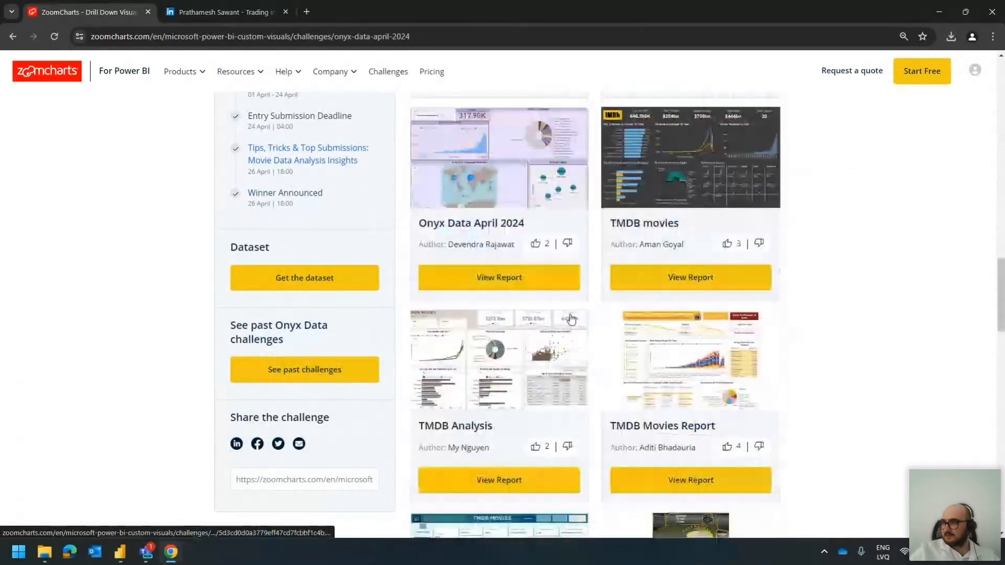
{"action": "scroll", "coordinate": [566, 318], "scroll_direction": "down", "scroll_amount": 12}
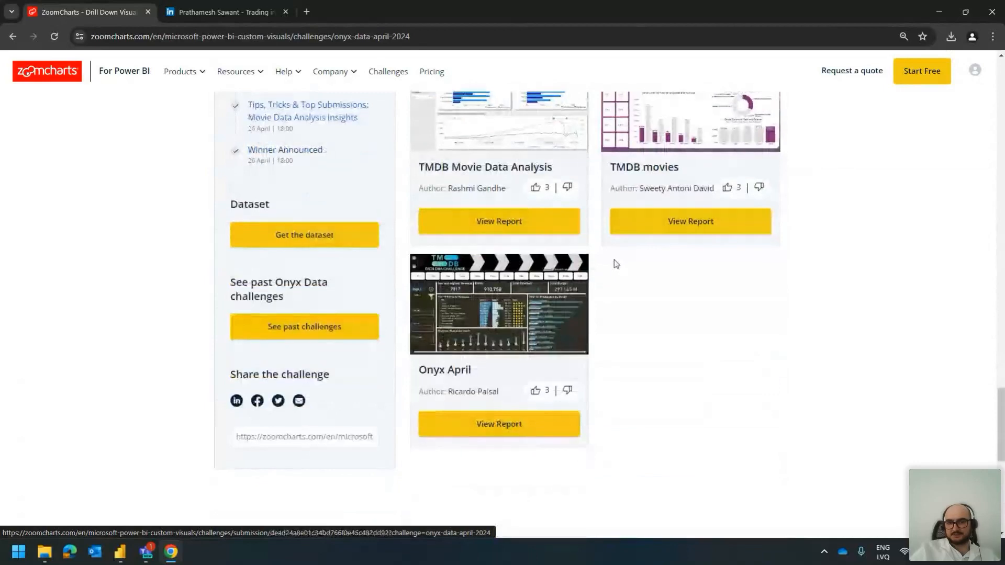
{"action": "scroll", "coordinate": [549, 287], "scroll_direction": "up", "scroll_amount": 20}
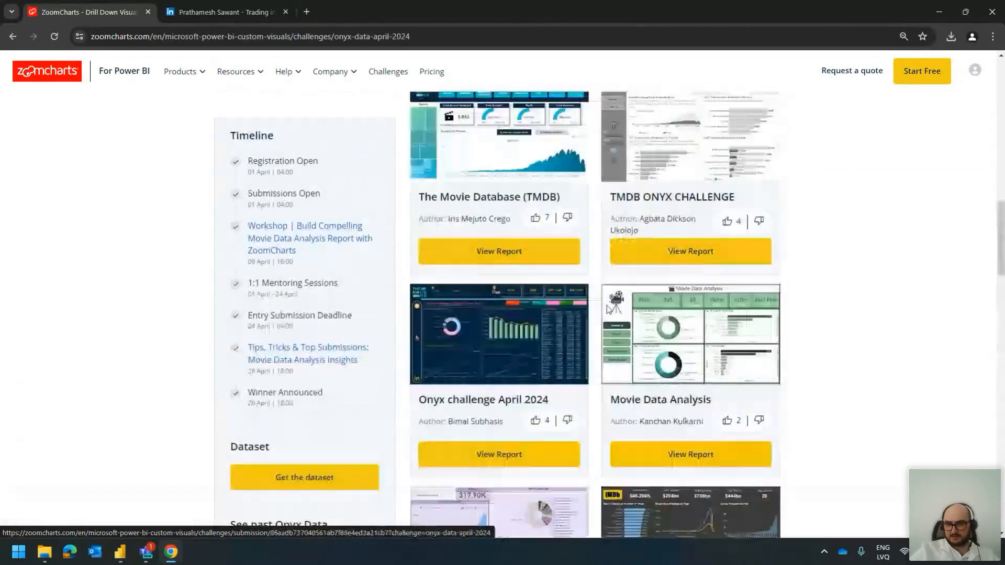
{"action": "scroll", "coordinate": [607, 309], "scroll_direction": "up", "scroll_amount": 15}
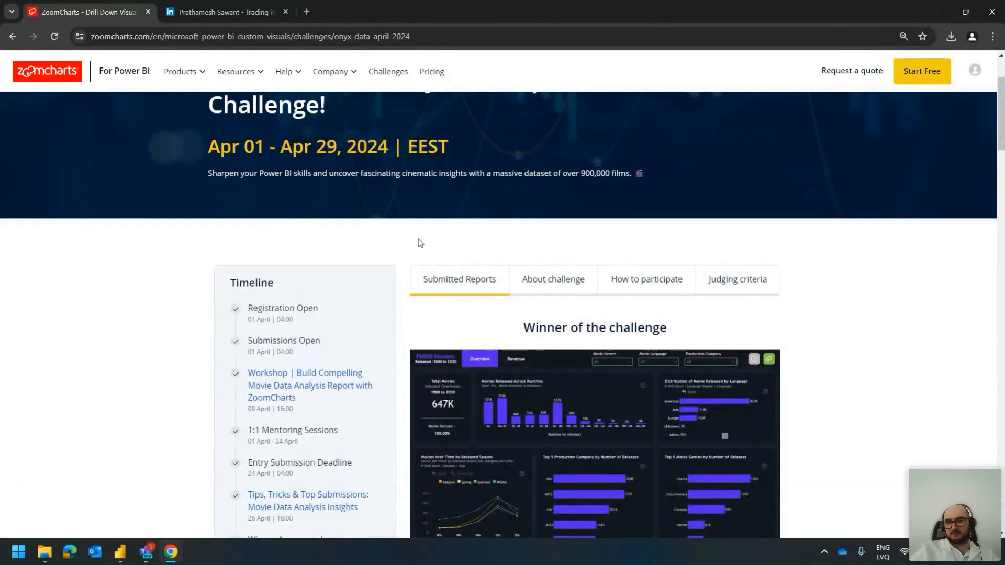
Minimize the dataset folder window and return to the Onyx Data April 2024 challenge page in Chrome
{"action": "key", "text": "alt+Tab"}
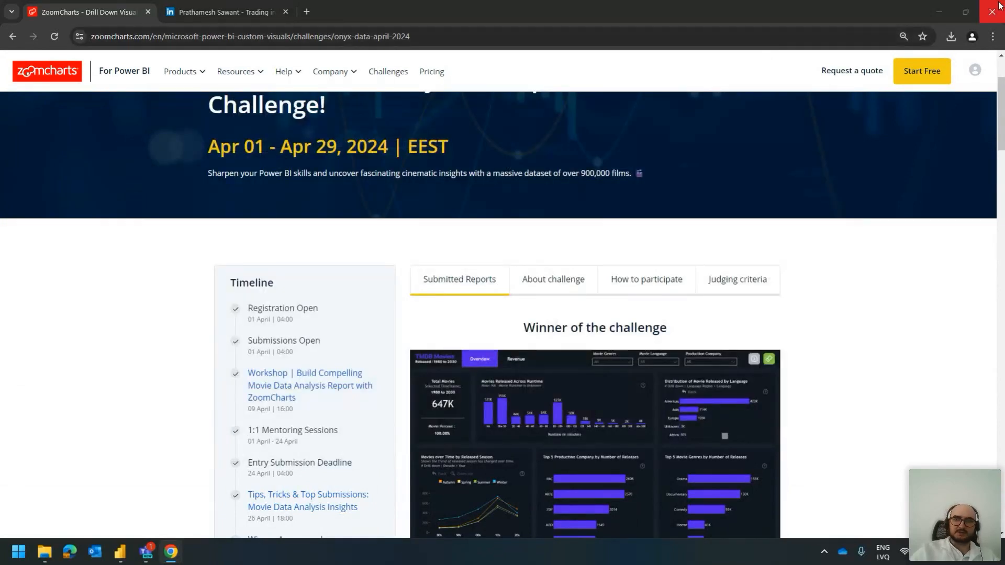
{"action": "left_click", "coordinate": [939, 11]}
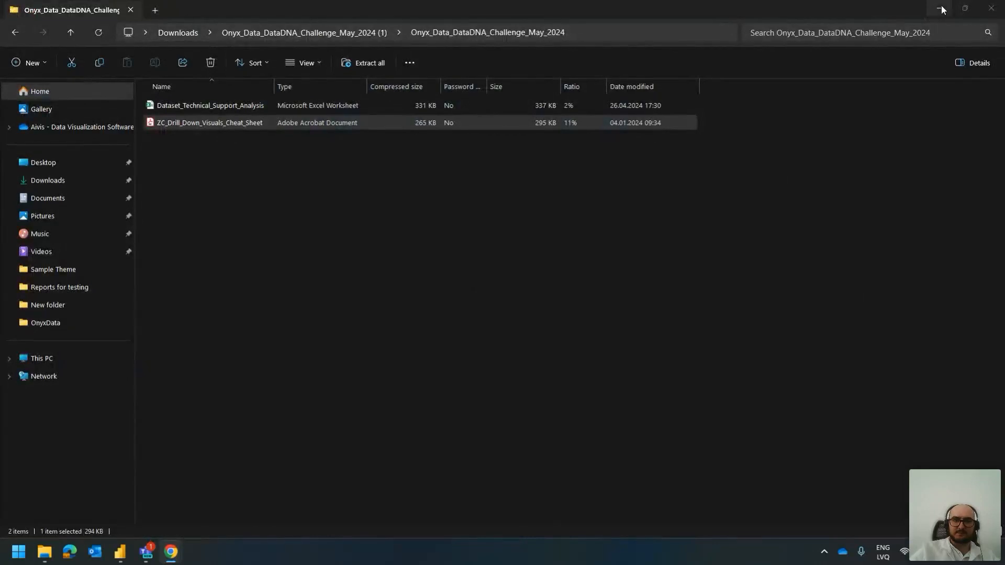
{"action": "left_click", "coordinate": [940, 8]}
{"action": "mouse_move", "coordinate": [171, 552]}
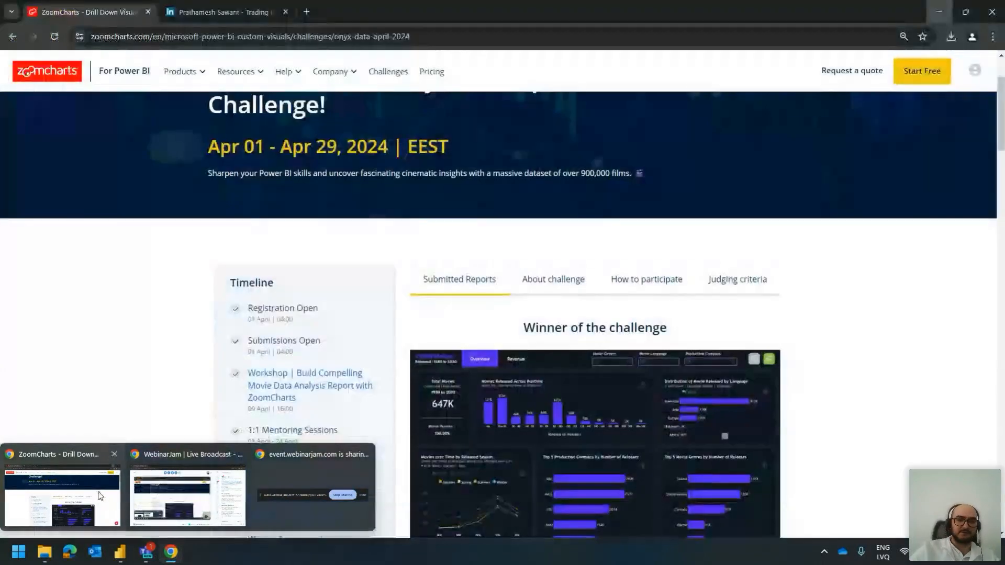
{"action": "left_click", "coordinate": [100, 496]}
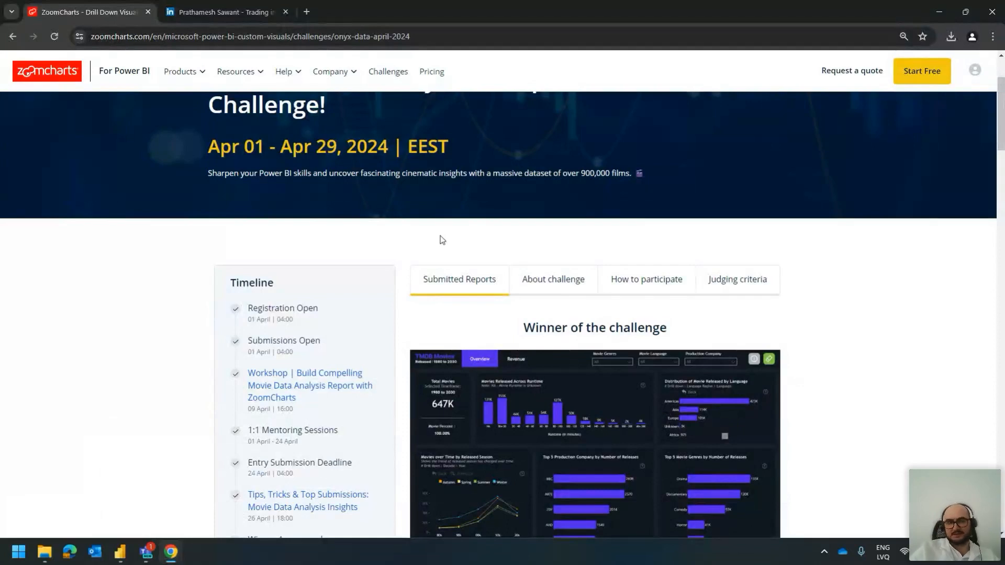
{"action": "scroll", "coordinate": [473, 257], "scroll_direction": "down", "scroll_amount": 1}
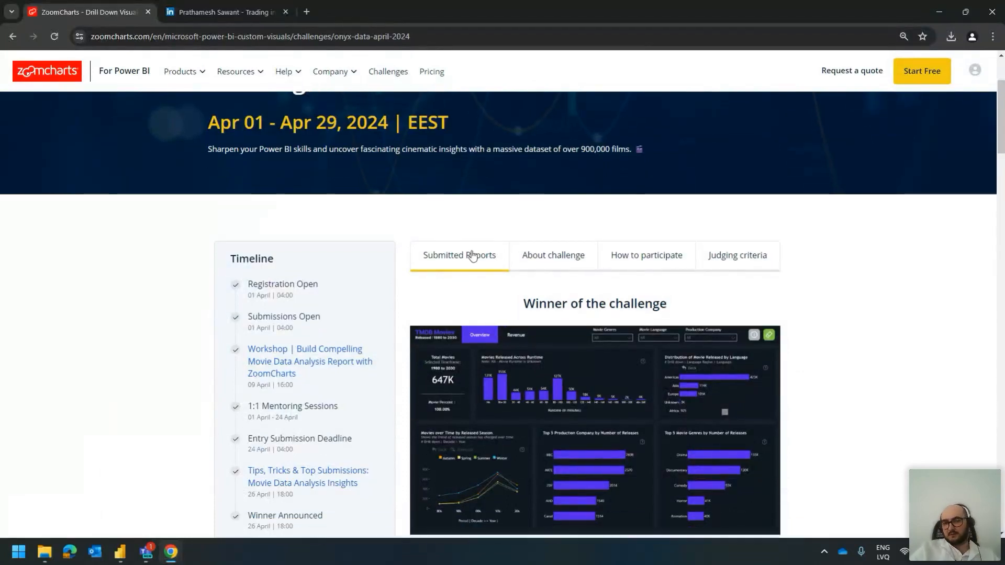
{"action": "scroll", "coordinate": [472, 257], "scroll_direction": "down", "scroll_amount": 2}
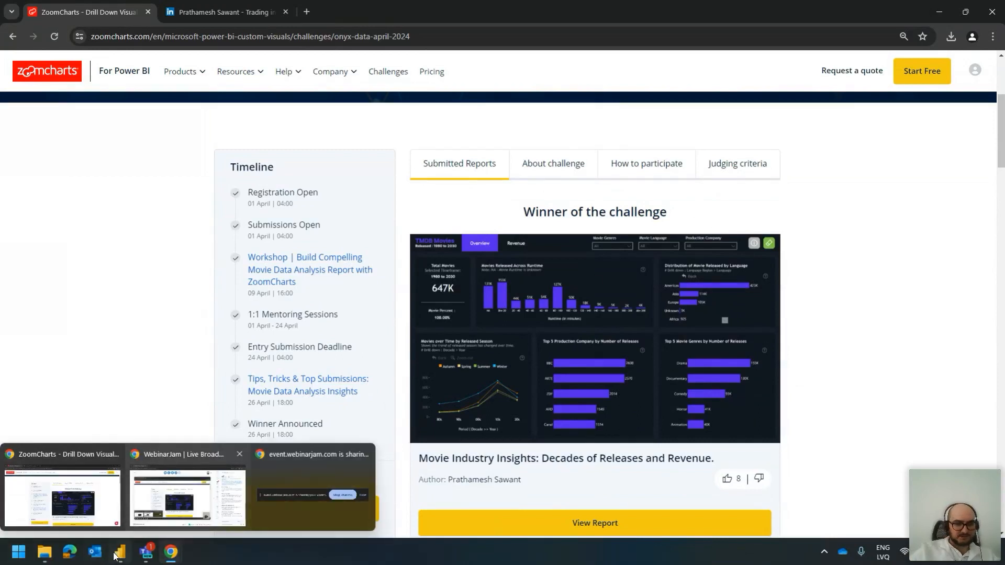
{"action": "mouse_move", "coordinate": [146, 551]}
{"action": "left_click", "coordinate": [193, 520]}
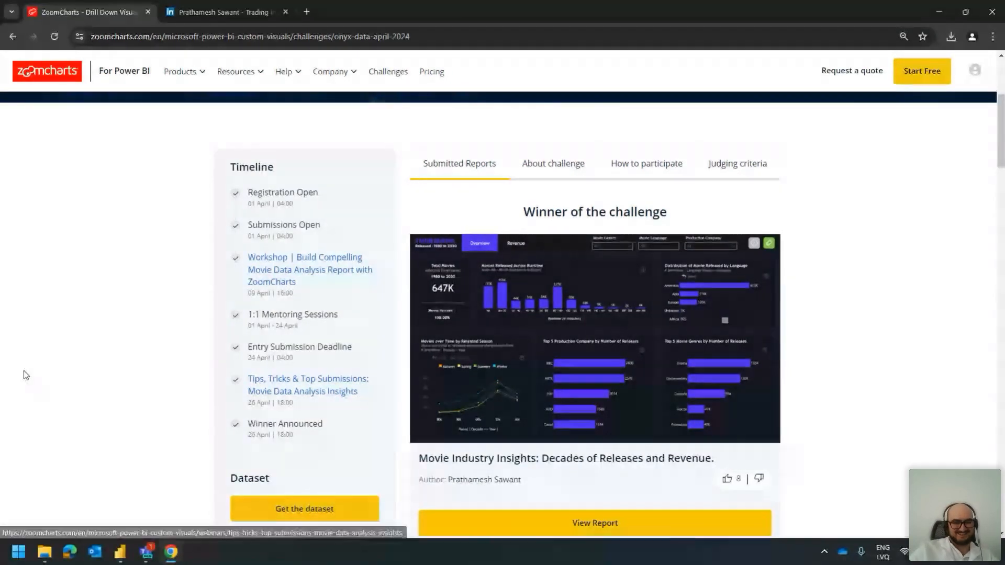
{"action": "triple_click", "coordinate": [131, 426]}
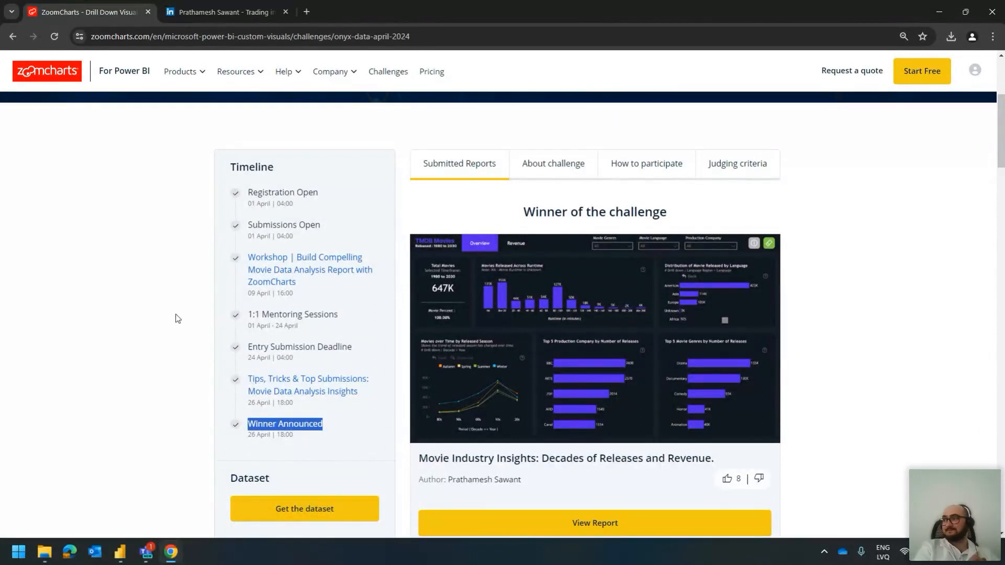
Switch to the sample_may_2024_Onyx report in Power BI Desktop and look through its Data and Dictionary tables in table view
{"action": "key", "text": "alt+Tab"}
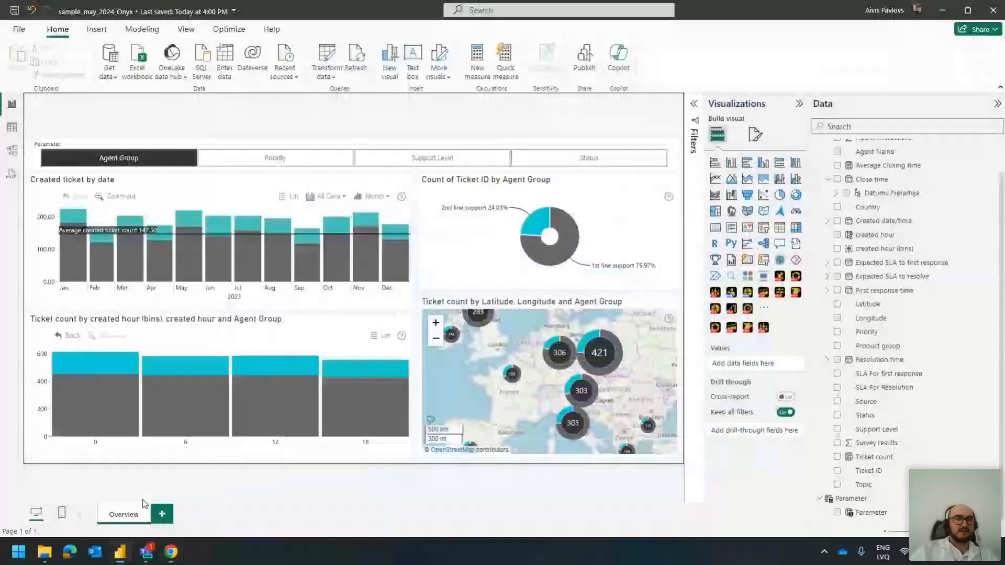
{"action": "left_click", "coordinate": [12, 127]}
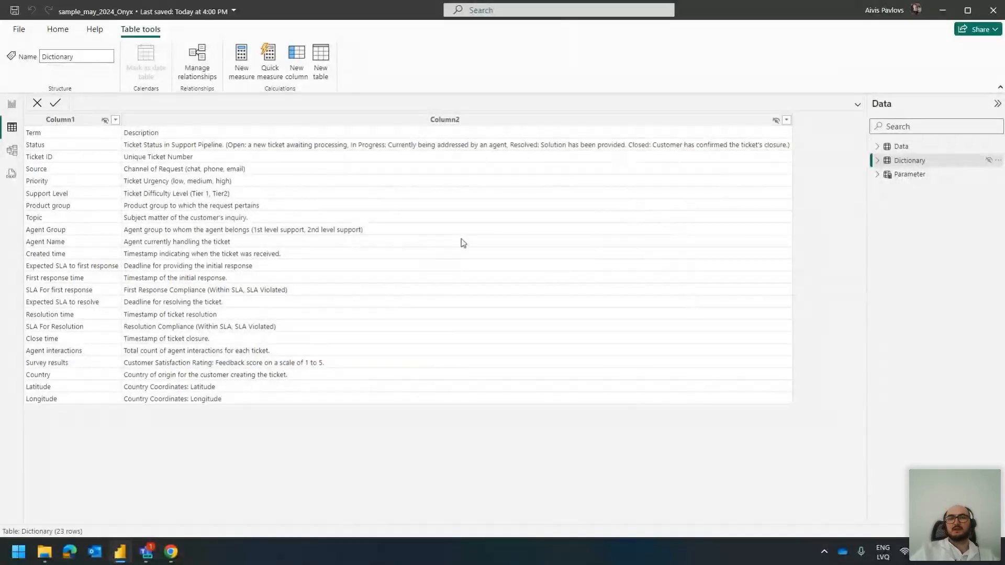
{"action": "left_click", "coordinate": [901, 146]}
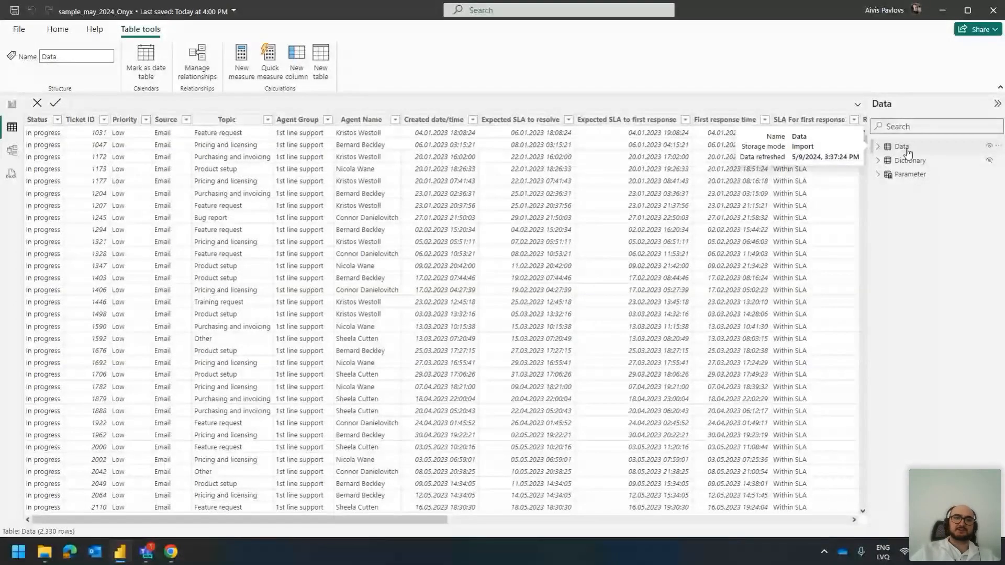
{"action": "left_click", "coordinate": [911, 160]}
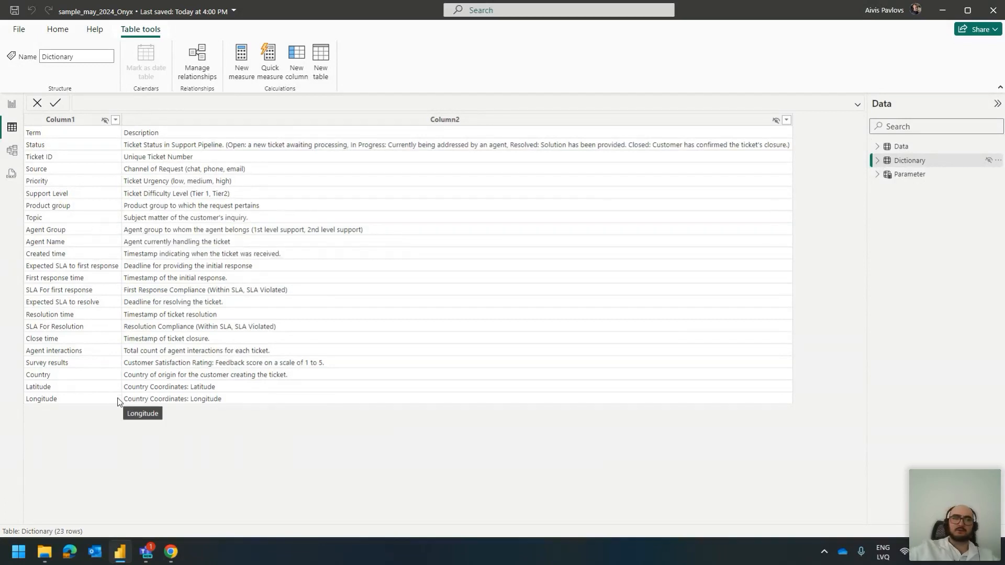
{"action": "left_click", "coordinate": [904, 148]}
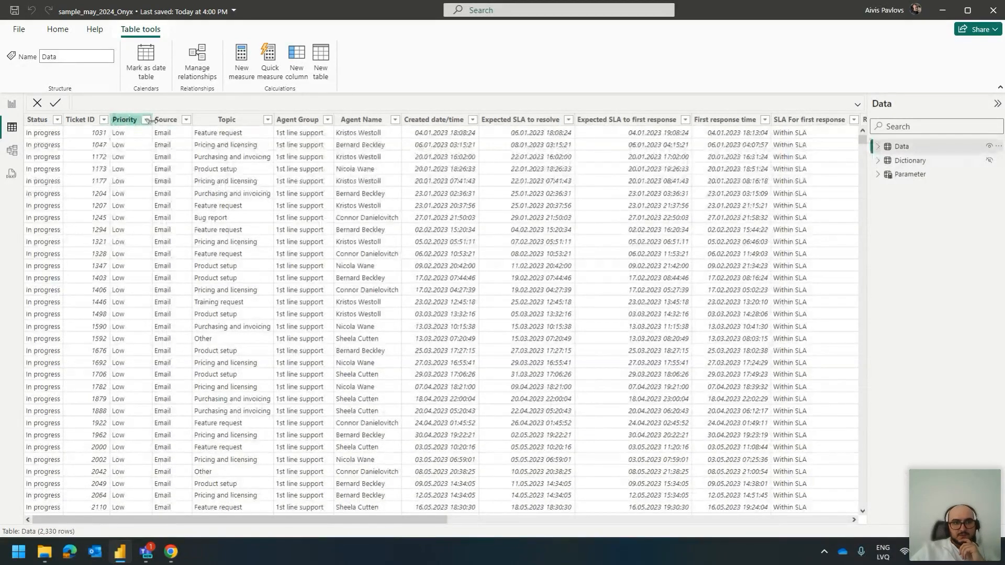
Check the distinct values in the Source and Topic columns of the Data table without applying a filter
{"action": "left_click", "coordinate": [185, 120]}
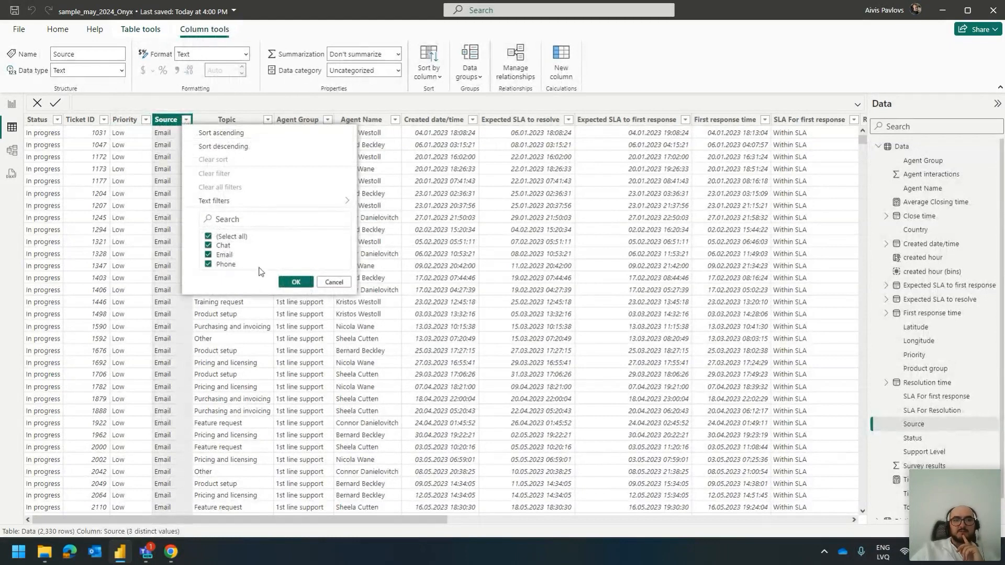
{"action": "left_click", "coordinate": [332, 283]}
{"action": "left_click", "coordinate": [268, 120]}
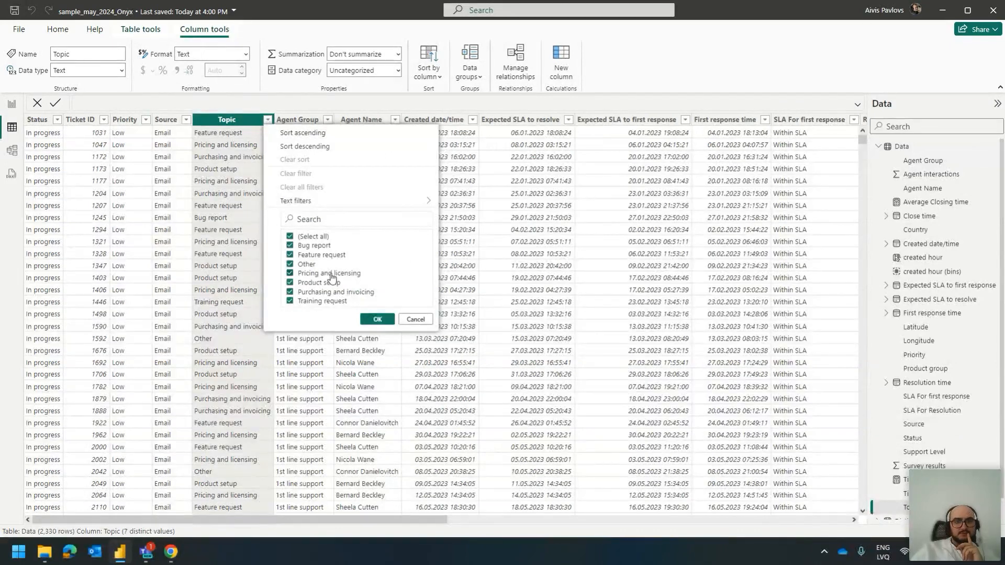
{"action": "left_click", "coordinate": [415, 319]}
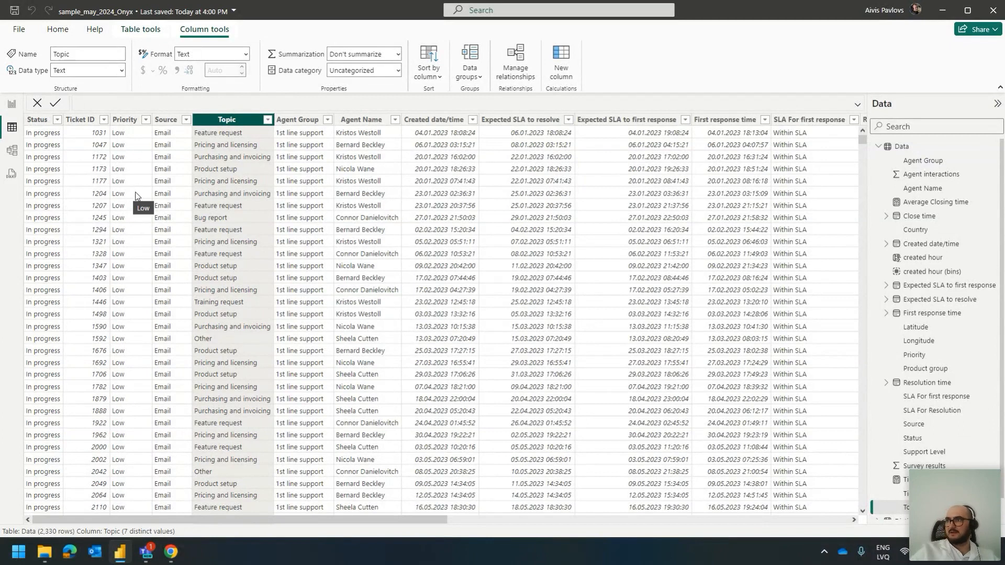
Select the Created date/time column, glance at the report page, and return to the Data table
{"action": "left_click", "coordinate": [437, 121]}
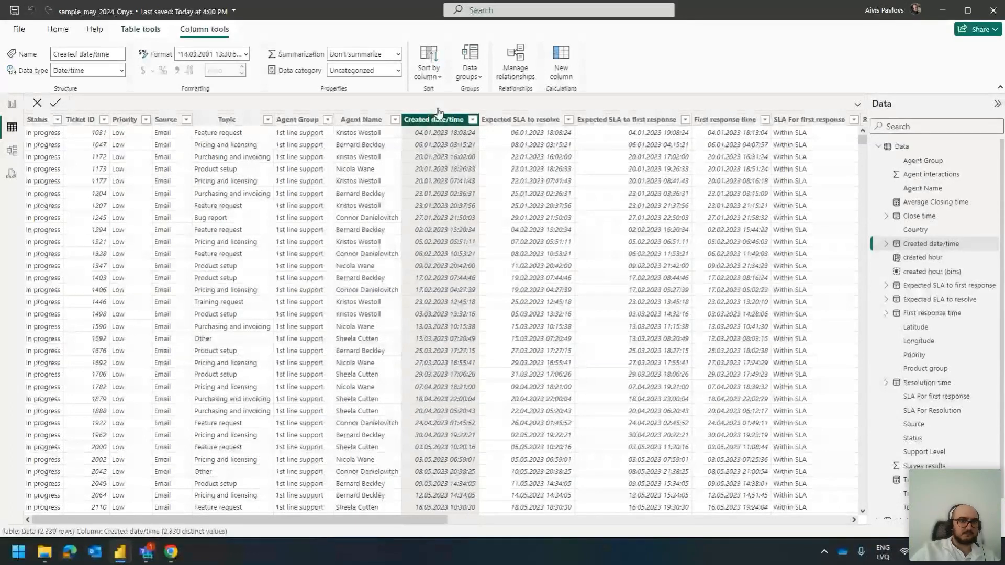
{"action": "left_click", "coordinate": [12, 104]}
{"action": "left_click", "coordinate": [11, 127]}
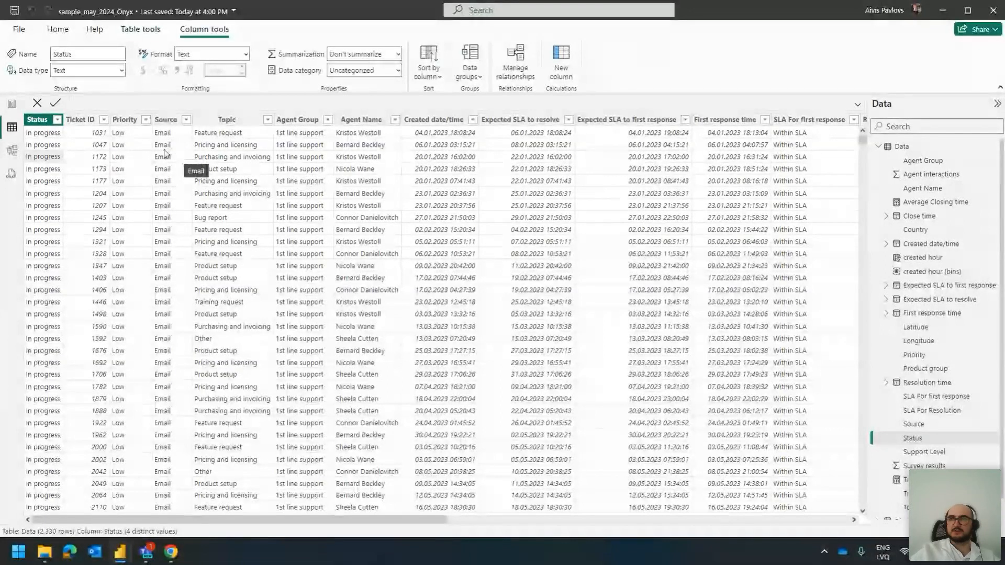
{"action": "key", "text": "alt+Tab"}
{"action": "key", "text": "alt+Tab"}
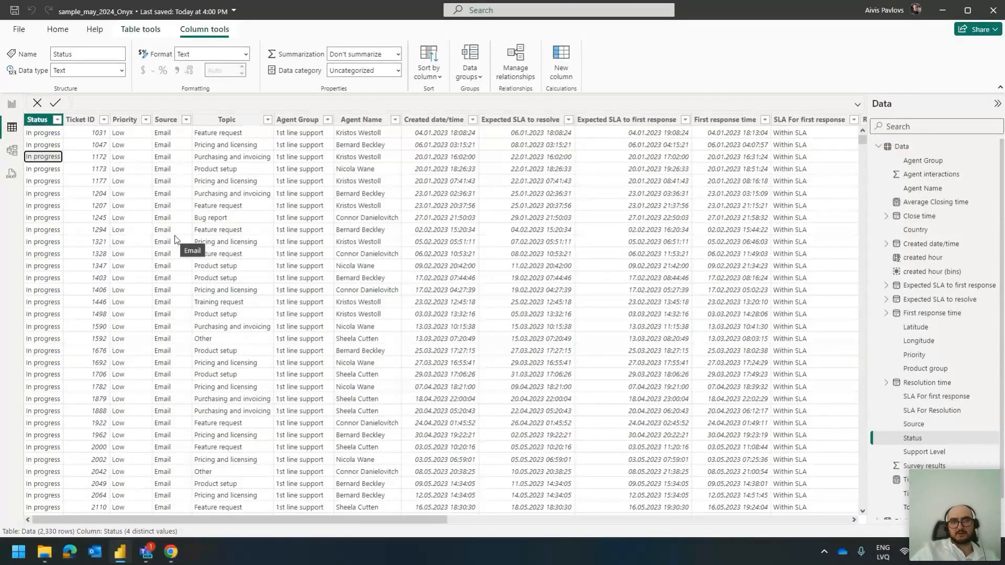
Open the Power Query Editor, look at the Dictionary and Data queries, and show the column statistics for Ticket ID
{"action": "left_click", "coordinate": [58, 29]}
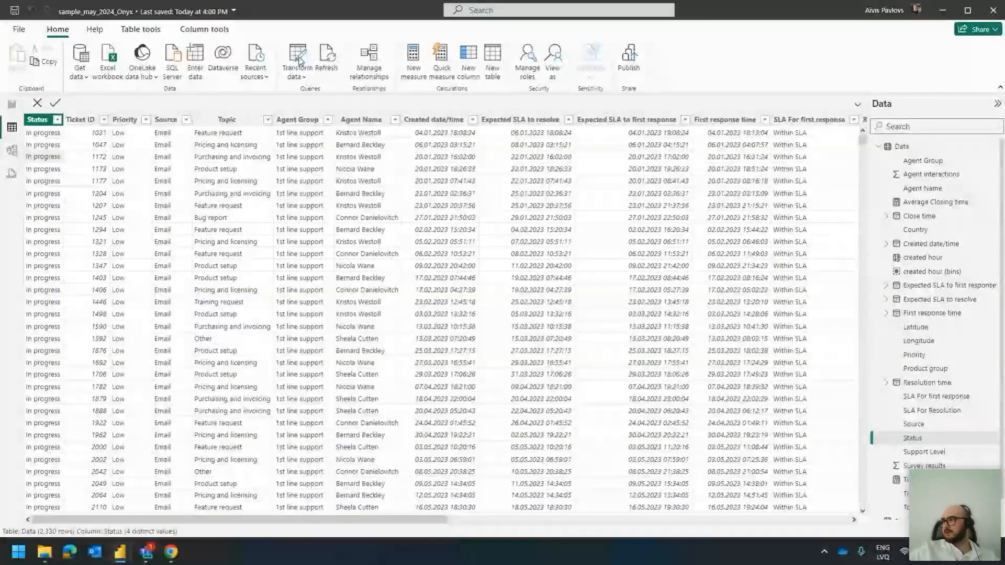
{"action": "left_click", "coordinate": [304, 75]}
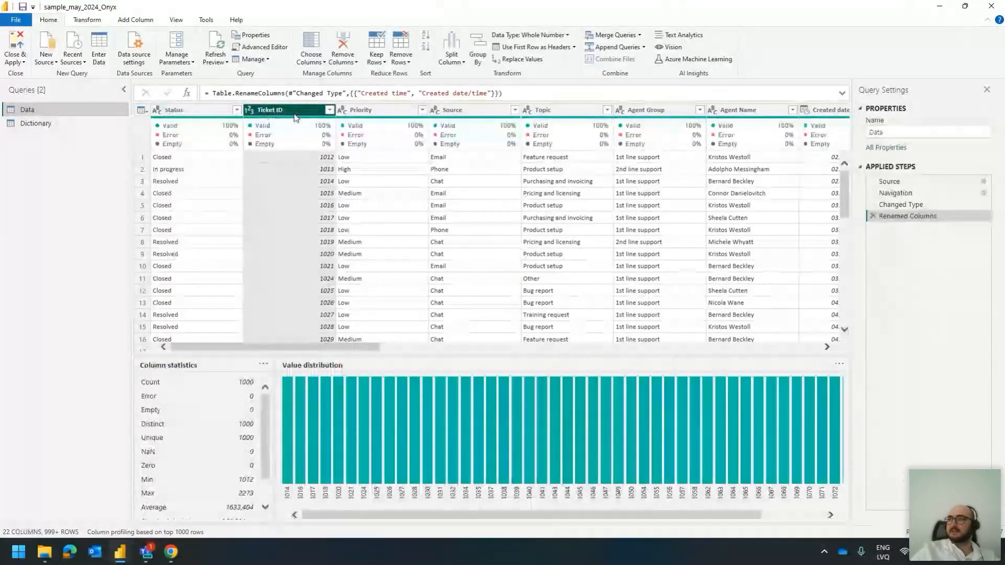
{"action": "left_click", "coordinate": [50, 123]}
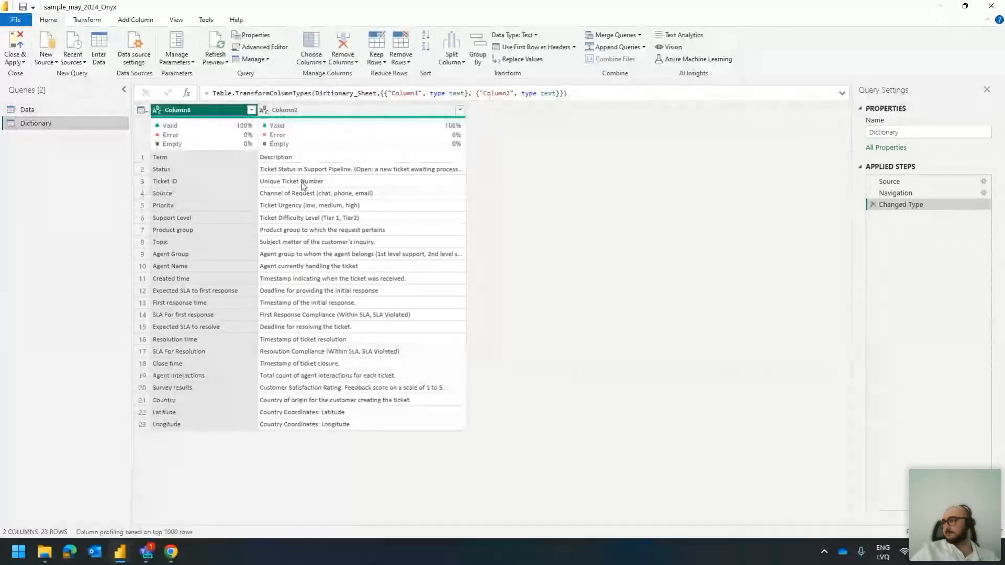
{"action": "left_click", "coordinate": [33, 111]}
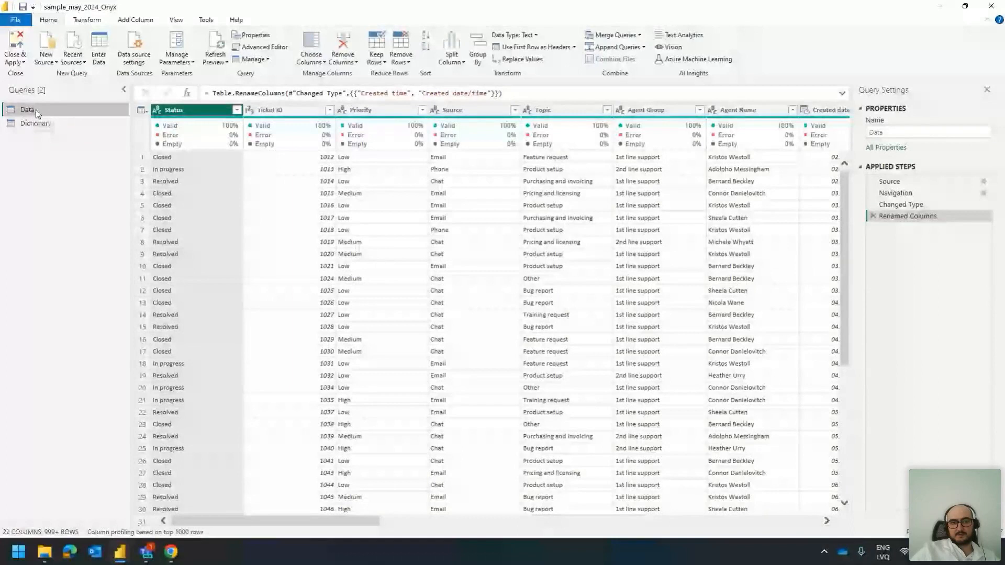
{"action": "left_click", "coordinate": [256, 112]}
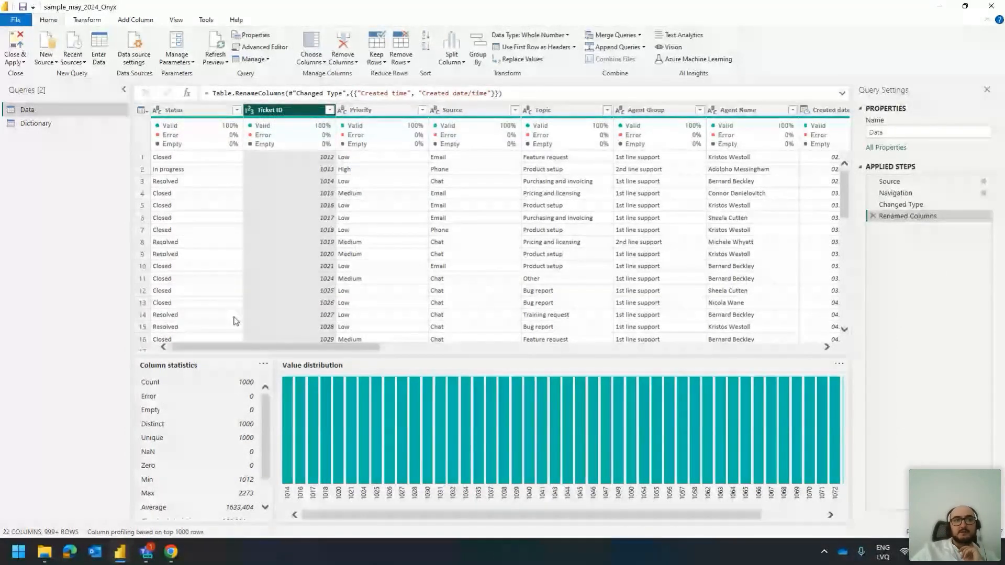
Switch the column quality and column profile previews off and on again to compare their effect on Ticket ID
{"action": "left_click", "coordinate": [176, 19]}
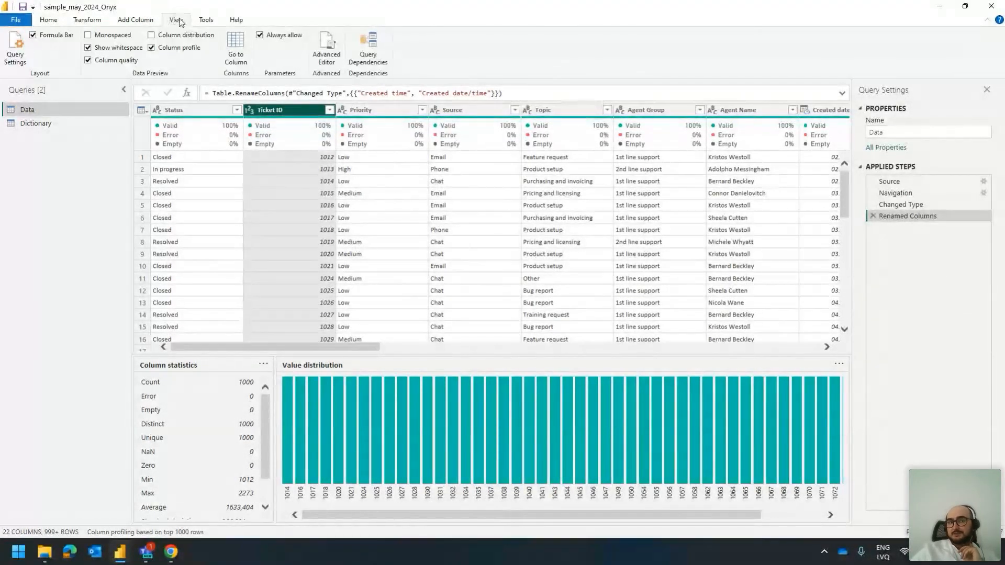
{"action": "left_click", "coordinate": [110, 61]}
{"action": "left_click", "coordinate": [112, 61]}
{"action": "left_click", "coordinate": [173, 49]}
{"action": "left_click", "coordinate": [172, 50]}
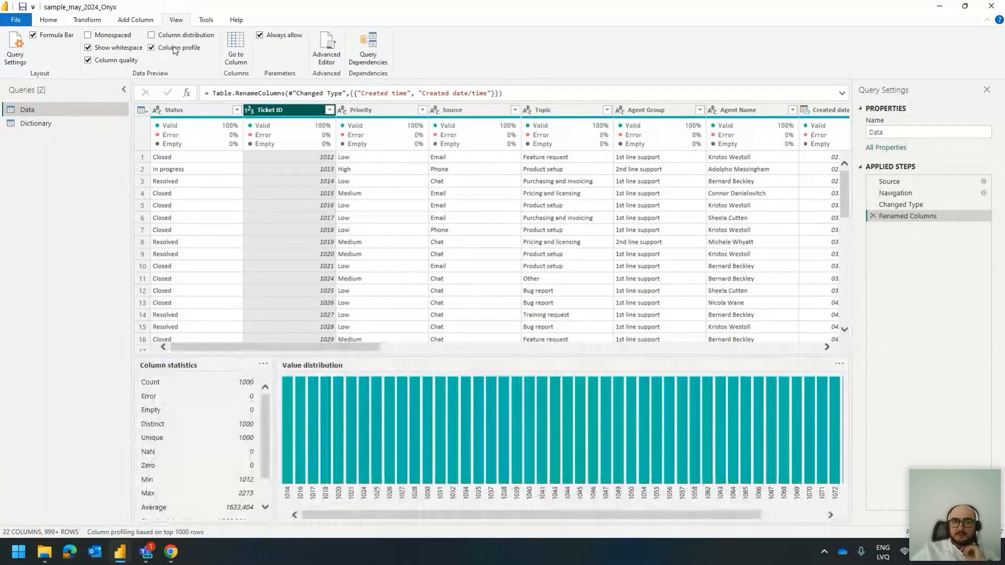
{"action": "left_click", "coordinate": [151, 48]}
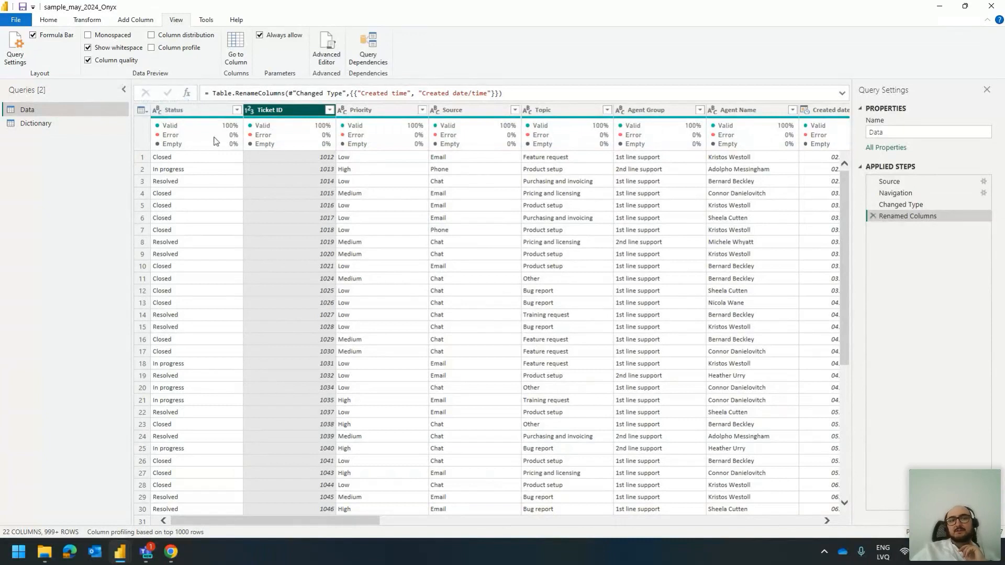
{"action": "mouse_move", "coordinate": [253, 129]}
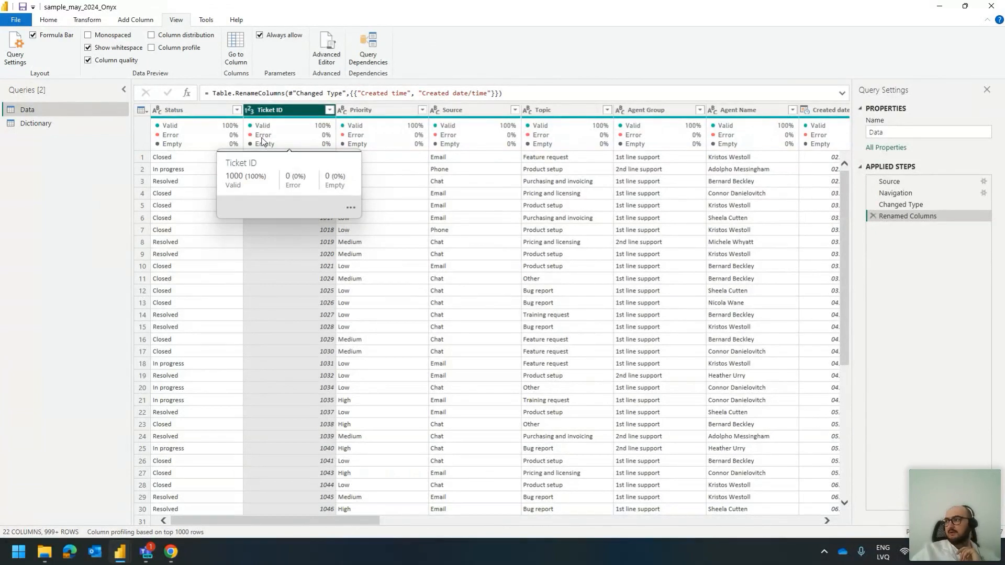
{"action": "left_click", "coordinate": [179, 48]}
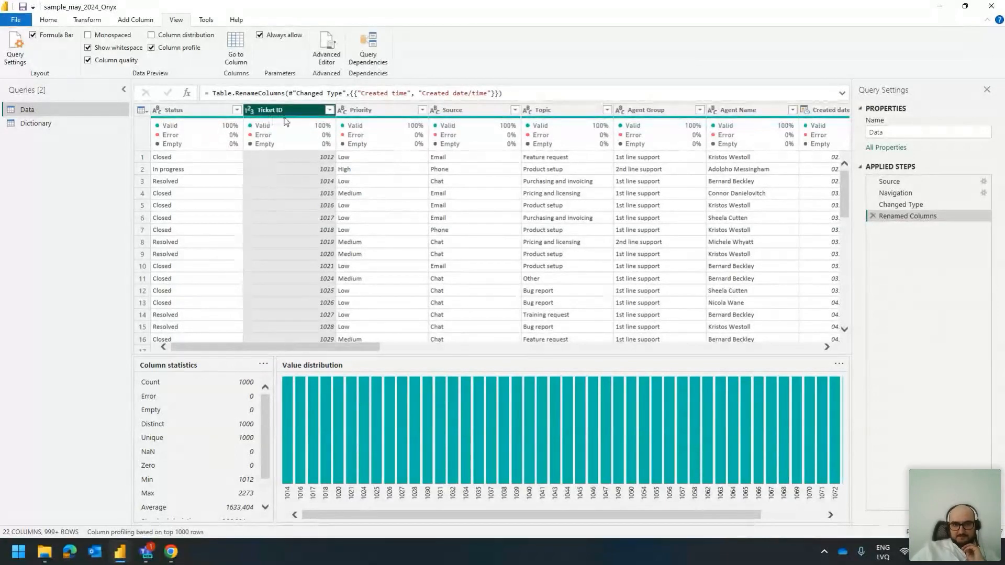
Base the column profiling of the Data query on the entire data set instead of the top 1000 rows
{"action": "left_click", "coordinate": [172, 533]}
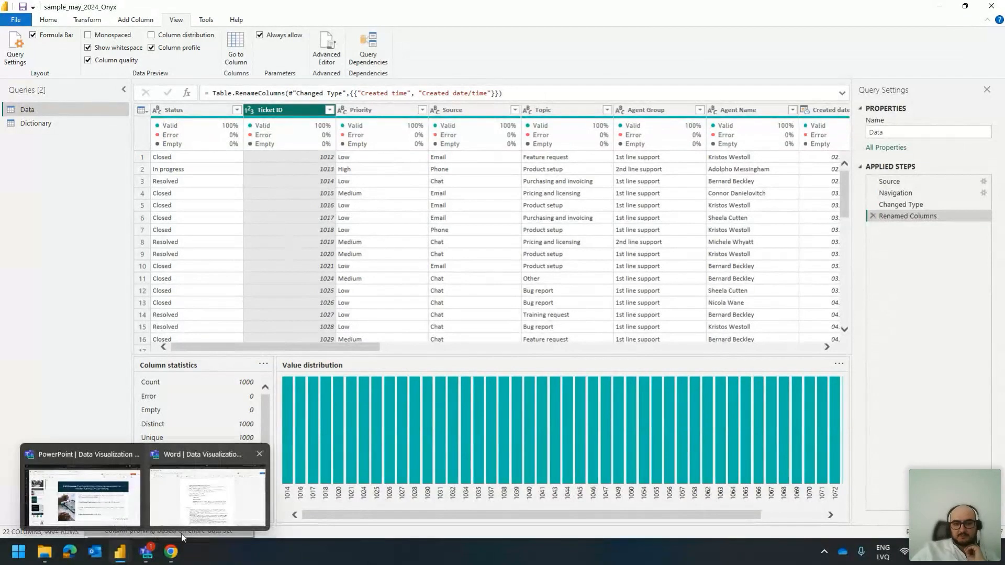
{"action": "left_click", "coordinate": [181, 530]}
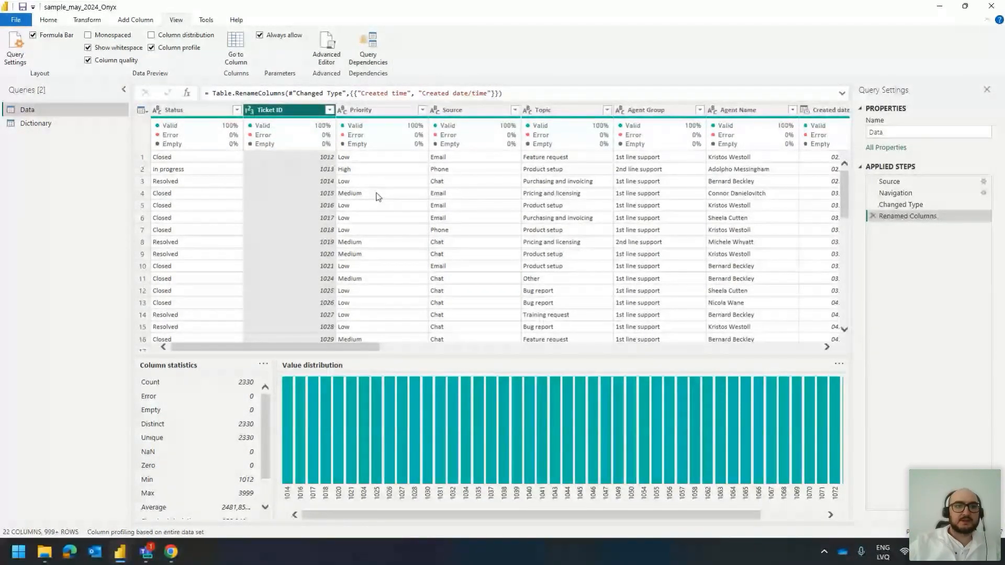
Examine the column statistics and value distributions of the Status, Priority, Source, Topic and Agent Group columns
{"action": "left_click", "coordinate": [197, 111]}
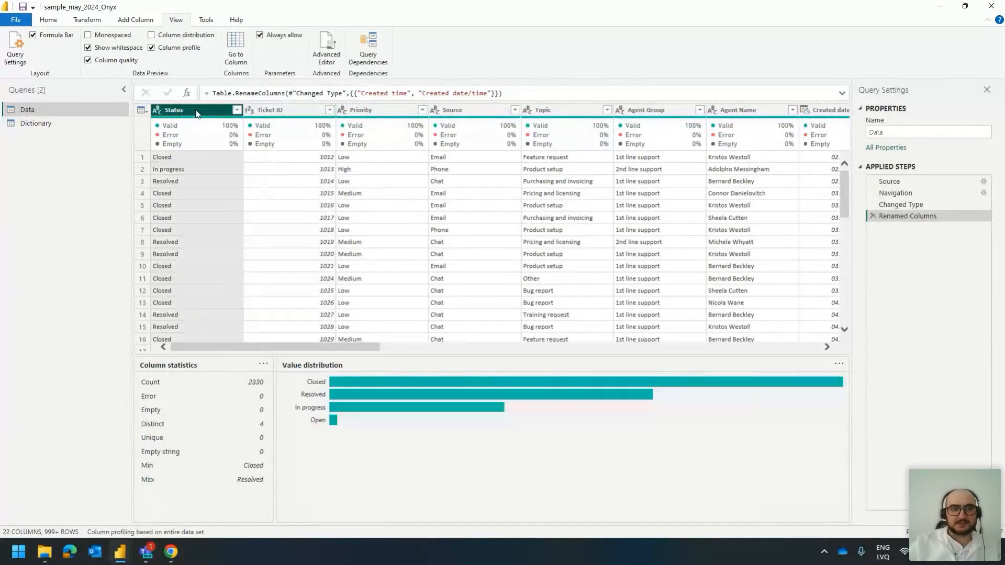
{"action": "left_click", "coordinate": [237, 110]}
{"action": "left_click", "coordinate": [241, 114]}
{"action": "left_click", "coordinate": [385, 111]}
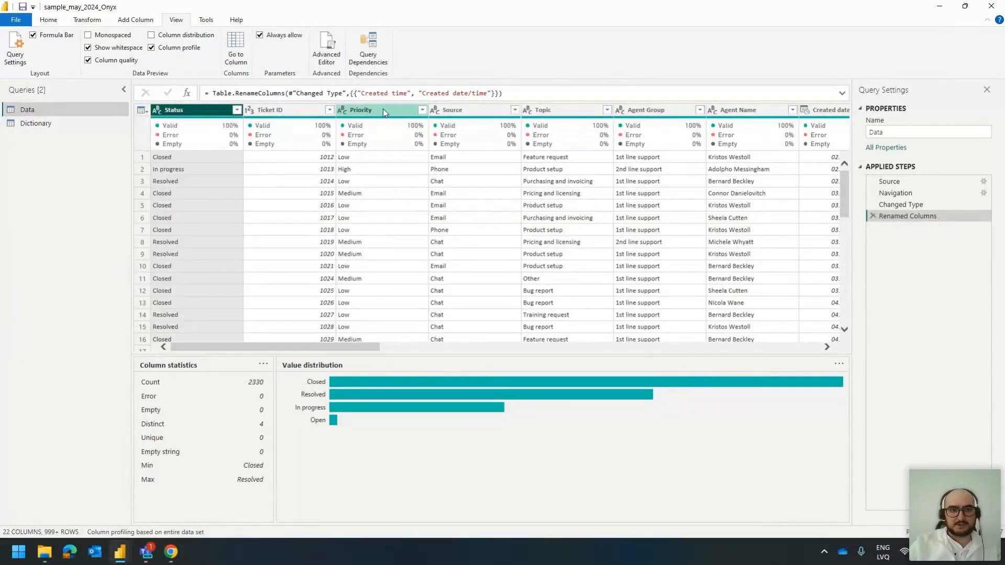
{"action": "left_click", "coordinate": [444, 111]}
{"action": "left_click", "coordinate": [543, 111]}
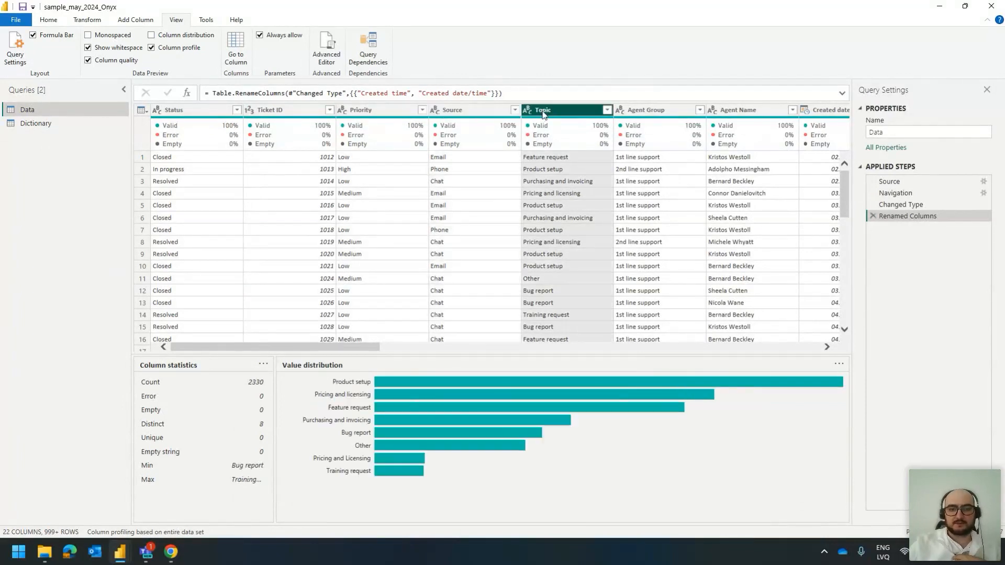
{"action": "left_click_drag", "start_coordinate": [339, 347], "coordinate": [385, 348]}
{"action": "left_click", "coordinate": [497, 111]}
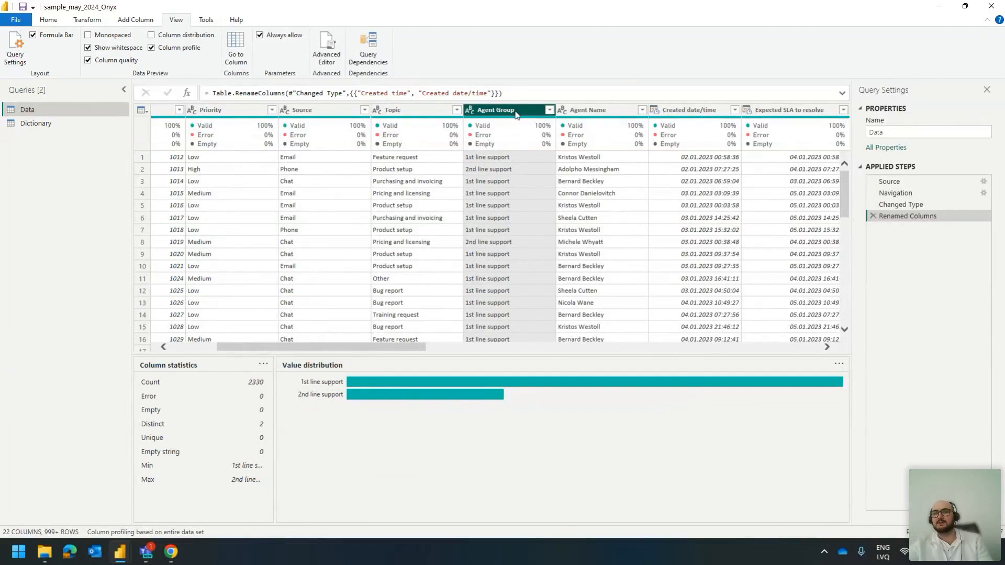
Look over the date/time and SLA columns of the Data query and show the column statistics for SLA For first response
{"action": "mouse_move", "coordinate": [581, 123]}
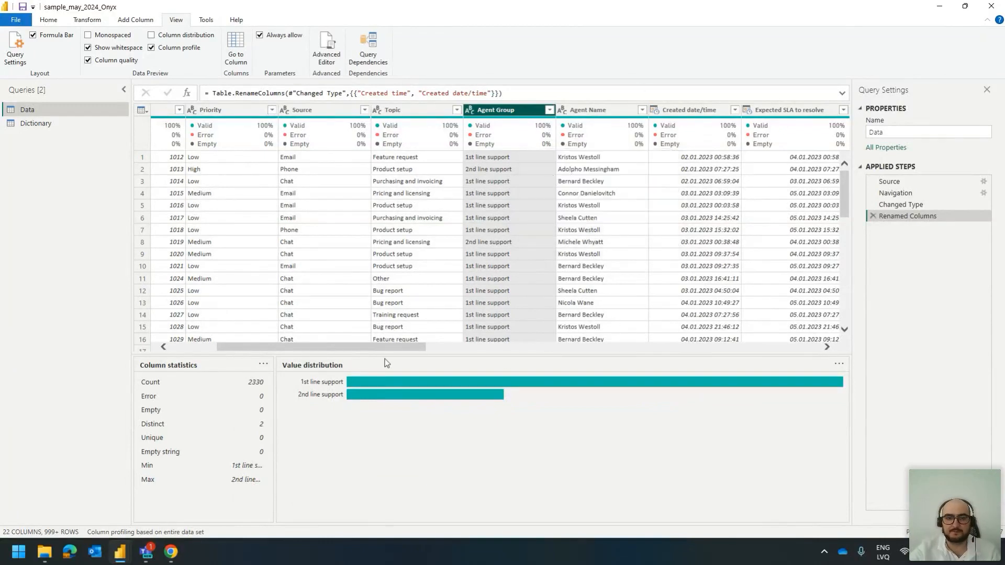
{"action": "left_click_drag", "start_coordinate": [385, 348], "coordinate": [489, 348]}
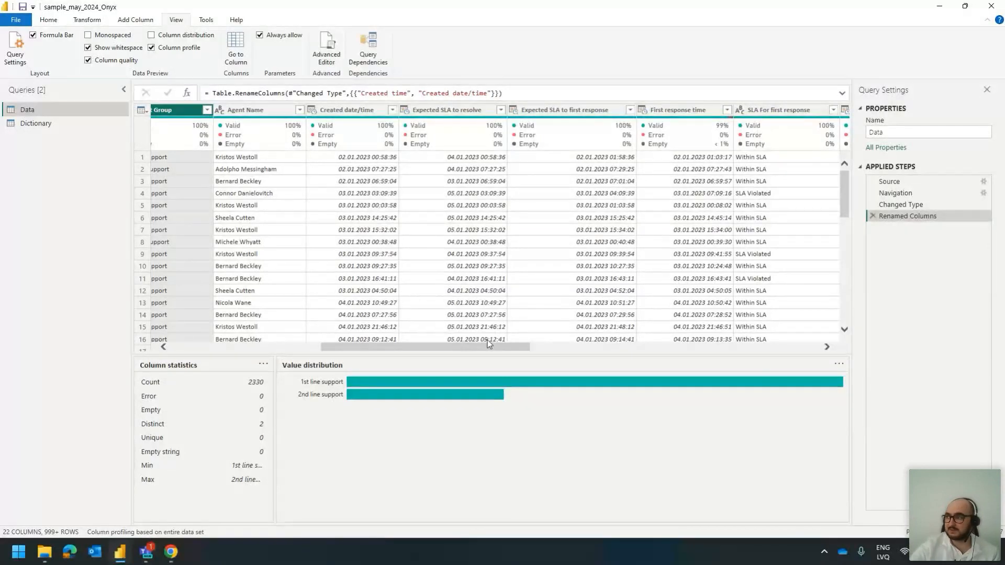
{"action": "left_click", "coordinate": [488, 339]}
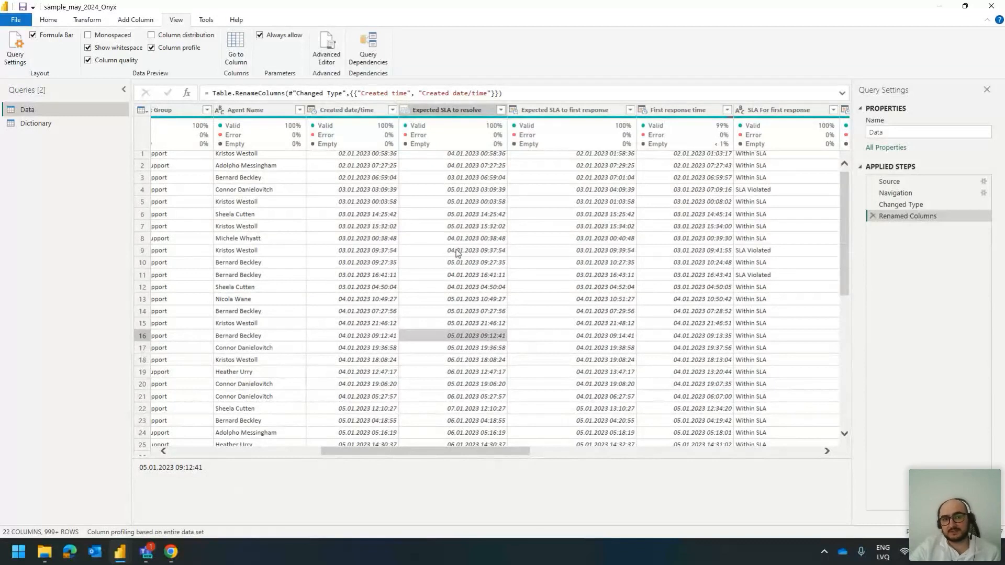
{"action": "left_click_drag", "start_coordinate": [522, 453], "coordinate": [577, 443]}
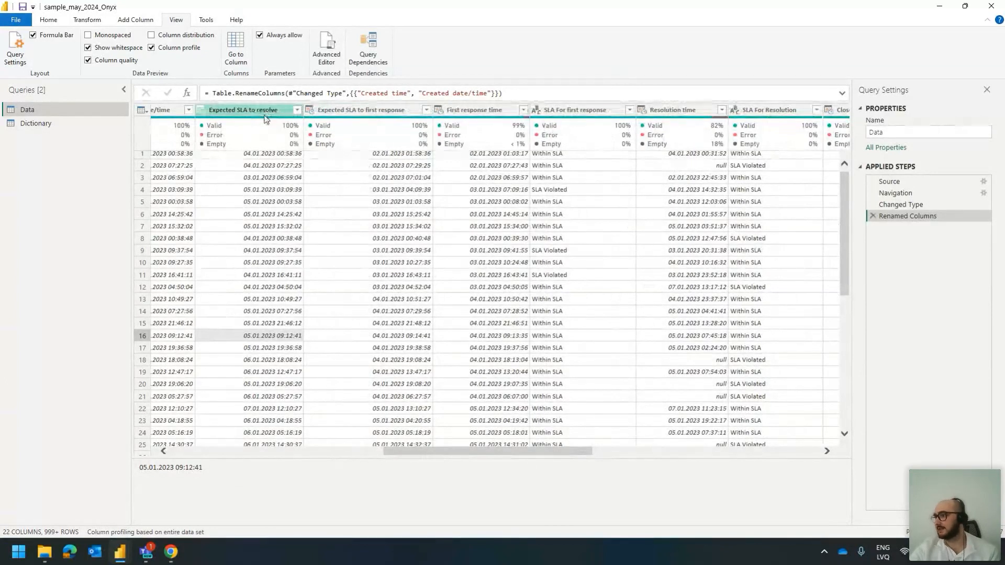
{"action": "left_click", "coordinate": [583, 115]}
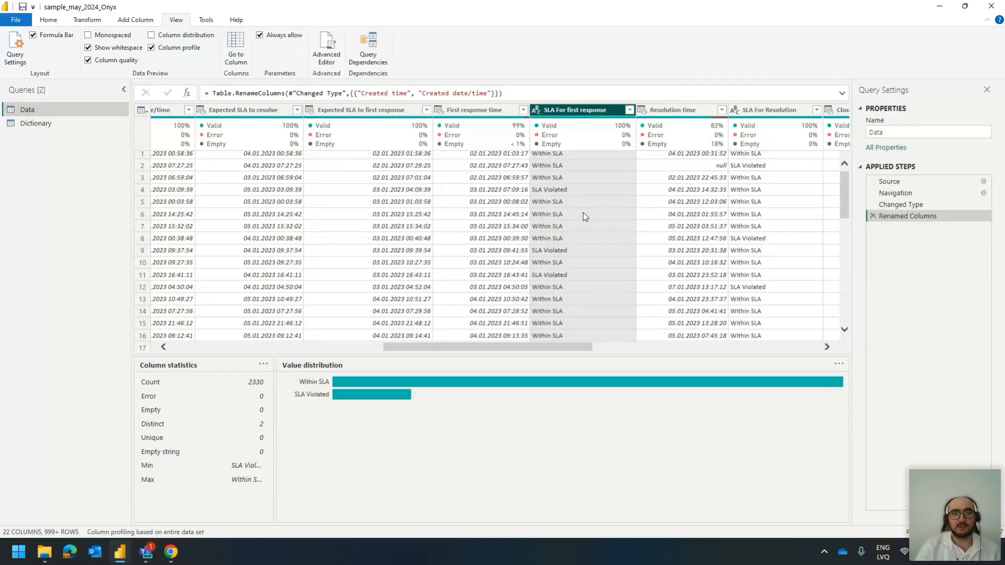
Compare the column statistics of First response time and Expected SLA to first response, and inspect row 2's expected first response value
{"action": "scroll", "coordinate": [318, 219], "scroll_direction": "left", "scroll_amount": 1}
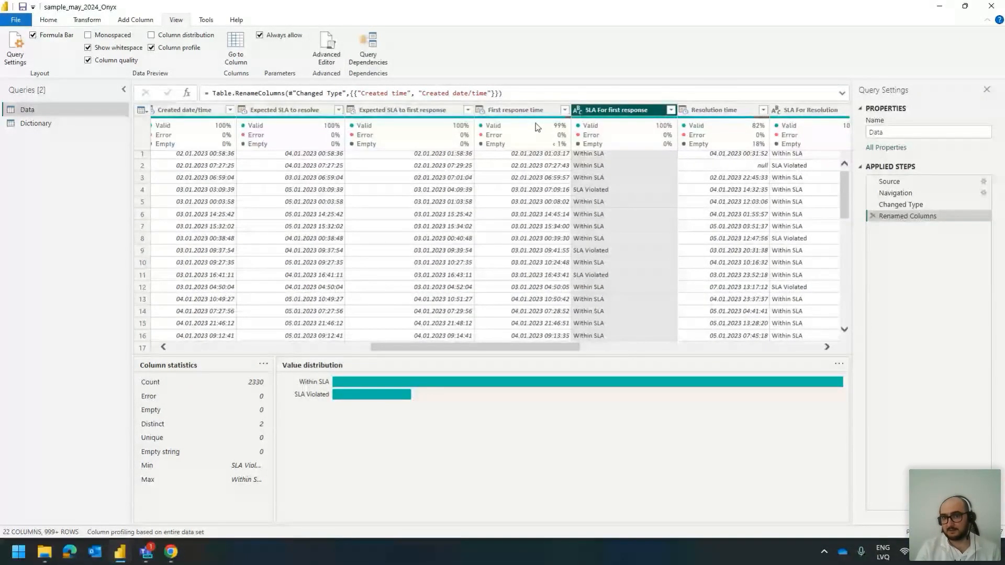
{"action": "left_click", "coordinate": [542, 111]}
{"action": "left_click", "coordinate": [395, 114]}
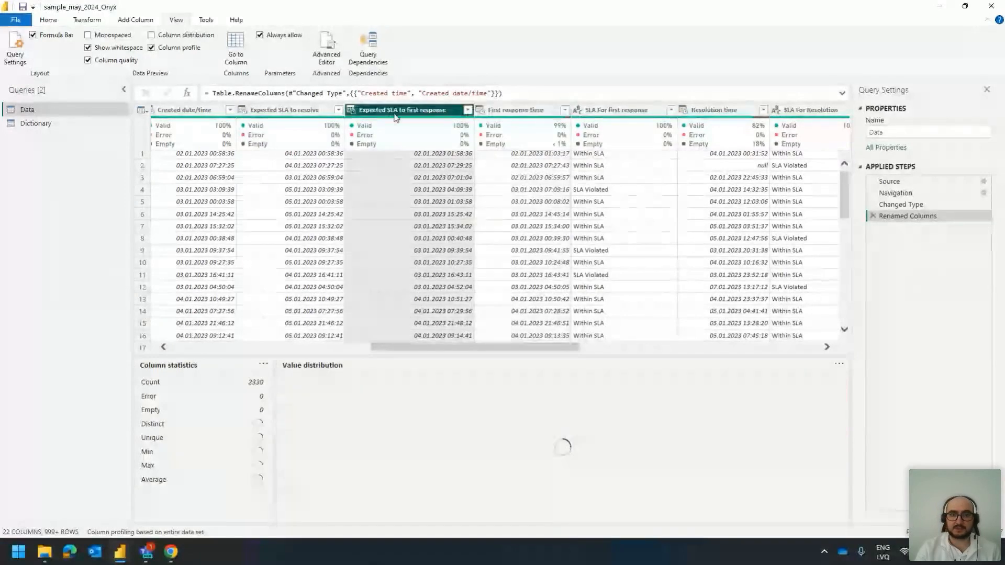
{"action": "left_click", "coordinate": [499, 111]}
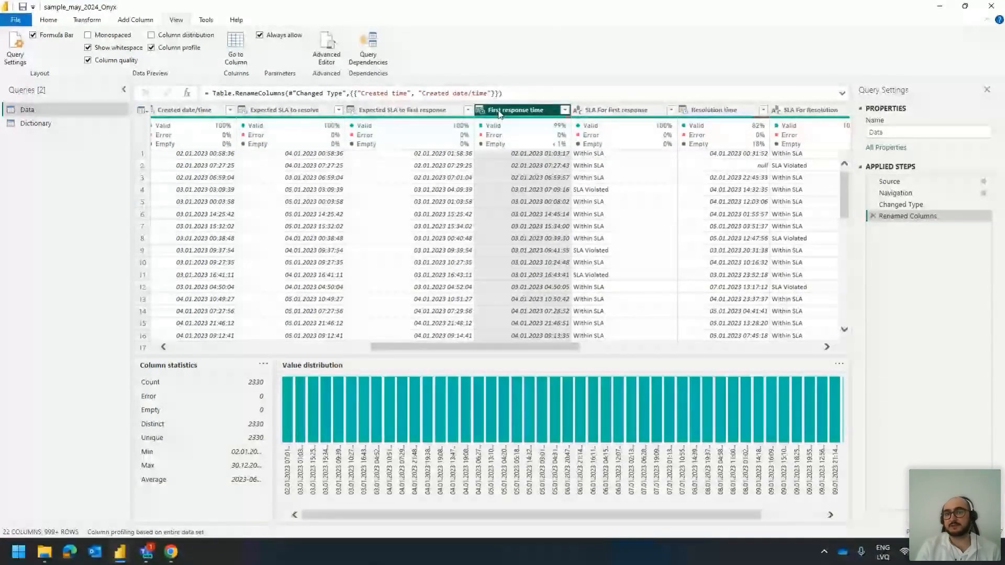
{"action": "left_click", "coordinate": [442, 166]}
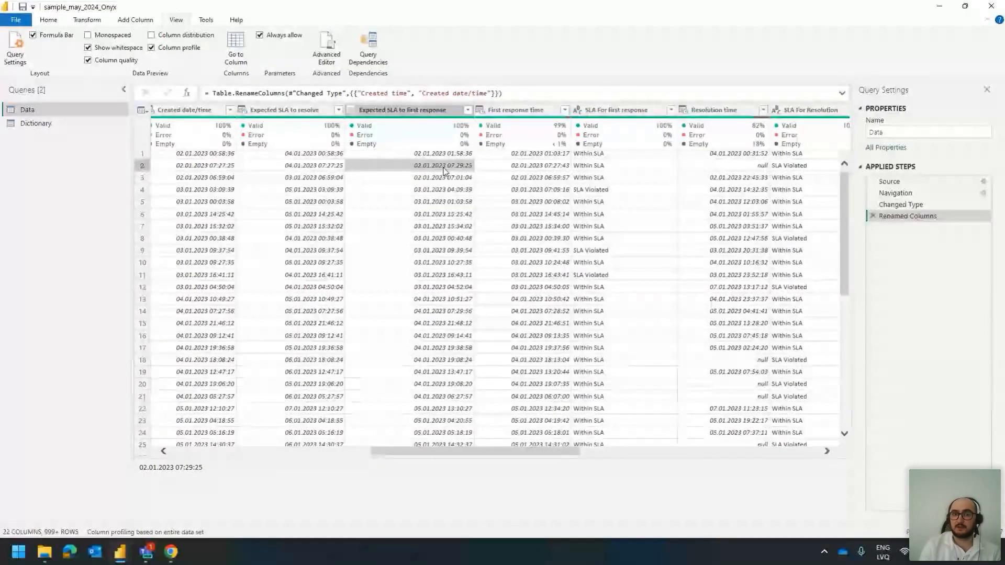
Browse the filter values of the Expected SLA to resolve column without applying a filter
{"action": "left_click", "coordinate": [338, 110]}
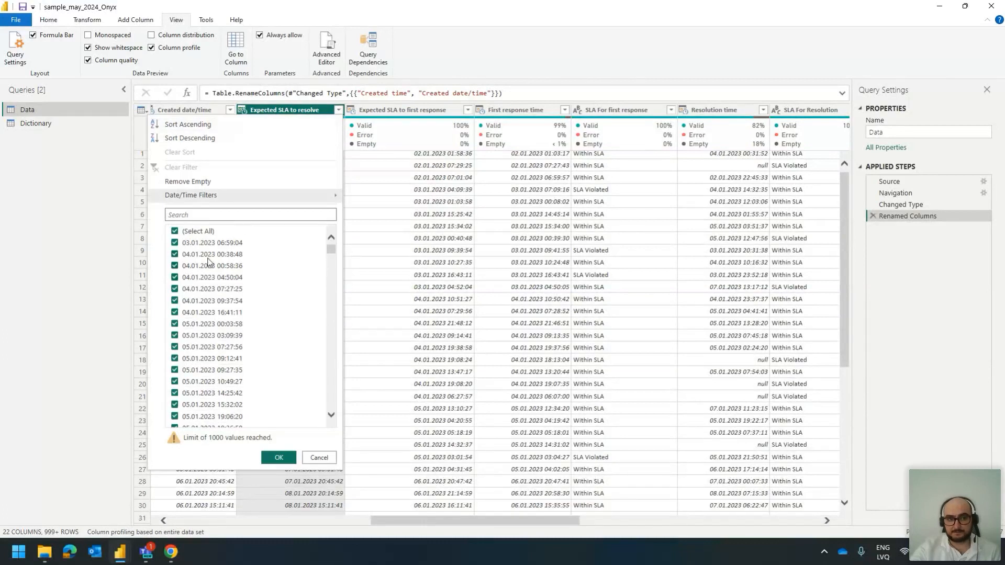
{"action": "scroll", "coordinate": [208, 260], "scroll_direction": "down", "scroll_amount": 15}
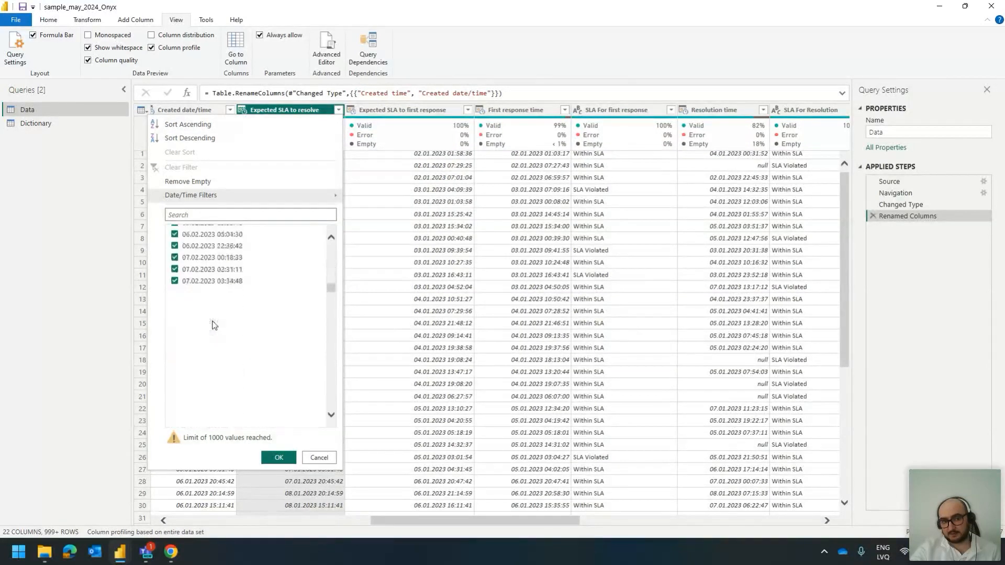
{"action": "scroll", "coordinate": [212, 325], "scroll_direction": "down", "scroll_amount": 10}
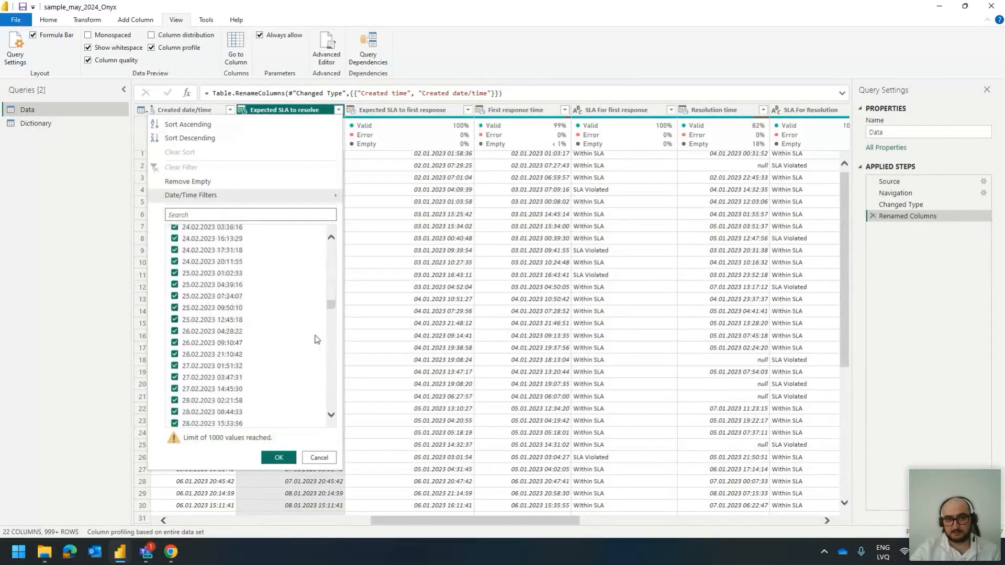
{"action": "left_click_drag", "start_coordinate": [332, 304], "coordinate": [331, 403]}
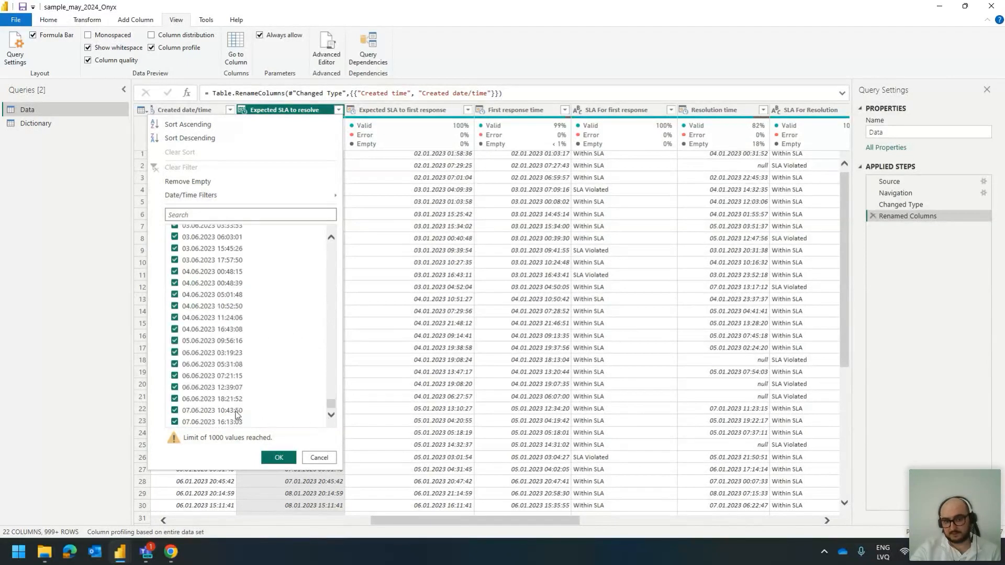
{"action": "scroll", "coordinate": [231, 352], "scroll_direction": "up", "scroll_amount": 10}
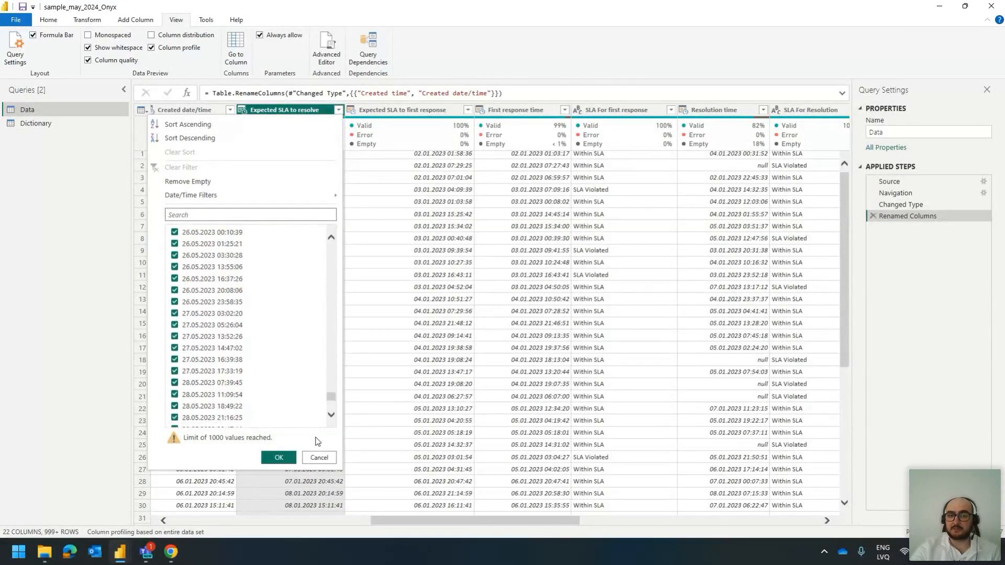
{"action": "left_click", "coordinate": [320, 457]}
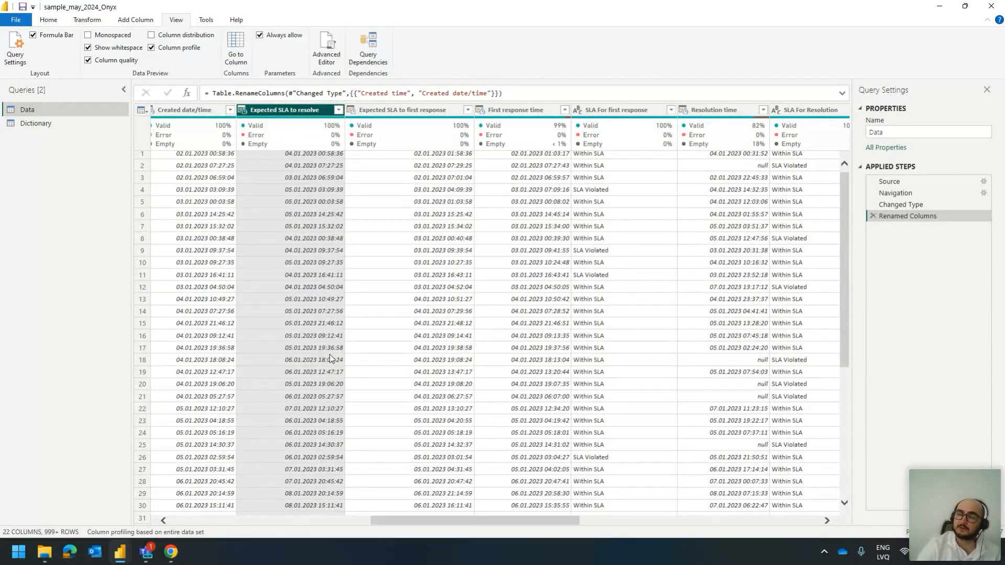
Inspect the full First response time value in row 1 and the SLA For first response value in row 2
{"action": "scroll", "coordinate": [461, 255], "scroll_direction": "up", "scroll_amount": 1}
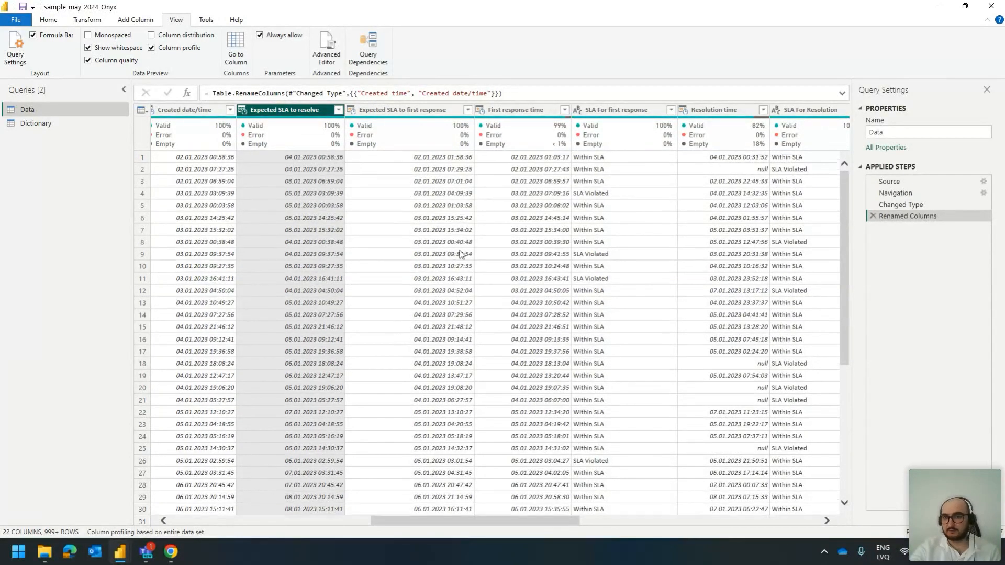
{"action": "left_click", "coordinate": [539, 158]}
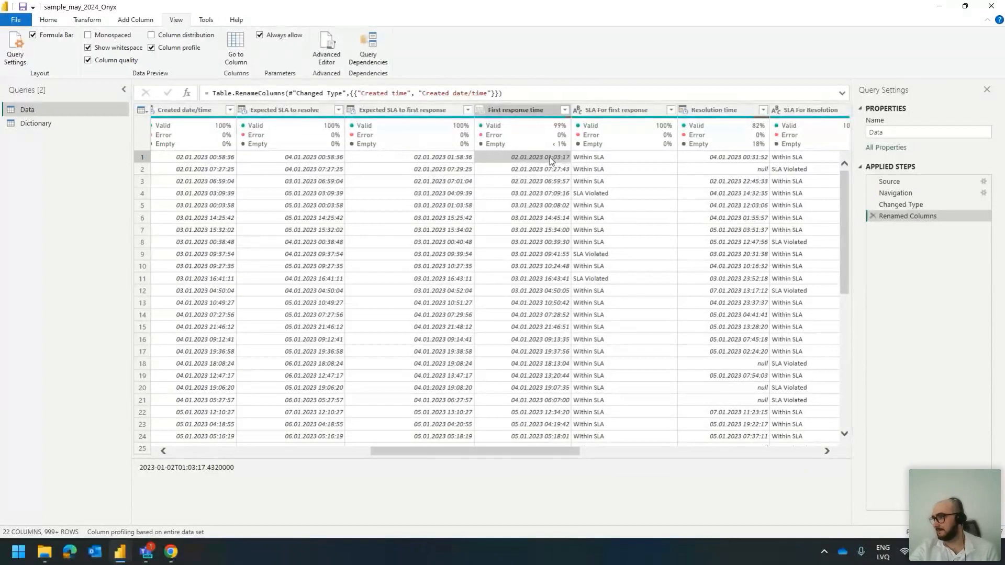
{"action": "left_click", "coordinate": [629, 172]}
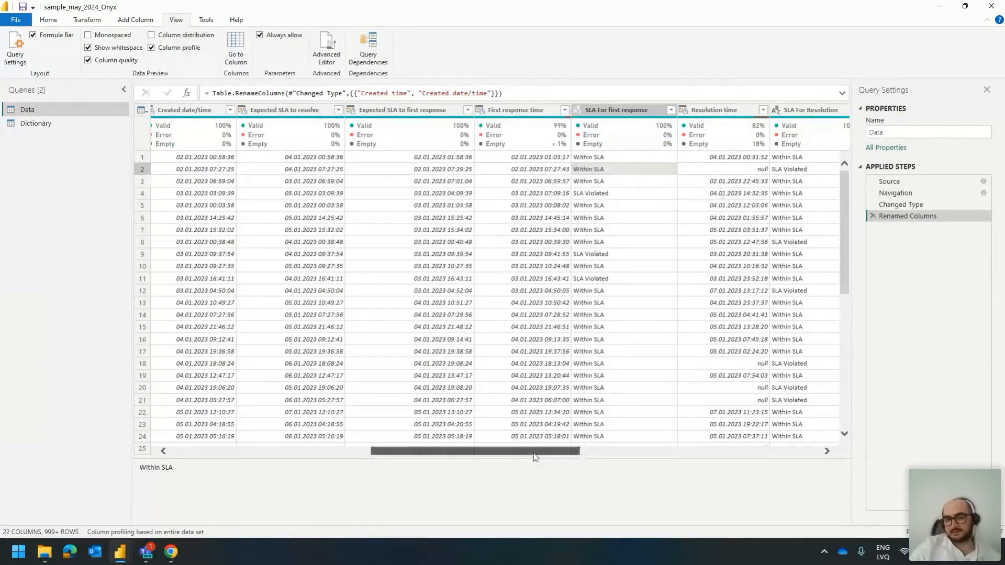
Look over the resolution and close time columns and show the column statistics for Agent interactions
{"action": "left_click_drag", "start_coordinate": [535, 457], "coordinate": [543, 456]}
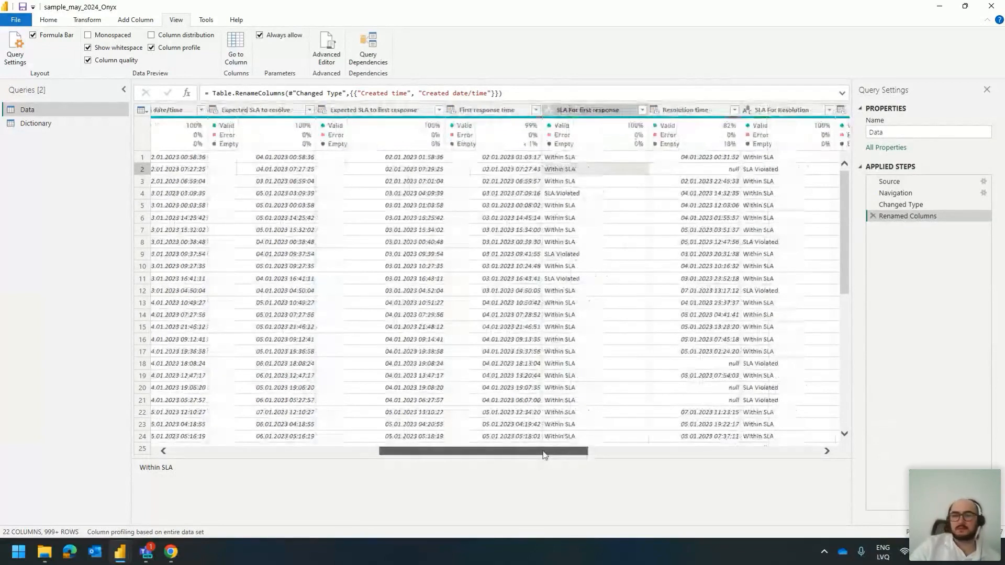
{"action": "left_click_drag", "start_coordinate": [543, 455], "coordinate": [541, 455]}
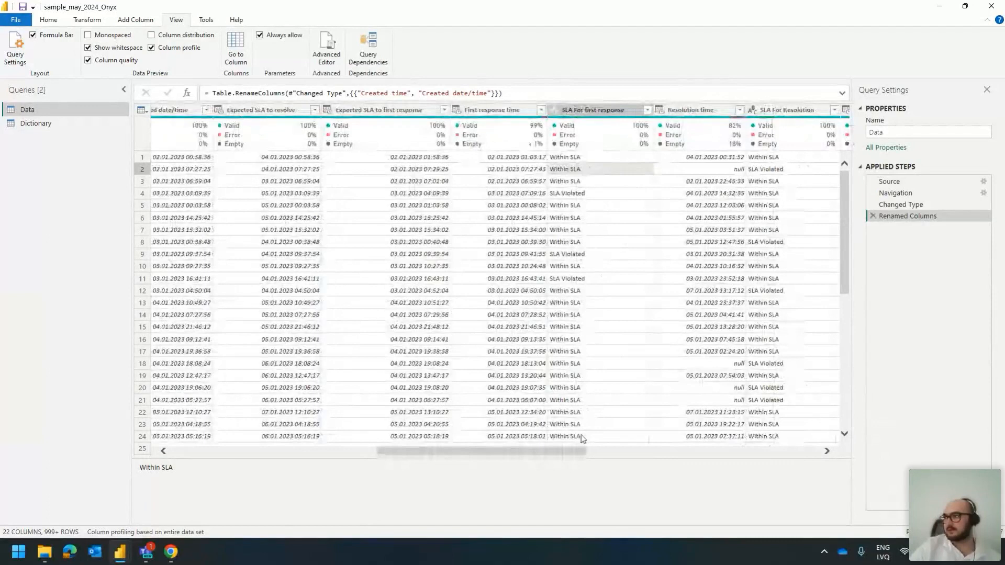
{"action": "left_click_drag", "start_coordinate": [573, 454], "coordinate": [599, 455]}
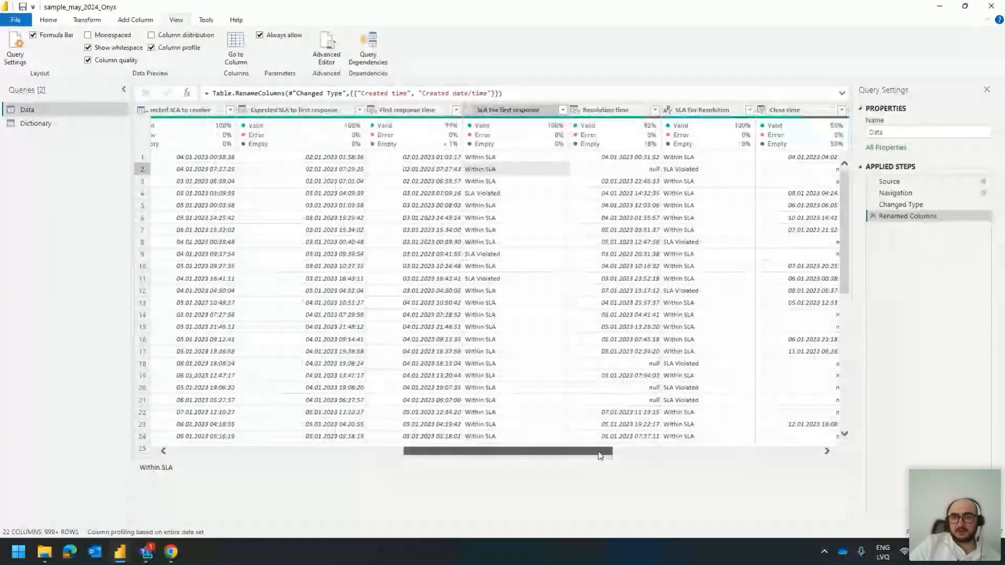
{"action": "left_click_drag", "start_coordinate": [600, 456], "coordinate": [683, 454]}
{"action": "left_click", "coordinate": [604, 126]}
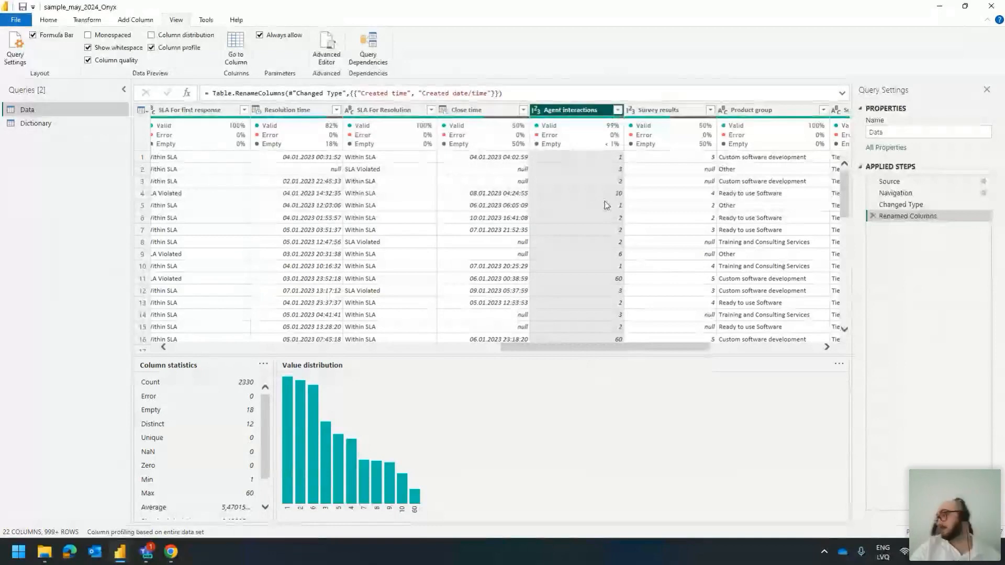
Switch to Chrome, open The Brief of the Onyx Data May 2024 challenge, and highlight the three main report questions
{"action": "left_click", "coordinate": [170, 552]}
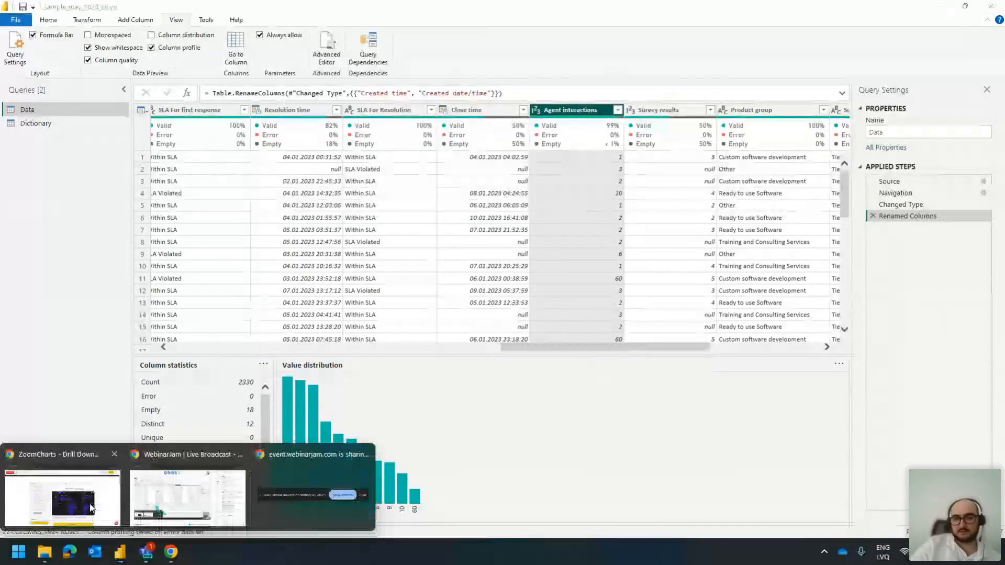
{"action": "left_click", "coordinate": [92, 507]}
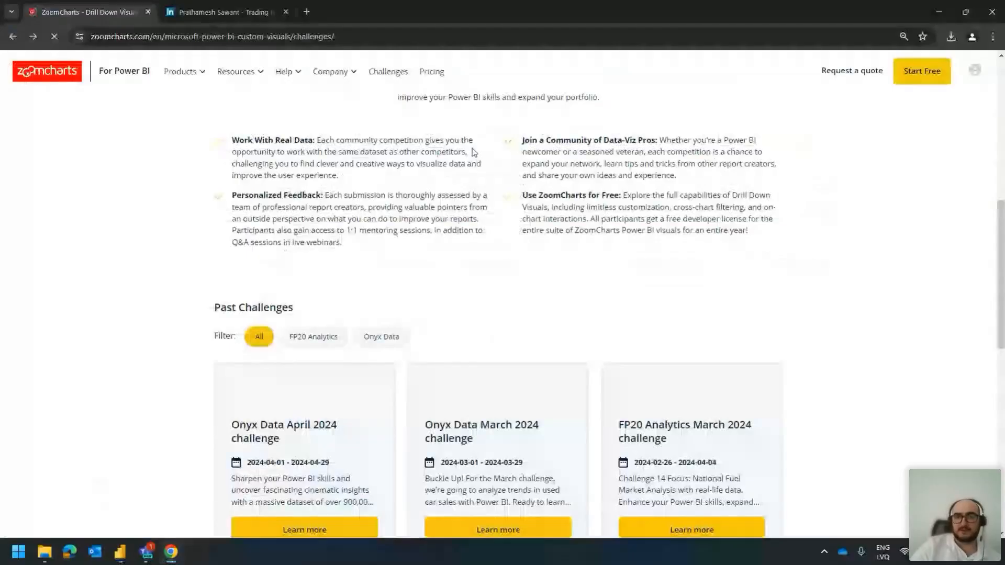
{"action": "scroll", "coordinate": [492, 168], "scroll_direction": "down", "scroll_amount": 6}
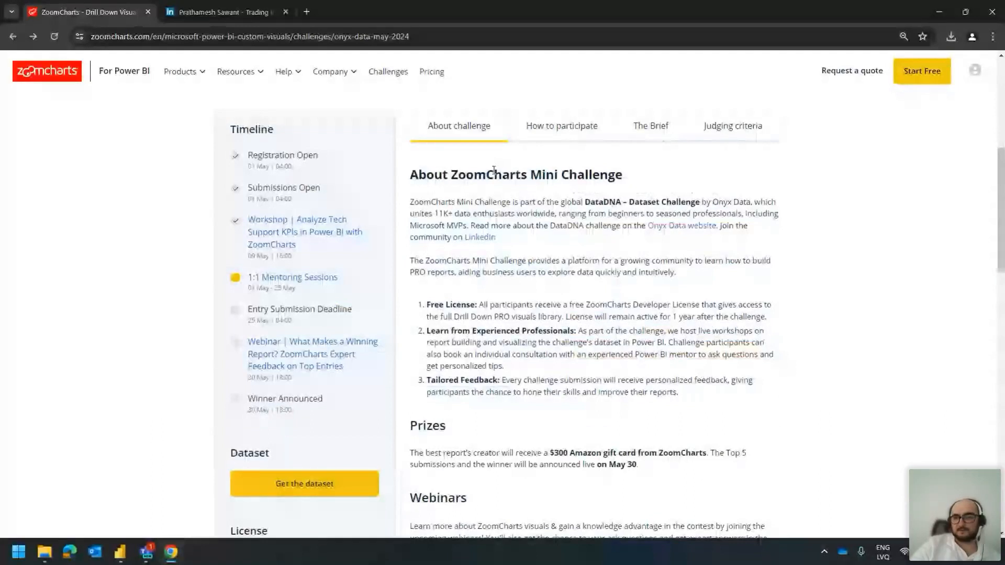
{"action": "left_click", "coordinate": [651, 125]}
{"action": "left_click_drag", "start_coordinate": [425, 325], "coordinate": [718, 356]}
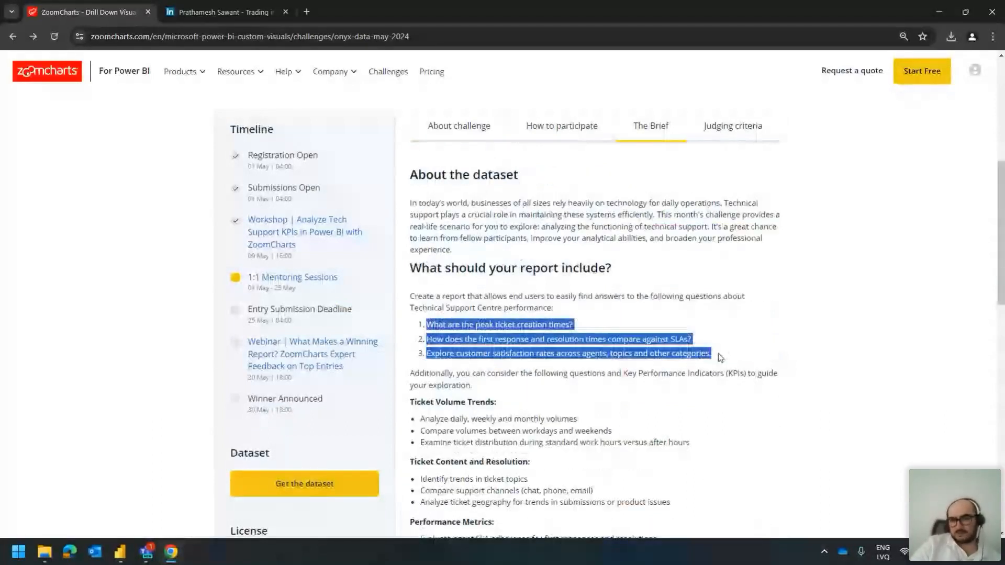
{"action": "left_click", "coordinate": [719, 356]}
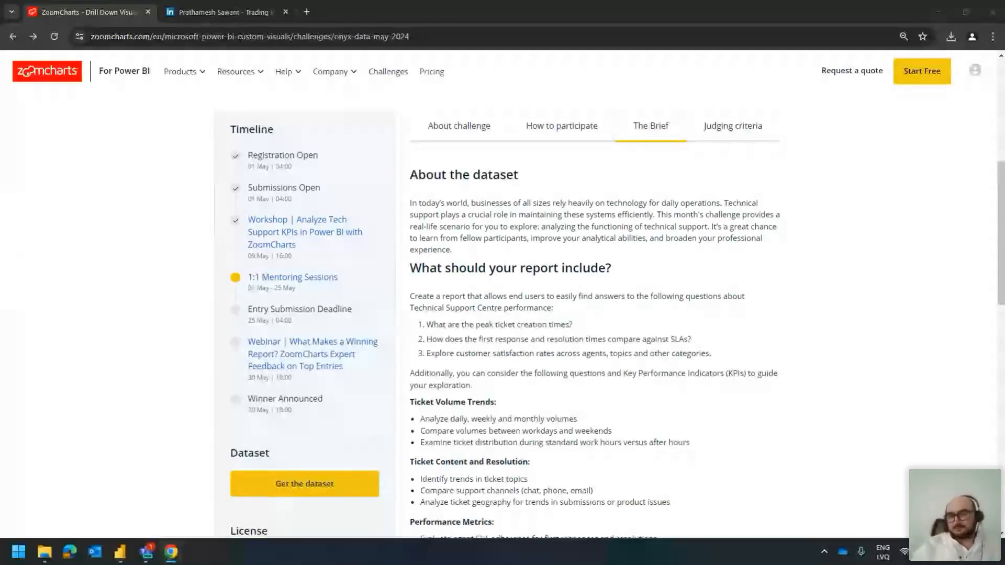
Return to the Power Query Editor, show the column statistics for Survey results, and look over the neighbouring columns
{"action": "key", "text": "alt+Tab"}
{"action": "left_click", "coordinate": [659, 110]}
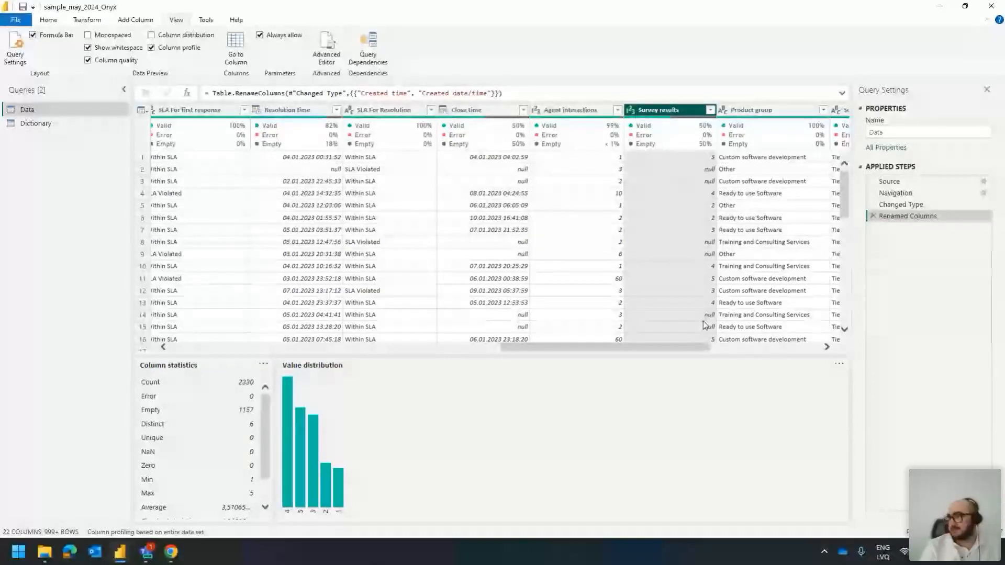
{"action": "scroll", "coordinate": [704, 324], "scroll_direction": "right", "scroll_amount": 3}
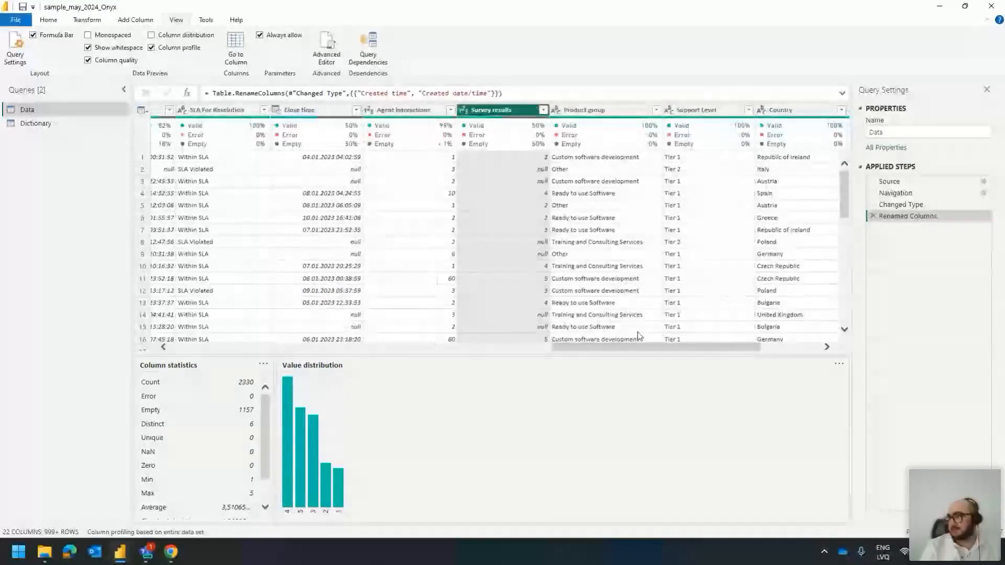
{"action": "scroll", "coordinate": [637, 332], "scroll_direction": "right", "scroll_amount": 1}
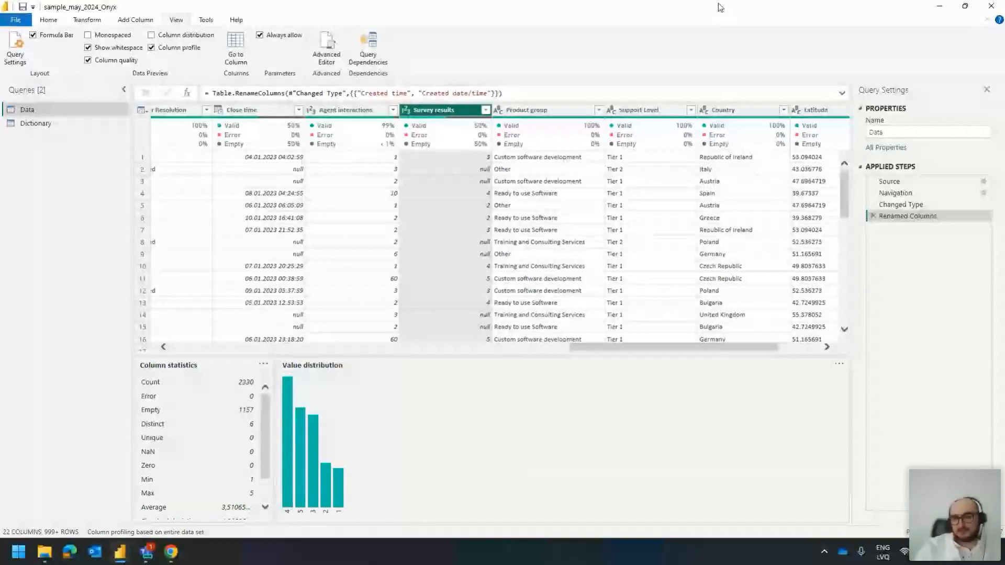
{"action": "scroll", "coordinate": [624, 354], "scroll_direction": "left", "scroll_amount": 1}
{"action": "left_click_drag", "start_coordinate": [624, 353], "coordinate": [546, 358]}
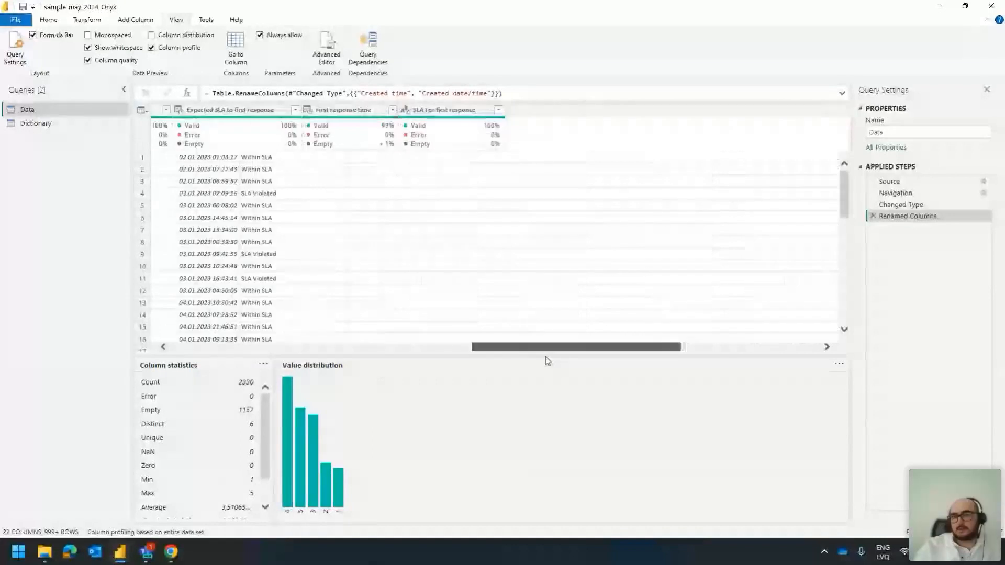
{"action": "left_click_drag", "start_coordinate": [545, 357], "coordinate": [694, 346]}
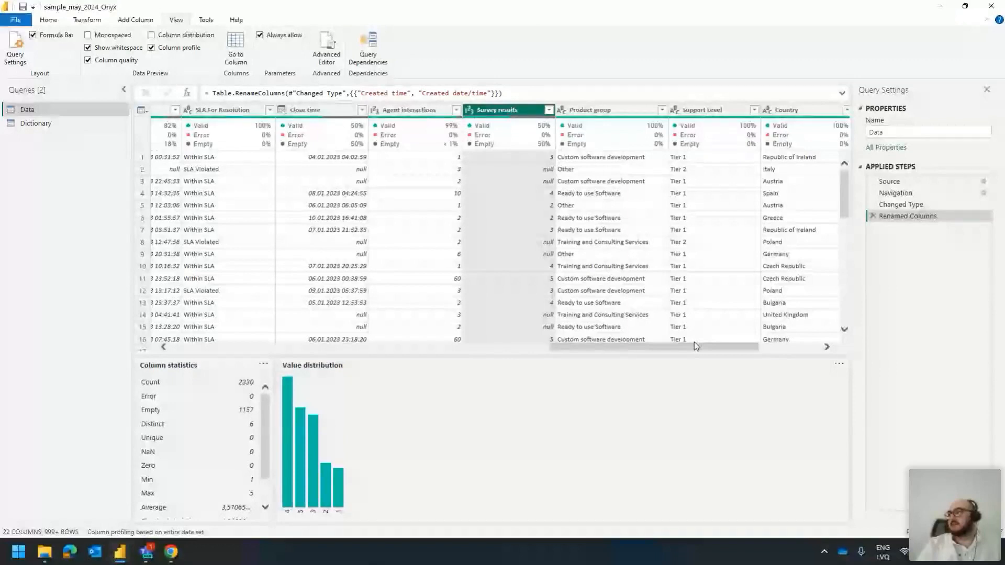
Inspect the Country value in row 2 and view the Latitude and Longitude columns beside it
{"action": "left_click", "coordinate": [785, 169]}
{"action": "left_click_drag", "start_coordinate": [712, 451], "coordinate": [714, 451]}
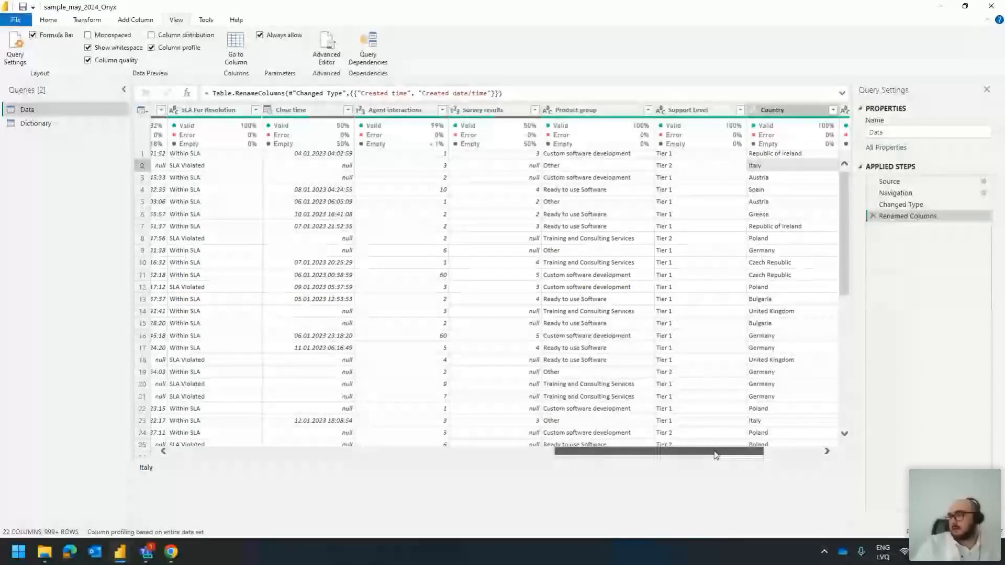
{"action": "left_click_drag", "start_coordinate": [716, 455], "coordinate": [773, 455]}
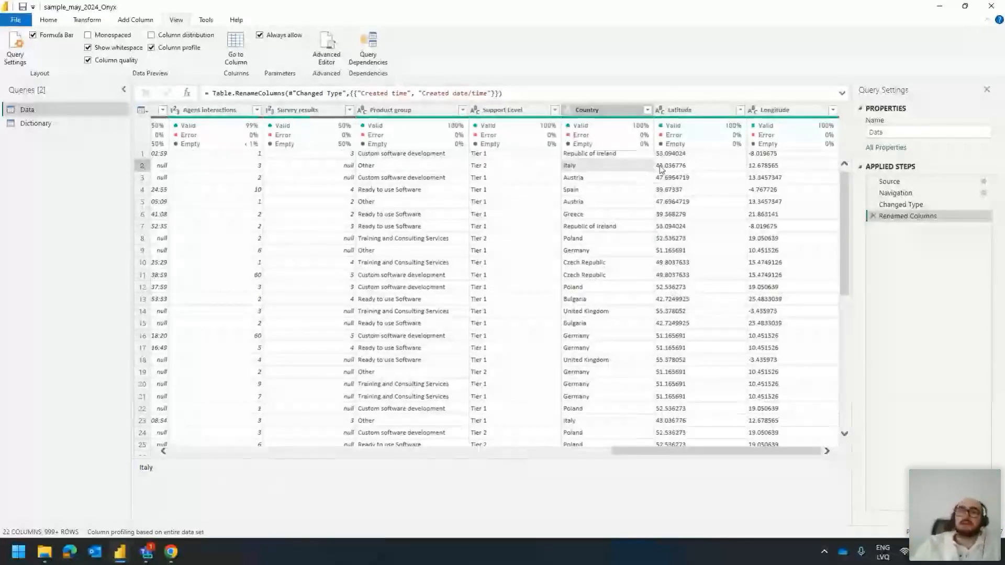
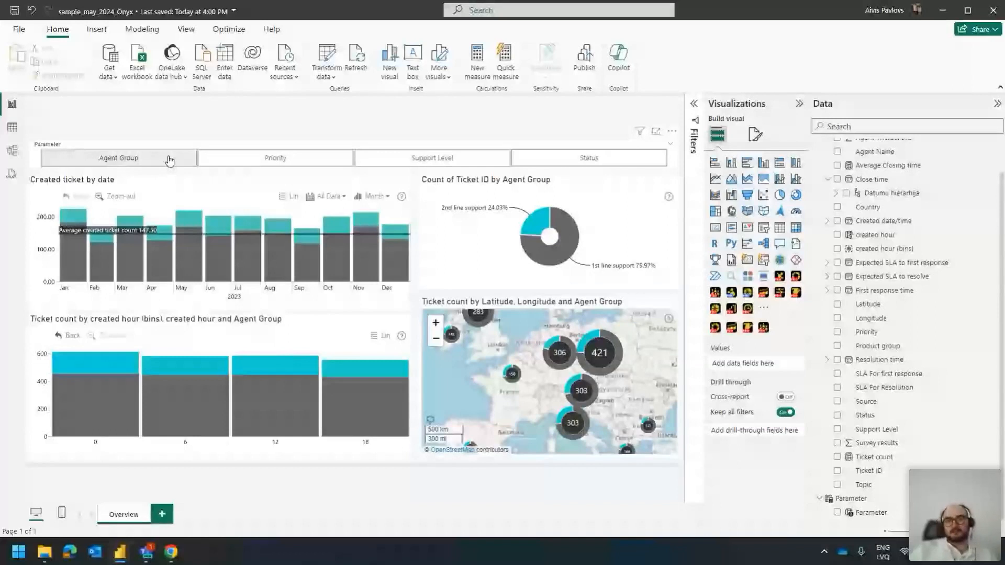
Compare the report visuals split by Agent Group and by Status using the Parameter slicer, ending on Agent Group
{"action": "left_click", "coordinate": [169, 160]}
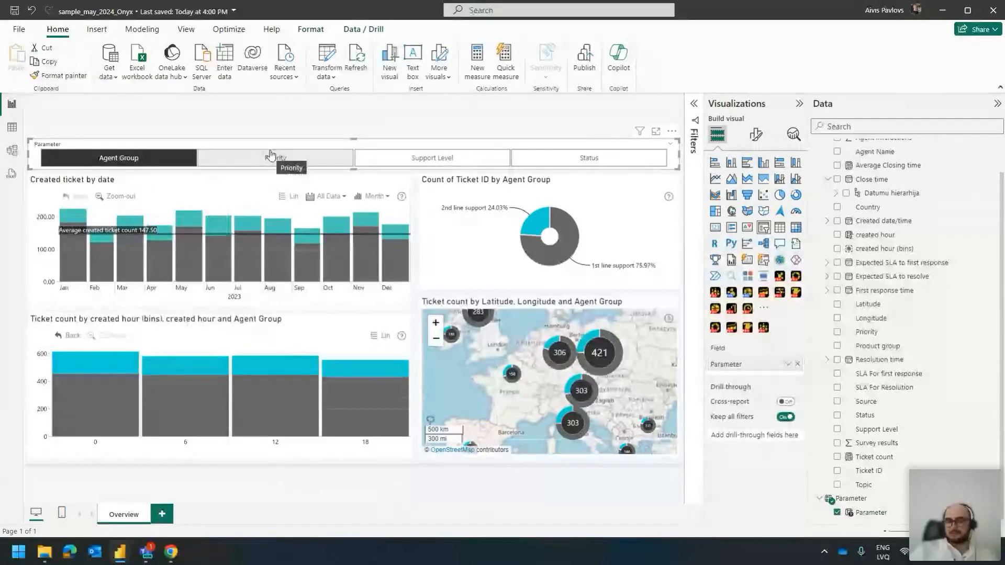
{"action": "left_click", "coordinate": [625, 159]}
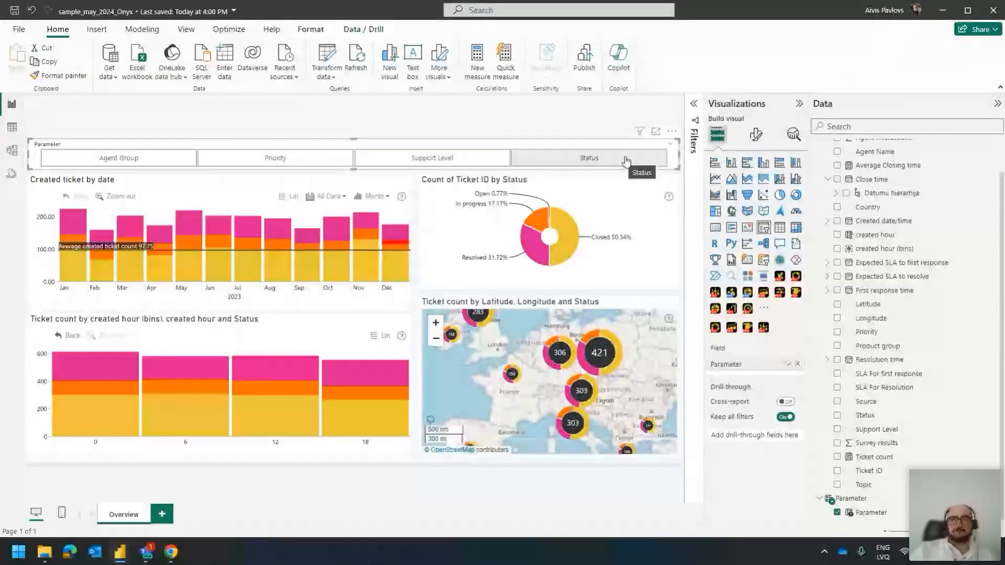
{"action": "left_click", "coordinate": [111, 158]}
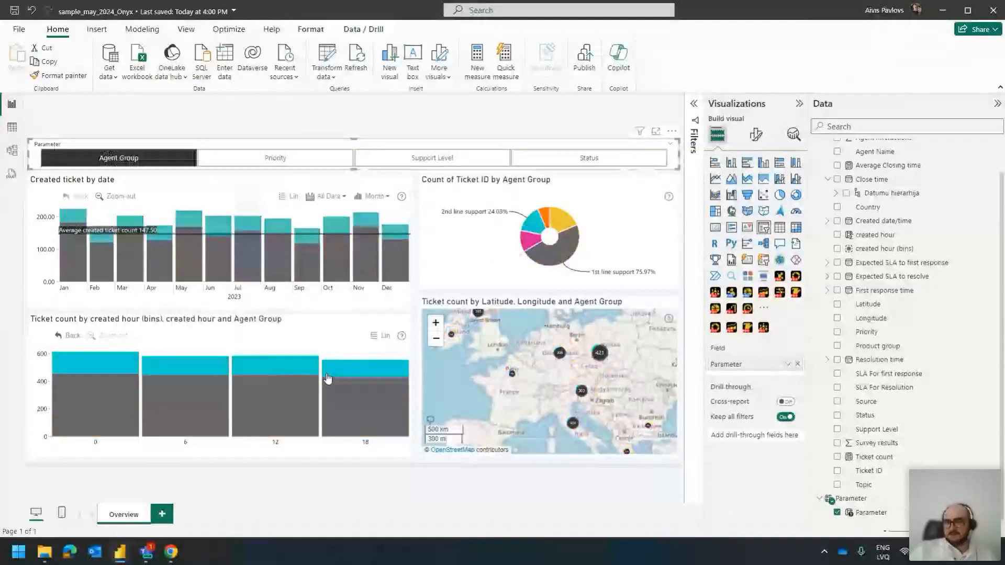
{"action": "left_click", "coordinate": [61, 107]}
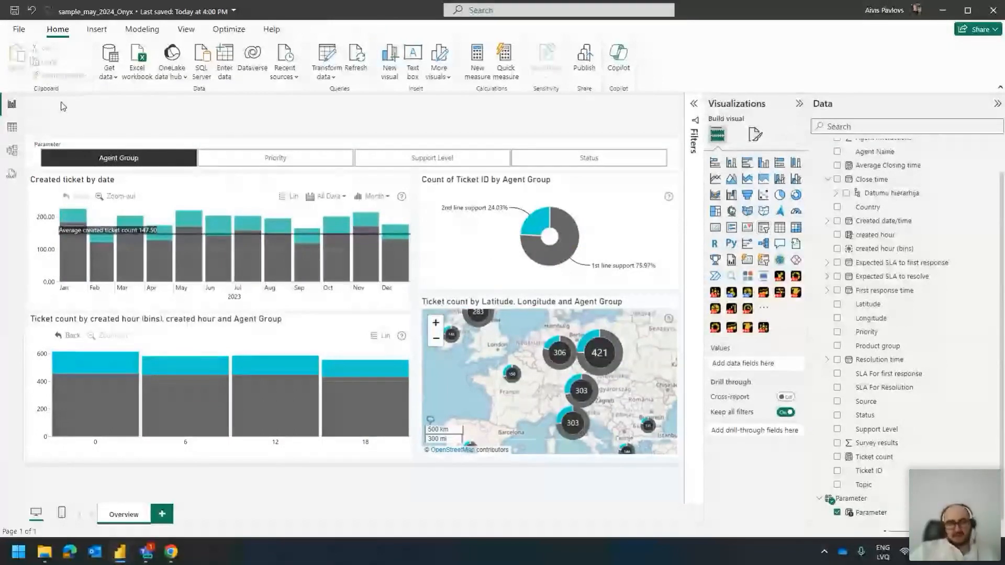
{"action": "left_click_drag", "start_coordinate": [70, 107], "coordinate": [354, 107]}
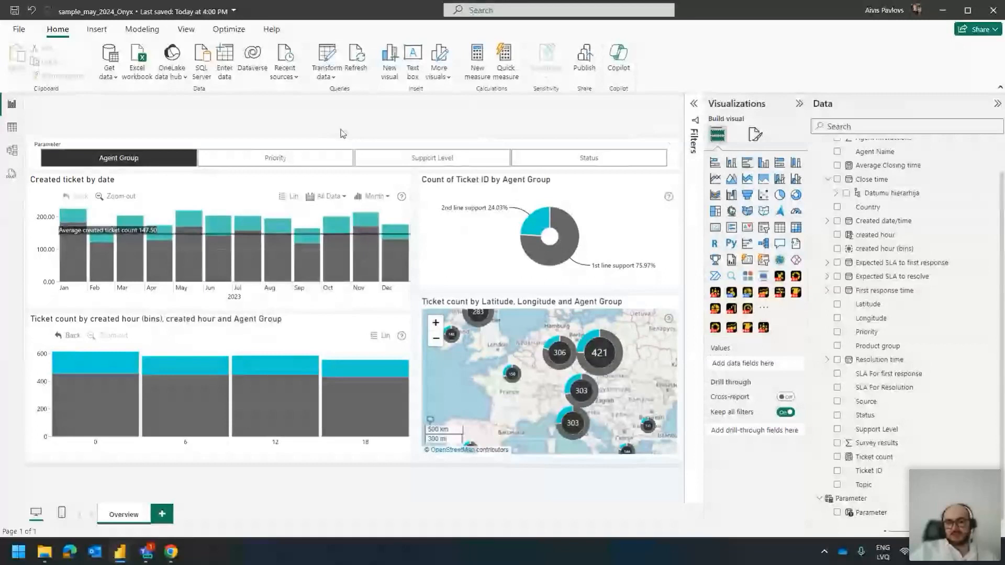
Split the report visuals by Status with the Parameter slicer and view the ticket donut chart
{"action": "left_click", "coordinate": [589, 158]}
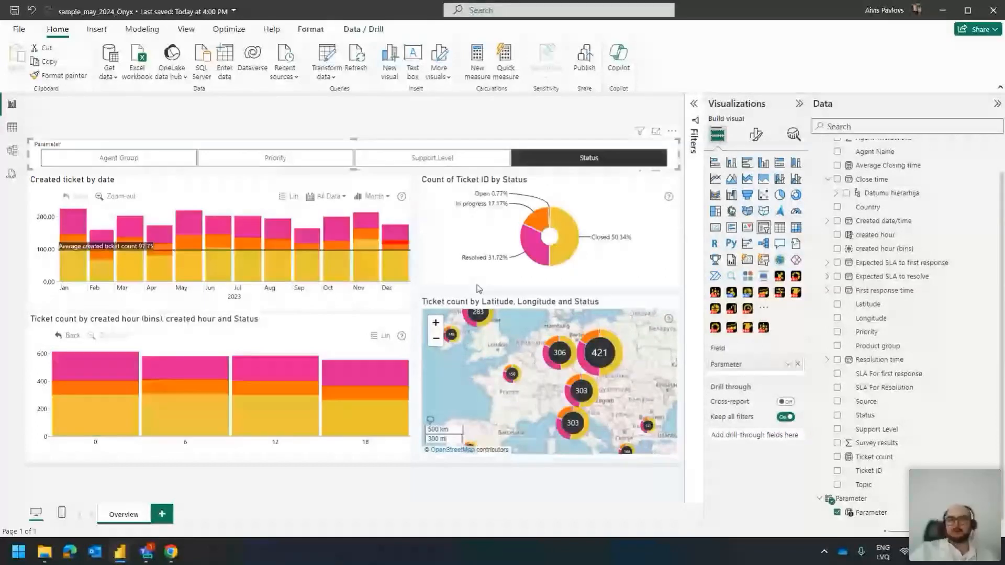
{"action": "left_click", "coordinate": [531, 219]}
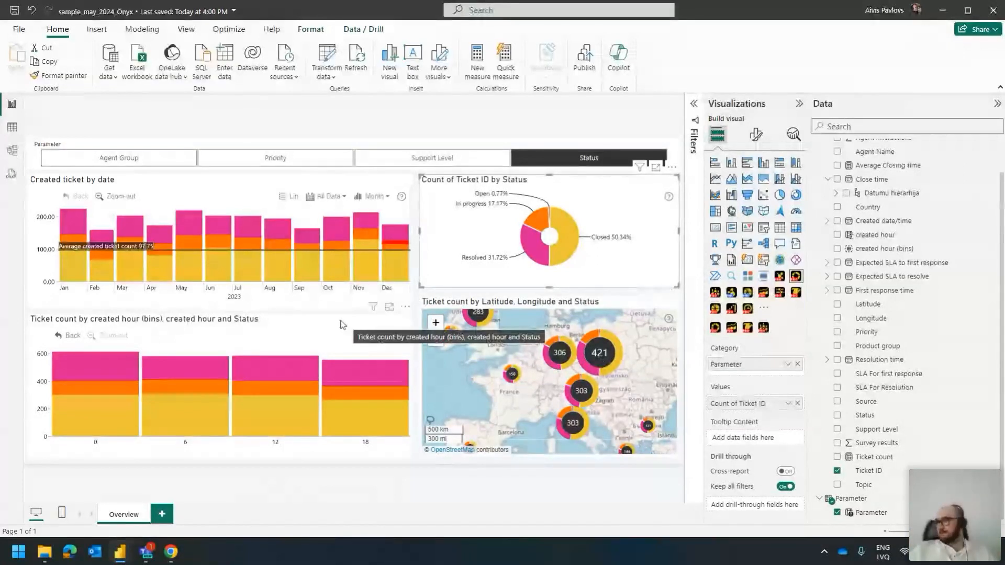
{"action": "left_click", "coordinate": [303, 483]}
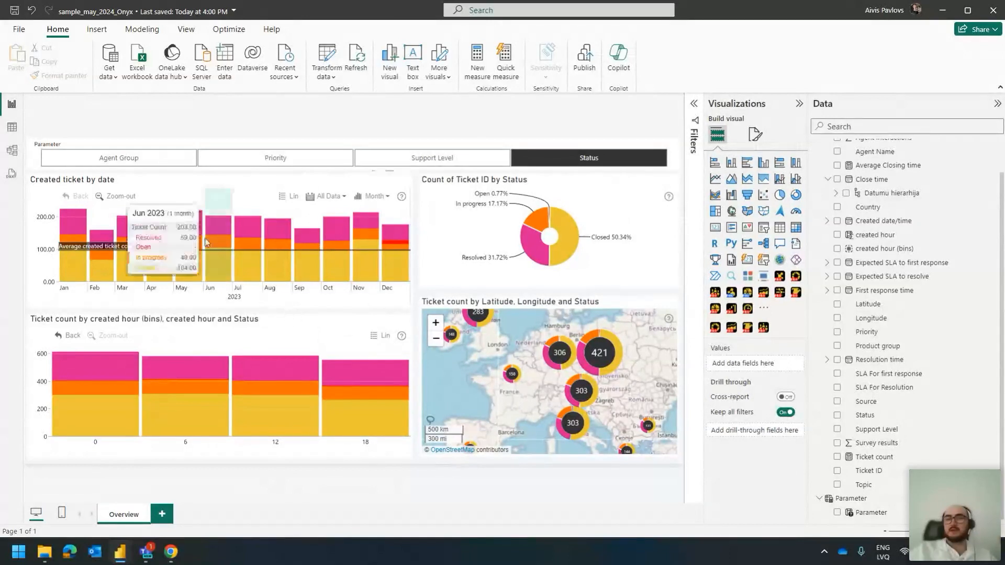
Filter the report to July through September 2023 by selecting those months in the Created ticket by date chart
{"action": "left_click", "coordinate": [167, 186]}
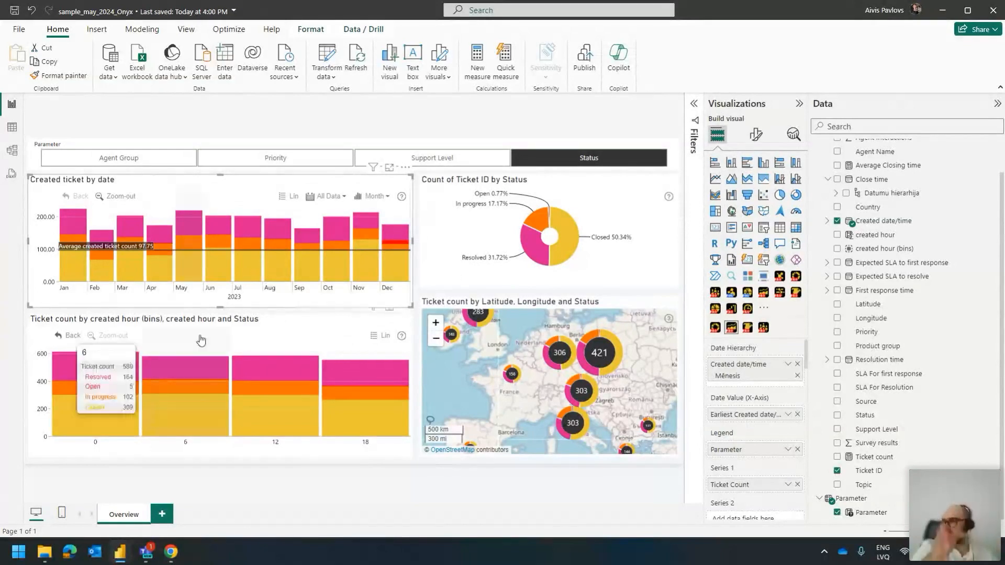
{"action": "left_click", "coordinate": [277, 316]}
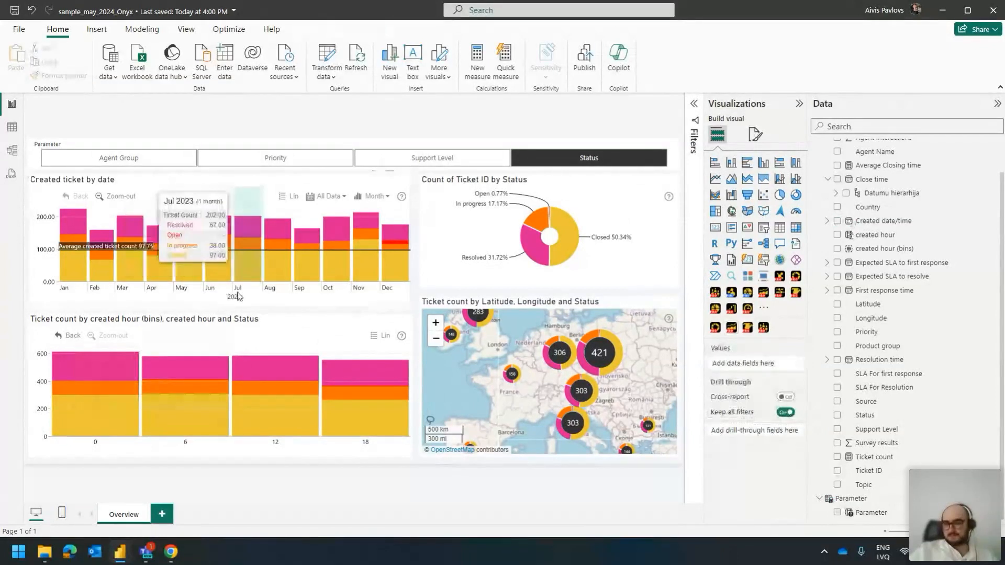
{"action": "left_click_drag", "start_coordinate": [238, 296], "coordinate": [319, 298]}
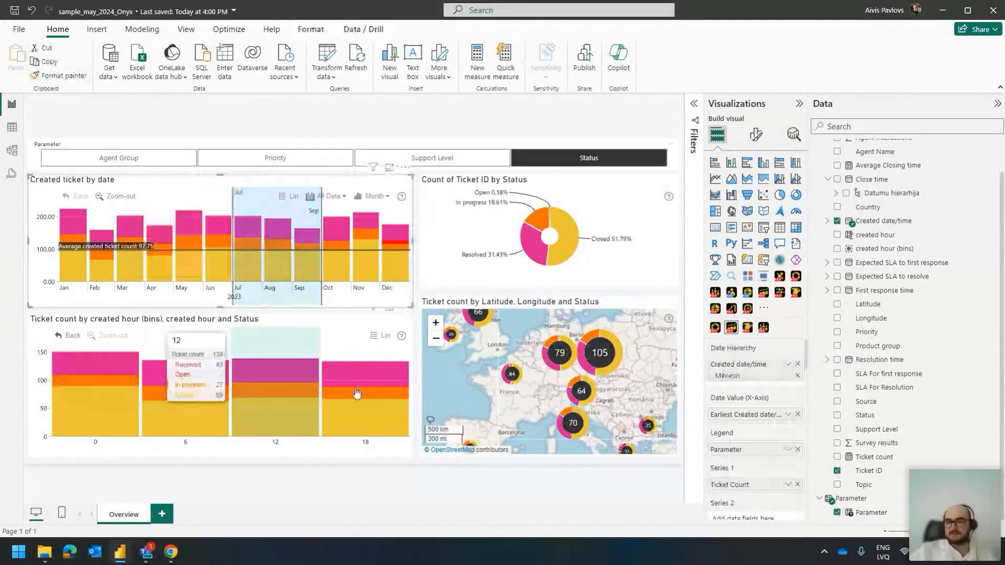
Remove created hour (bins) from the hourly ticket chart's Category and inspect the HOUR formula of the created hour column
{"action": "left_click", "coordinate": [255, 320]}
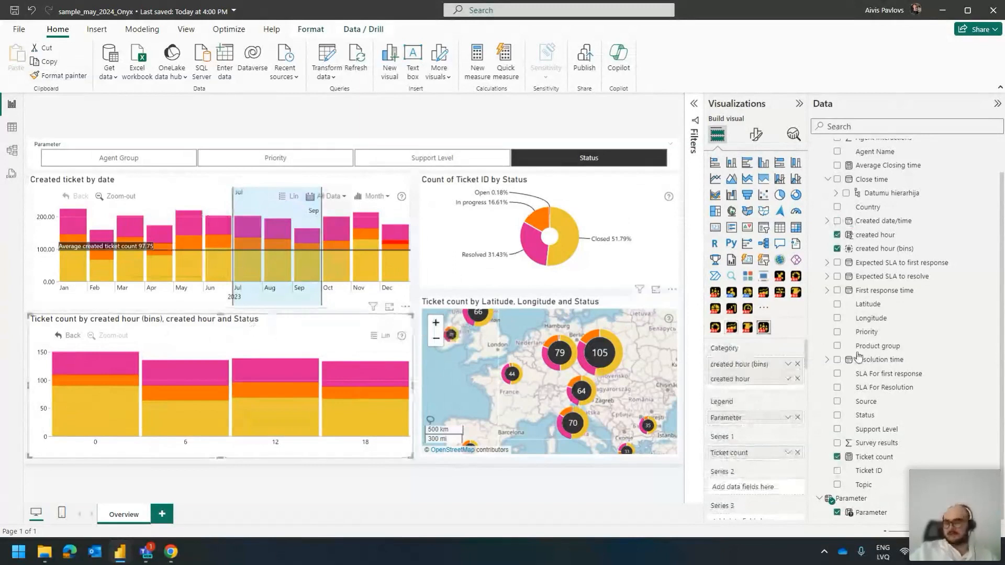
{"action": "left_click", "coordinate": [798, 364]}
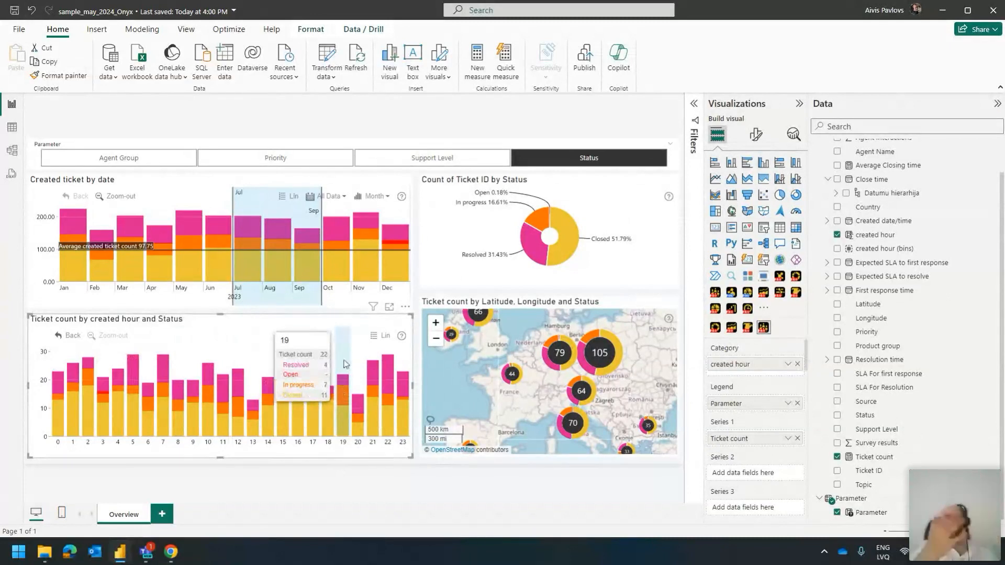
{"action": "left_click", "coordinate": [890, 237]}
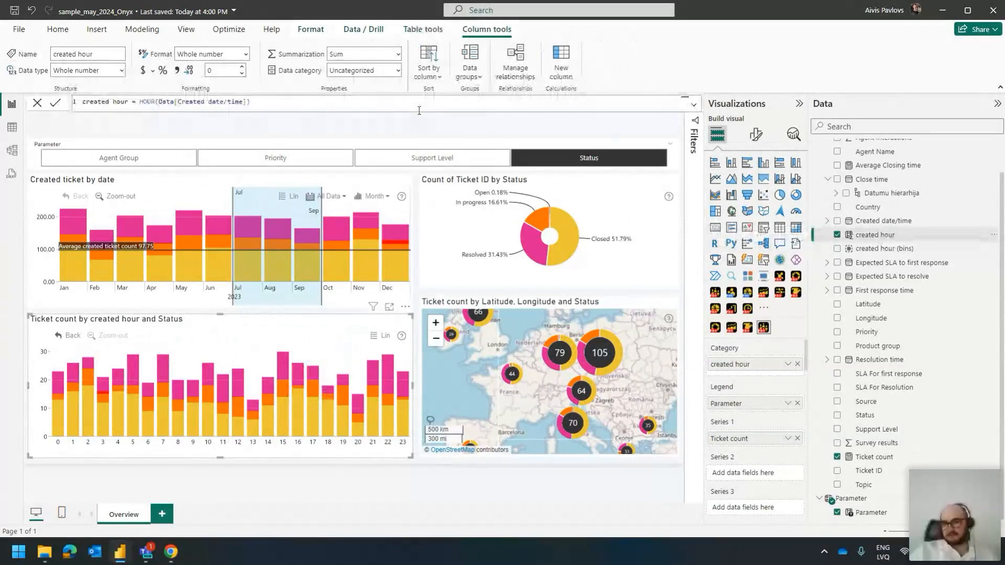
{"action": "scroll", "coordinate": [419, 111], "scroll_direction": "up", "scroll_amount": 5}
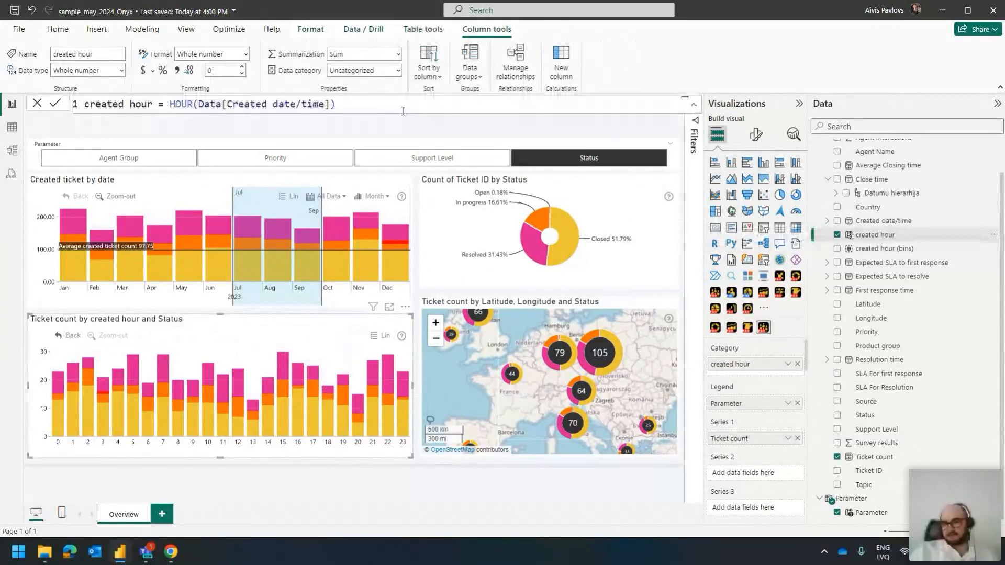
{"action": "left_click_drag", "start_coordinate": [402, 111], "coordinate": [169, 104]}
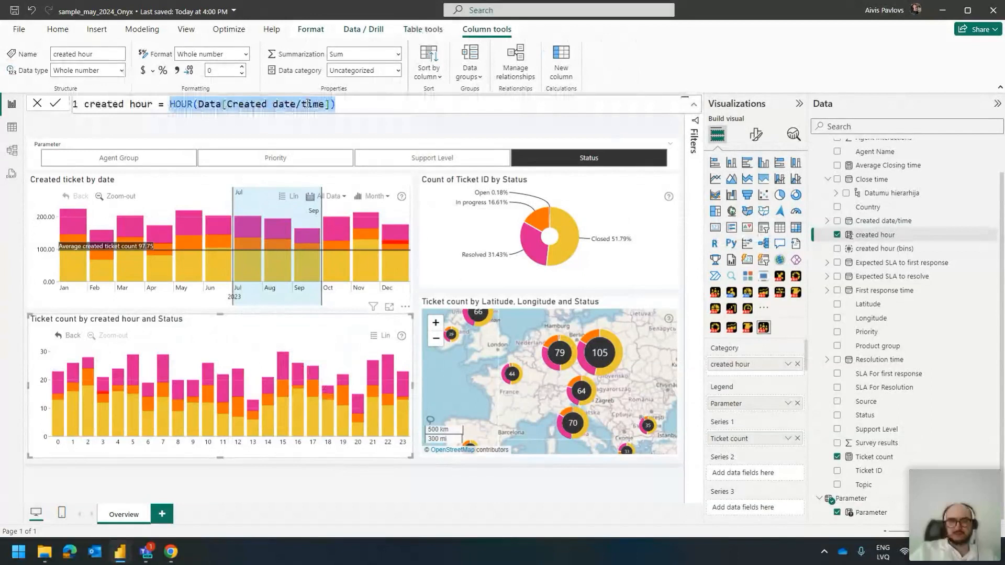
{"action": "left_click", "coordinate": [349, 106]}
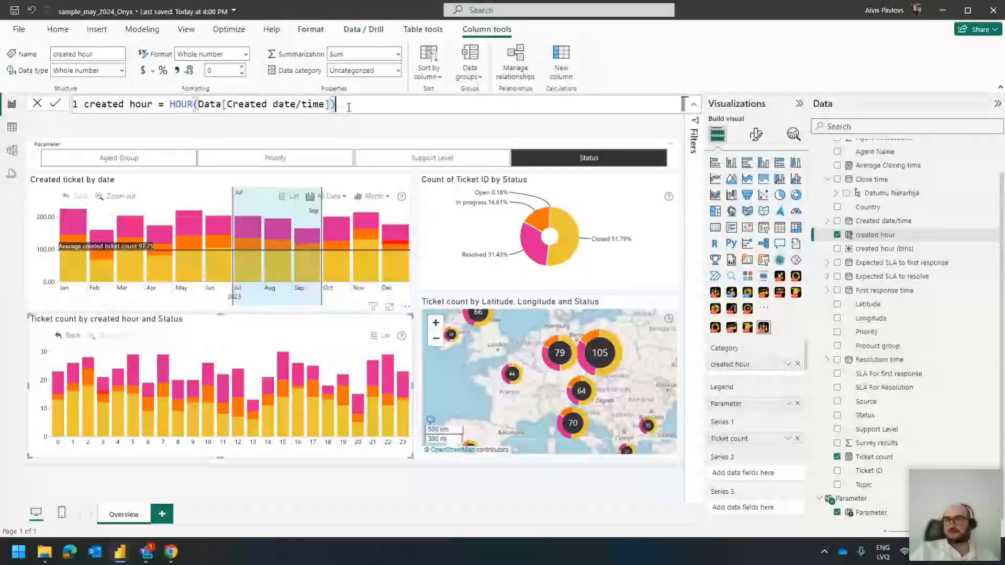
Try setting up a new group on the created hour column, comparing the List and Bin types and entering a bin size of 6
{"action": "right_click", "coordinate": [874, 237]}
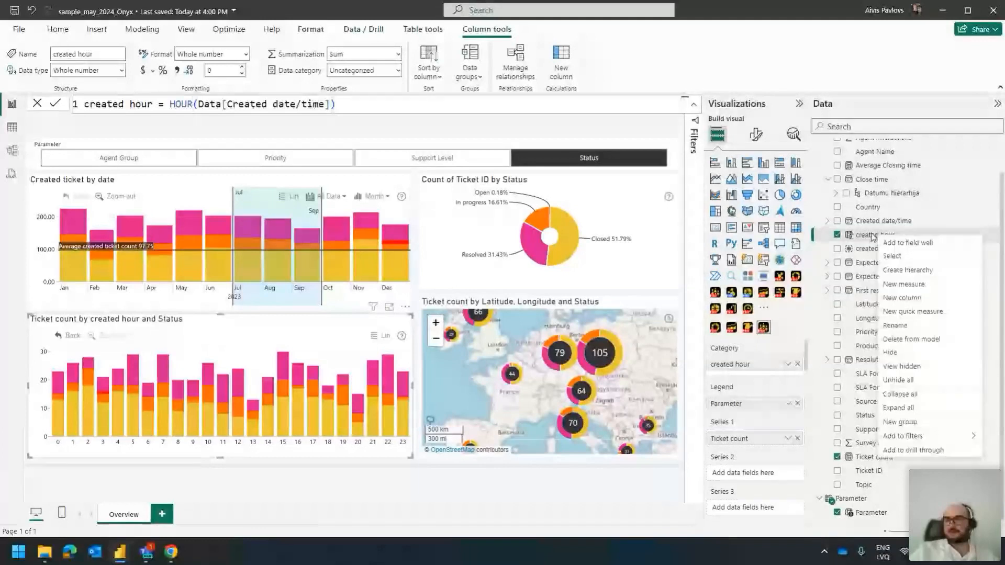
{"action": "left_click", "coordinate": [917, 424]}
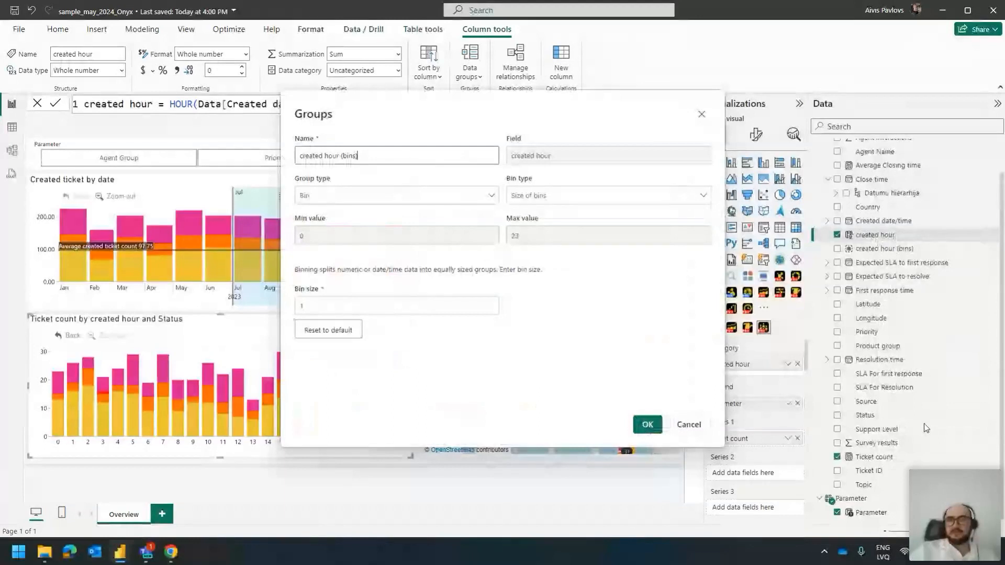
{"action": "left_click", "coordinate": [332, 196]}
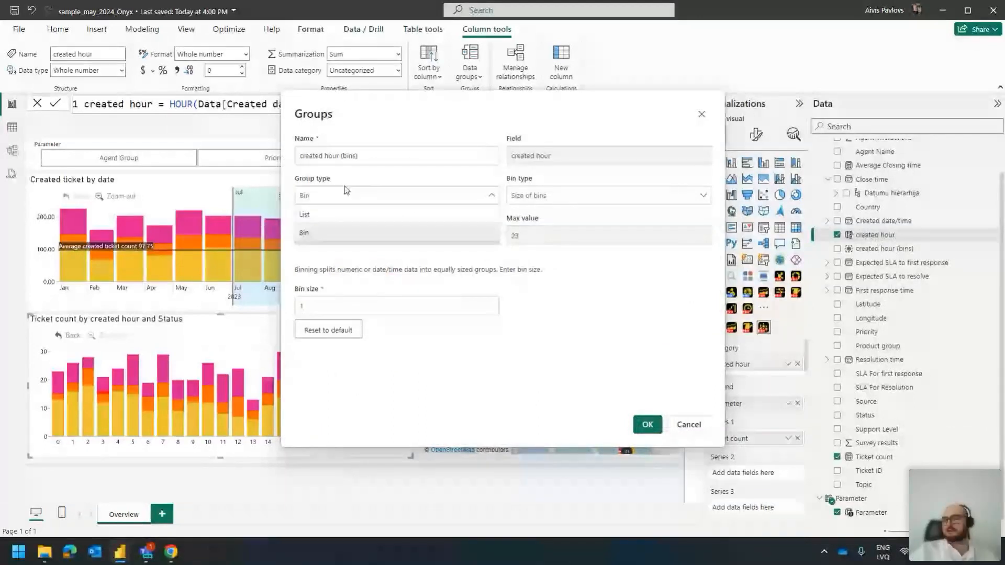
{"action": "left_click", "coordinate": [331, 216]}
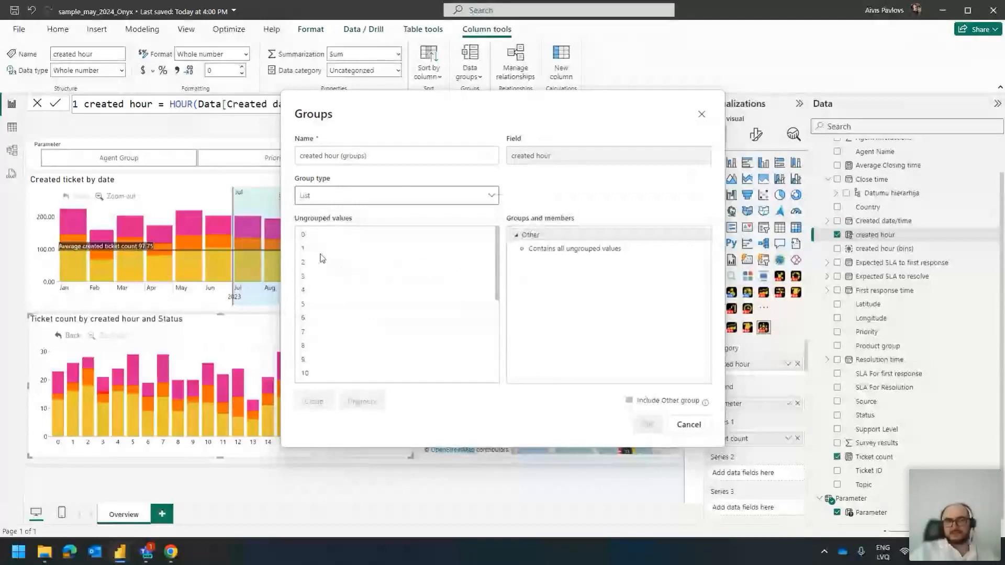
{"action": "left_click", "coordinate": [316, 195]}
{"action": "left_click", "coordinate": [303, 236]}
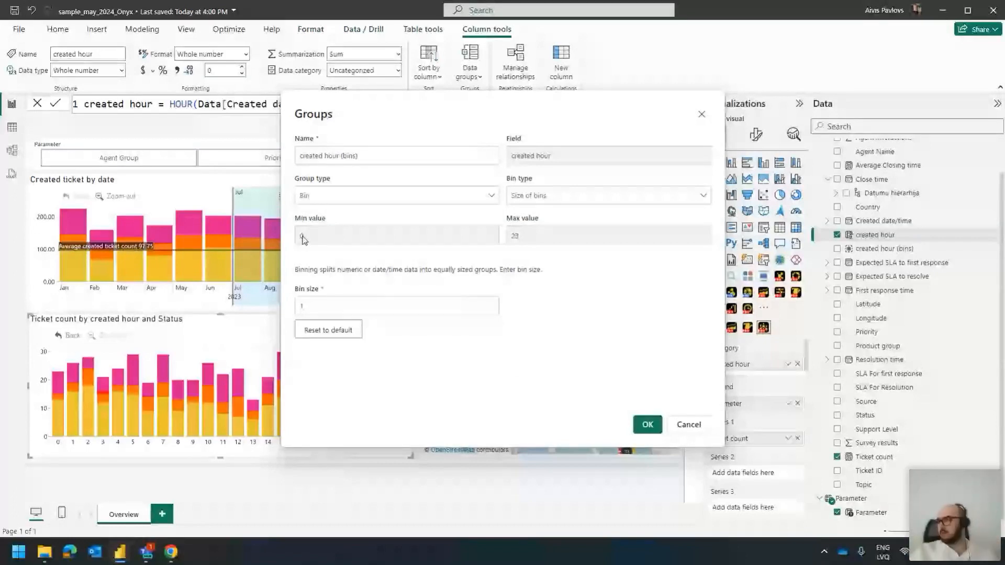
{"action": "left_click_drag", "start_coordinate": [310, 306], "coordinate": [249, 305]}
{"action": "type", "text": "6"}
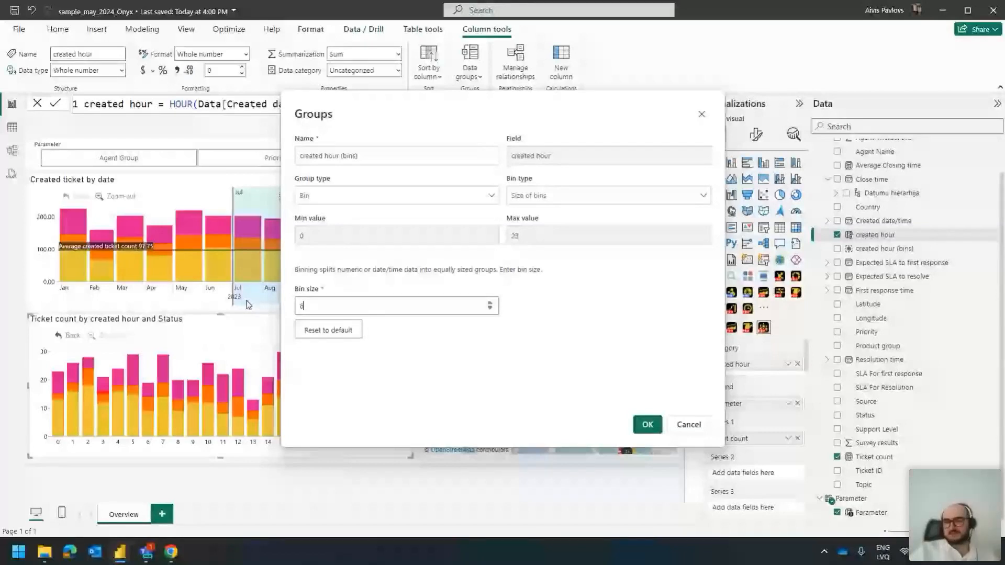
{"action": "key", "text": "Return"}
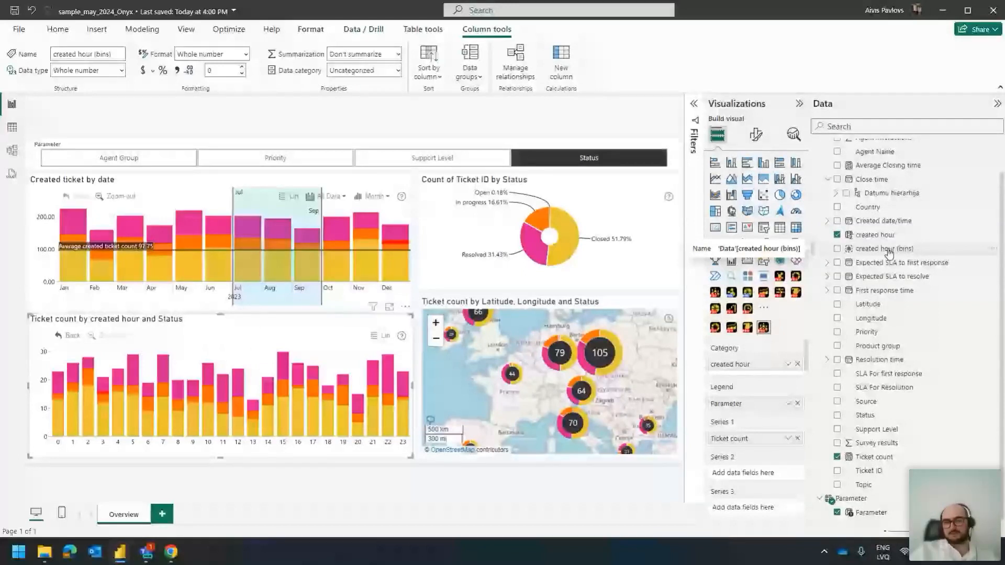
Add created hour (bins) back to the hourly ticket chart's Category and drill down into the 0 bin
{"action": "left_click", "coordinate": [889, 251]}
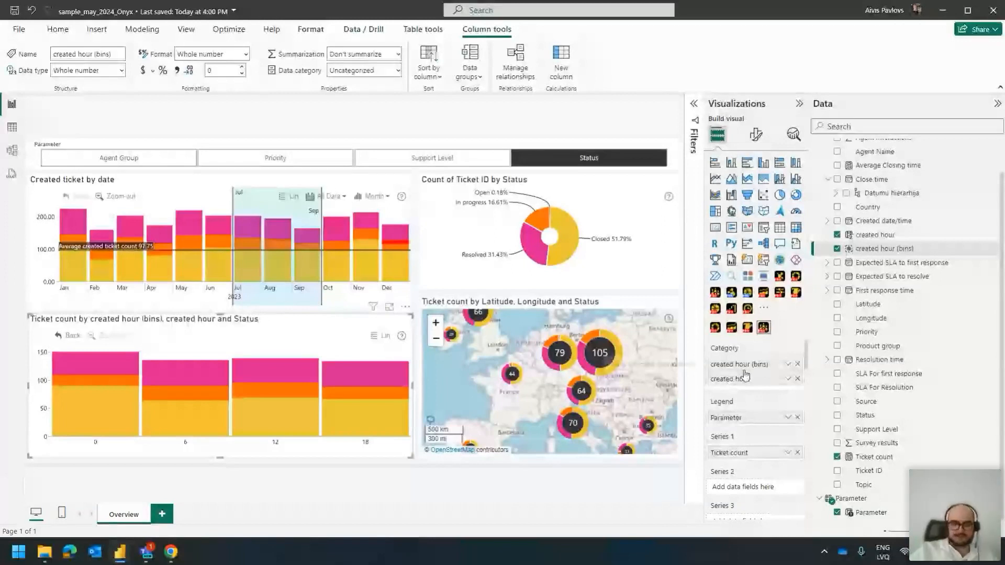
{"action": "left_click", "coordinate": [97, 400]}
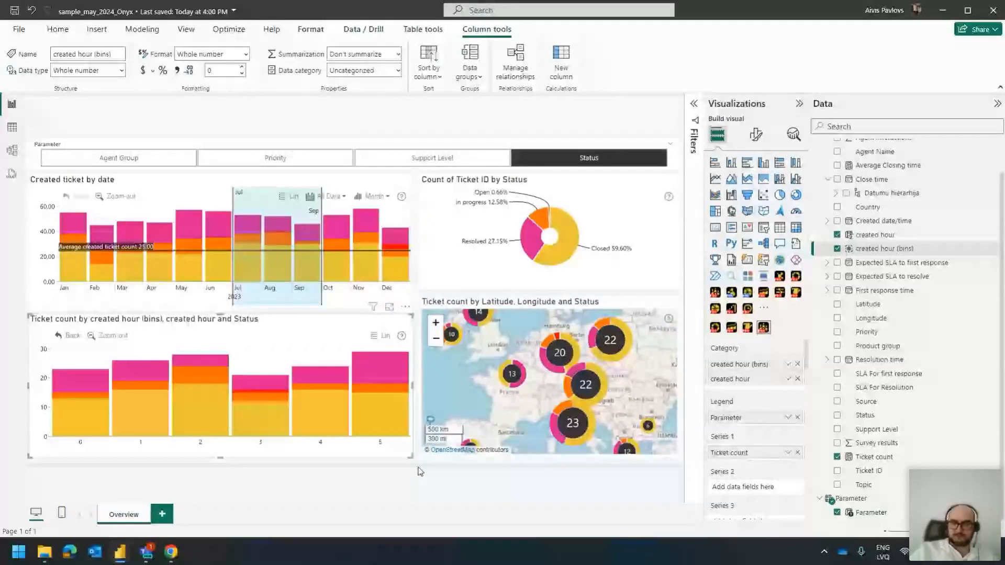
Filter the report to hour 2 in the drilled-down hourly chart and inspect the matching tickets on the map
{"action": "left_click", "coordinate": [258, 416]}
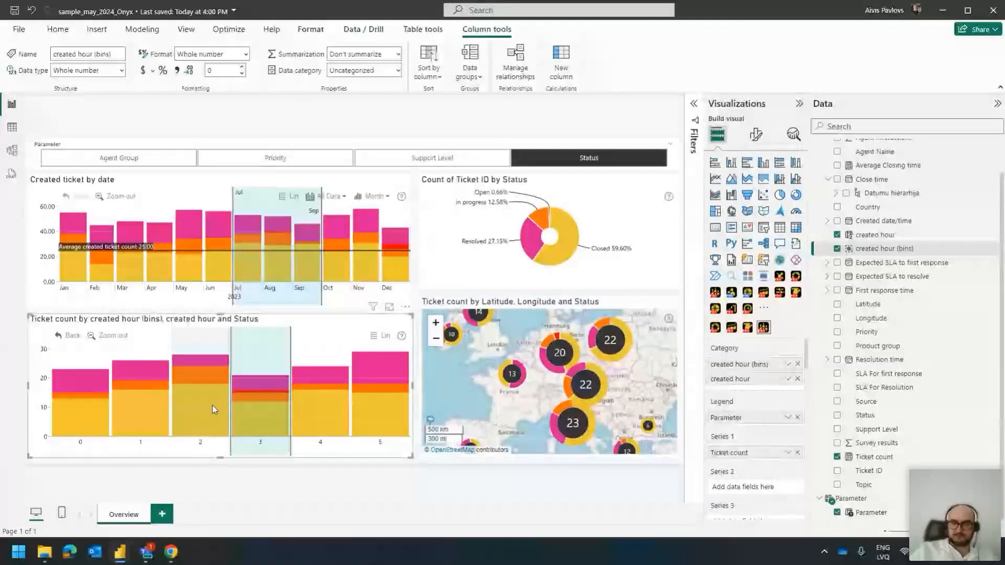
{"action": "left_click", "coordinate": [212, 405]}
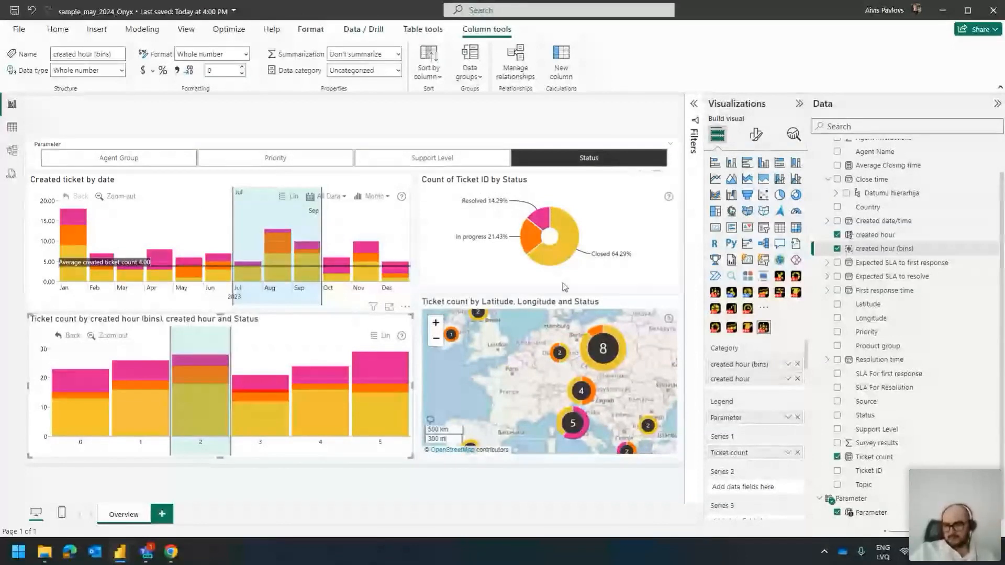
{"action": "left_click", "coordinate": [544, 360]}
{"action": "left_click_drag", "start_coordinate": [544, 360], "coordinate": [540, 364]}
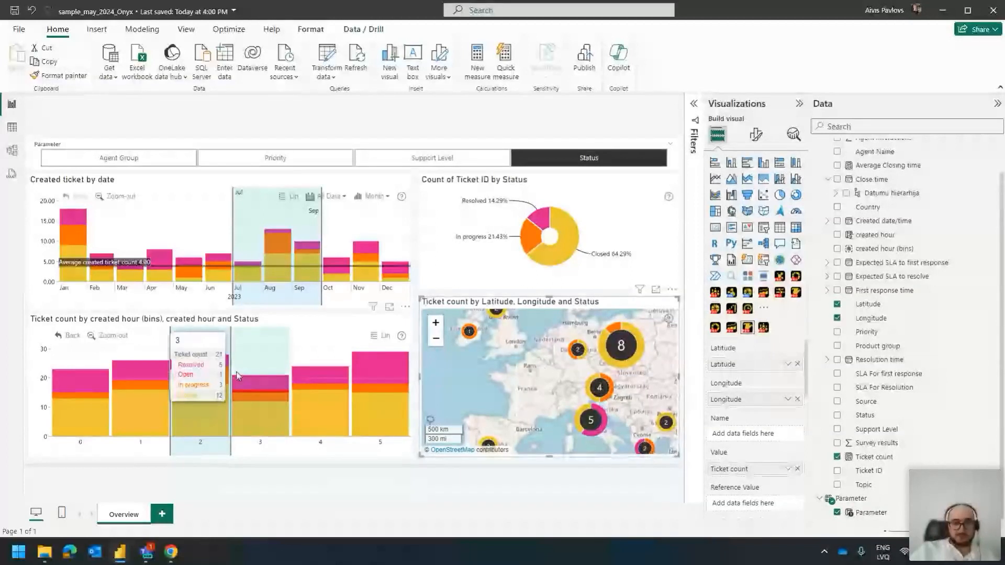
Return the hourly chart to its bins, drill down into the 0 bin again, and view the filtered map
{"action": "left_click", "coordinate": [112, 335]}
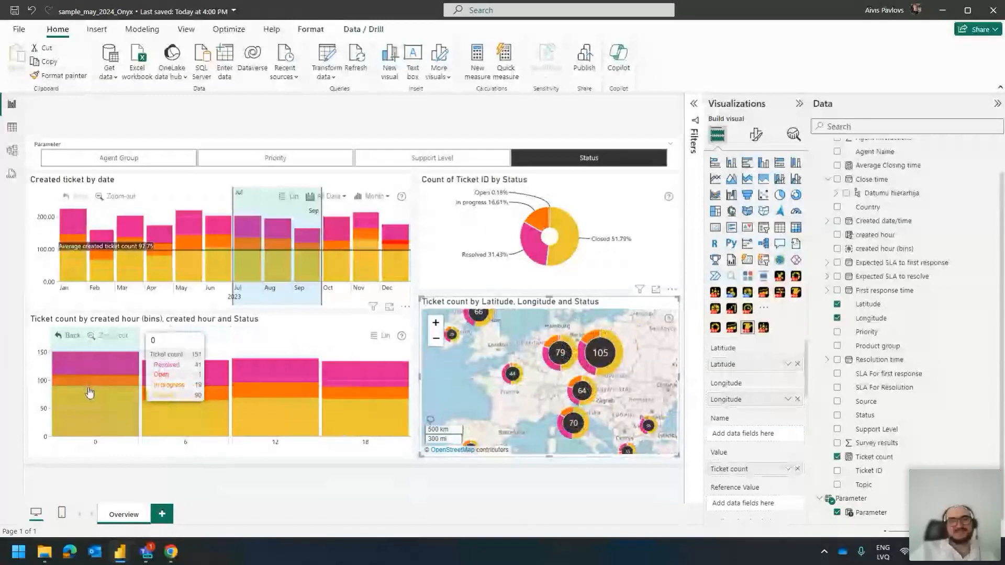
{"action": "left_click", "coordinate": [89, 393]}
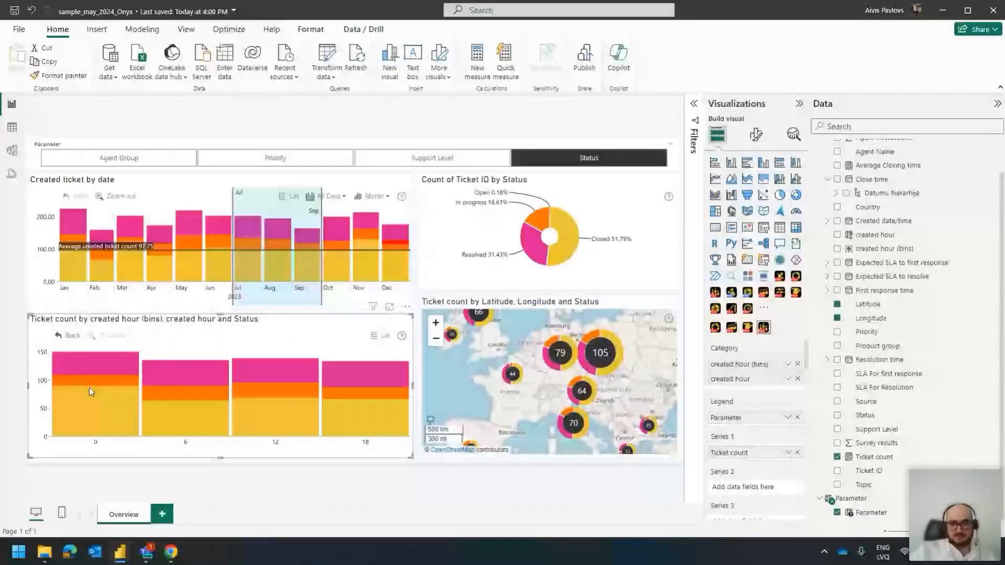
{"action": "left_click", "coordinate": [89, 387]}
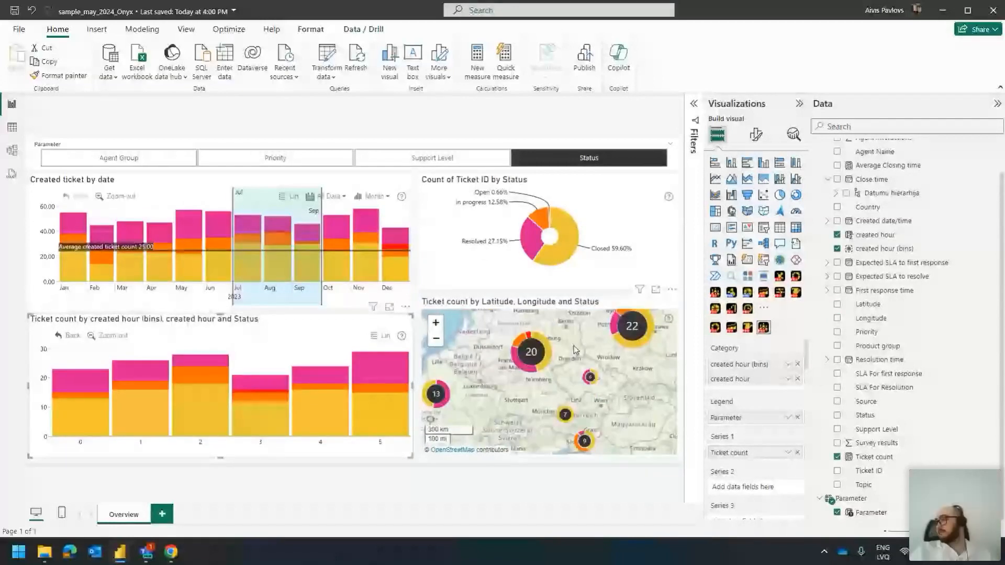
{"action": "left_click", "coordinate": [422, 345]}
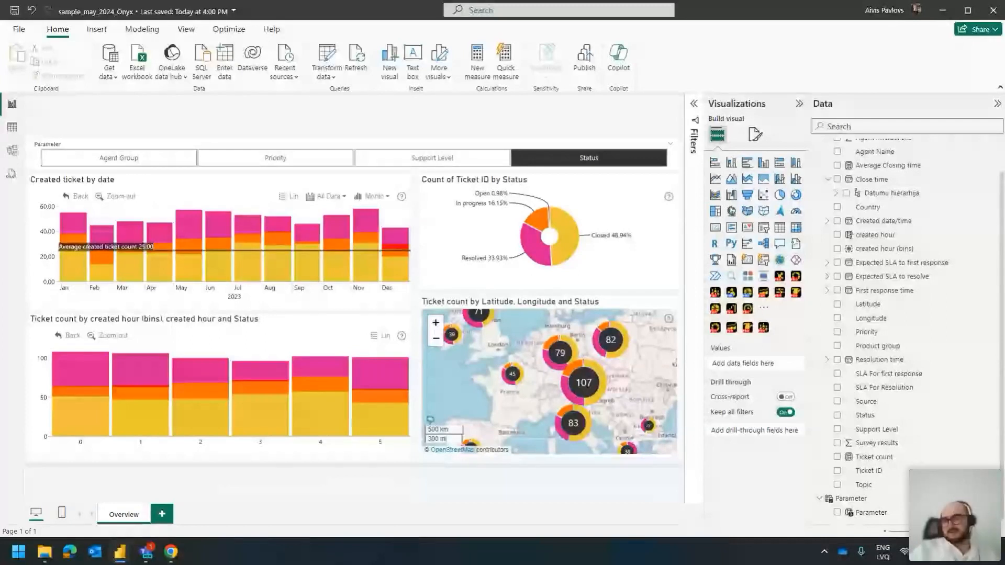
Add a new report page and insert a Drill Down Timeline PRO (Filter) visual on it
{"action": "left_click", "coordinate": [361, 296]}
{"action": "key", "text": "ctrl+m"}
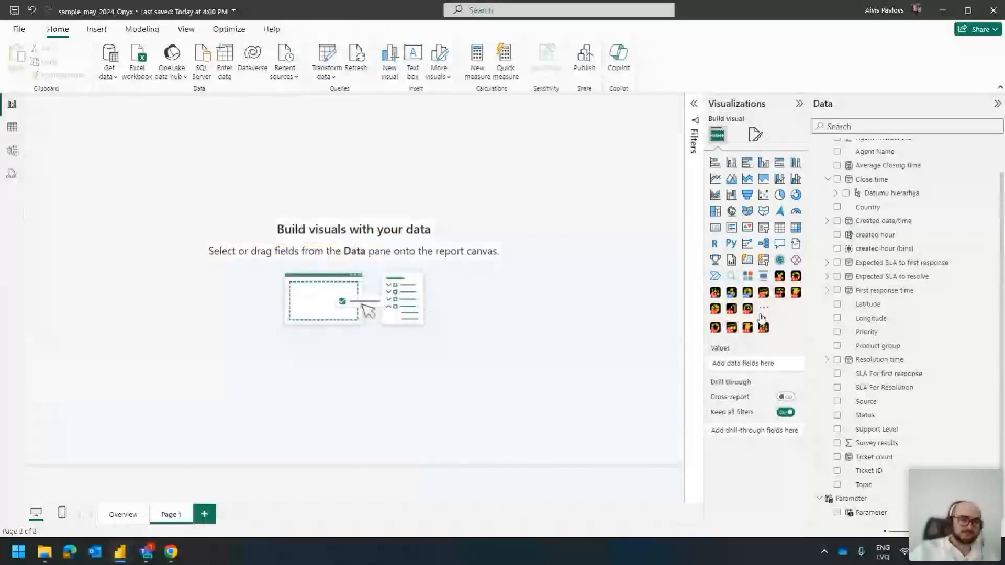
{"action": "left_click", "coordinate": [731, 328]}
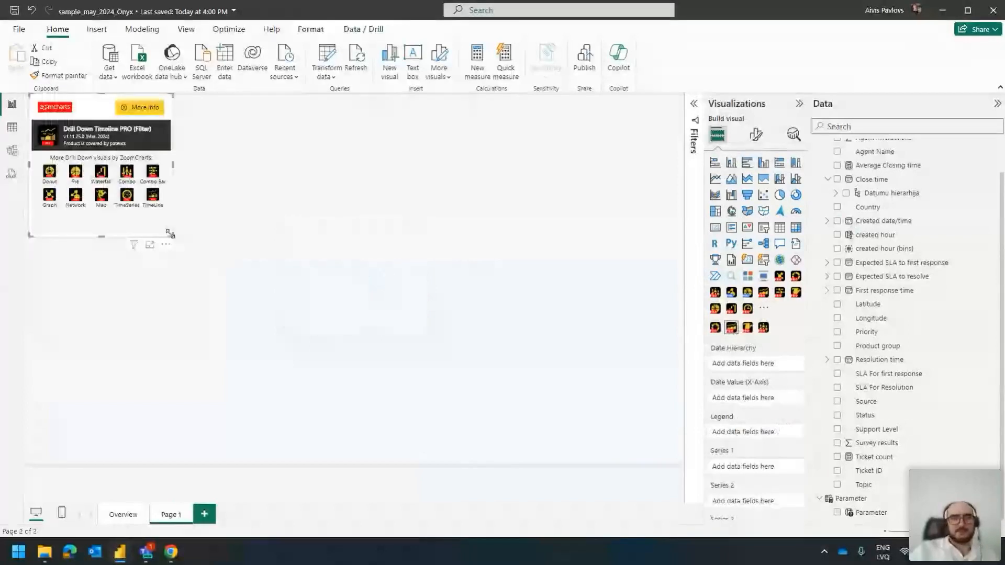
Enlarge the timeline visual on the page and assign Created date/time to its Date Hierarchy and Date Value (X-Axis) fields
{"action": "left_click_drag", "start_coordinate": [170, 233], "coordinate": [548, 345]}
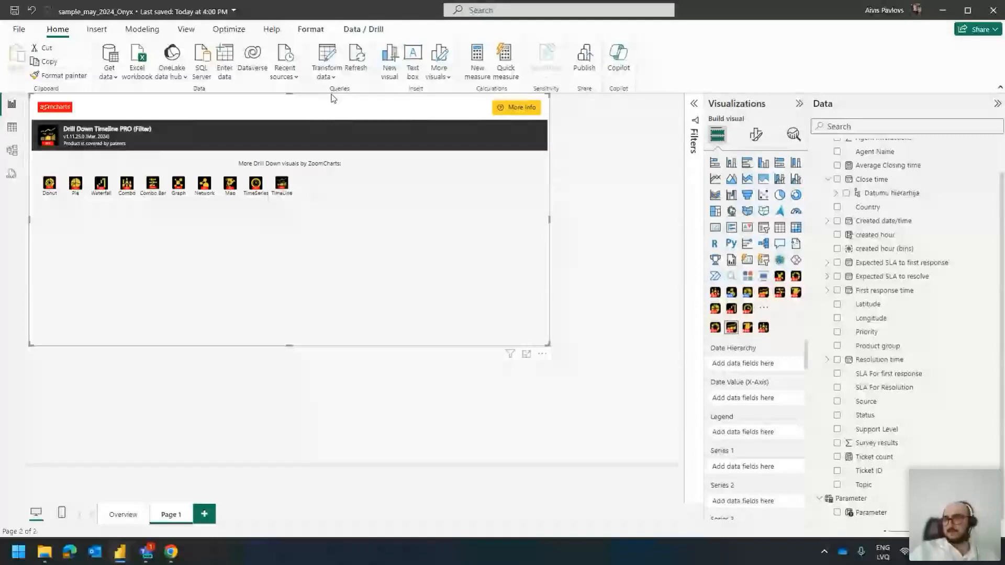
{"action": "left_click_drag", "start_coordinate": [330, 99], "coordinate": [475, 138]}
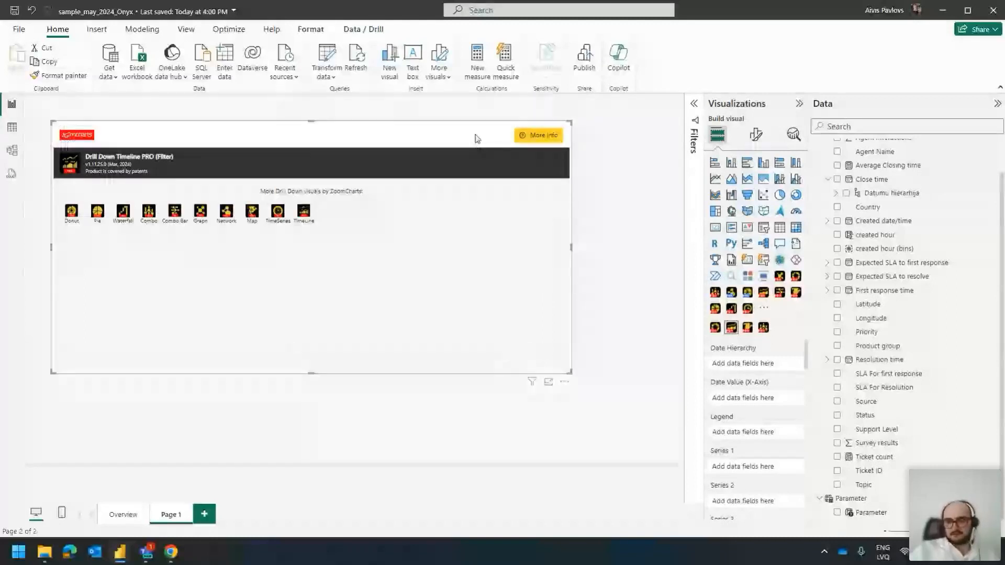
{"action": "scroll", "coordinate": [890, 266], "scroll_direction": "up", "scroll_amount": 1}
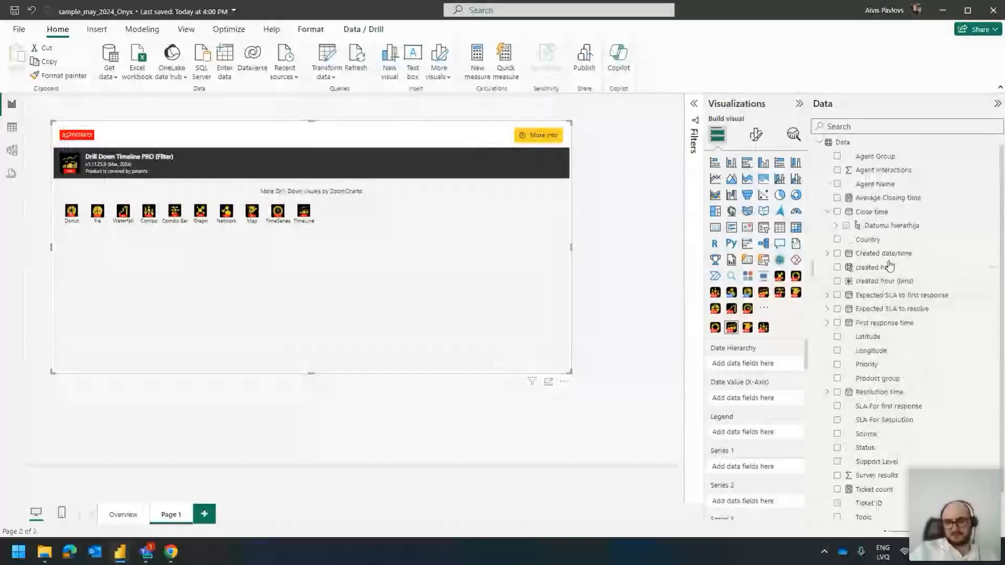
{"action": "left_click_drag", "start_coordinate": [890, 267], "coordinate": [754, 363]}
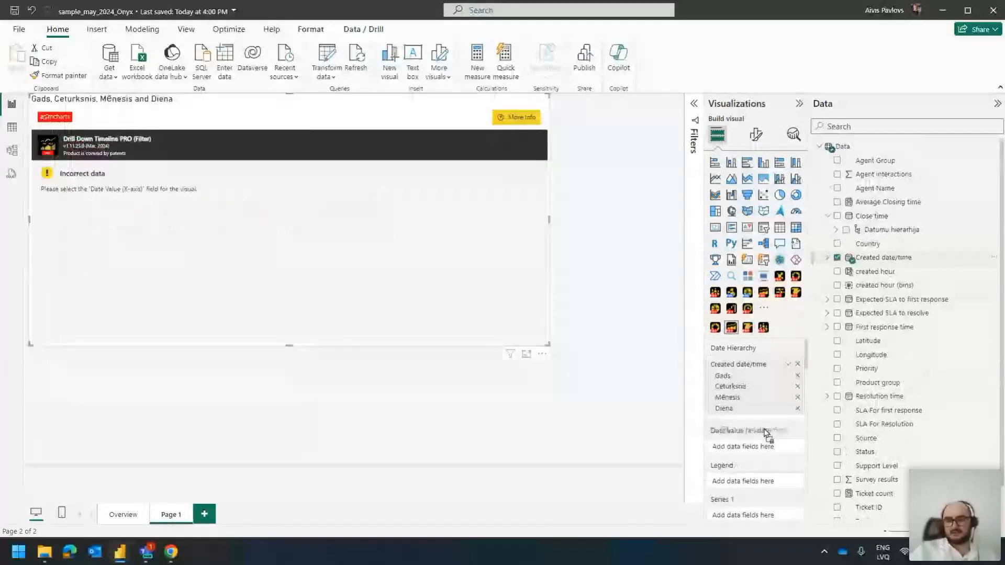
{"action": "left_click_drag", "start_coordinate": [766, 432], "coordinate": [765, 433]}
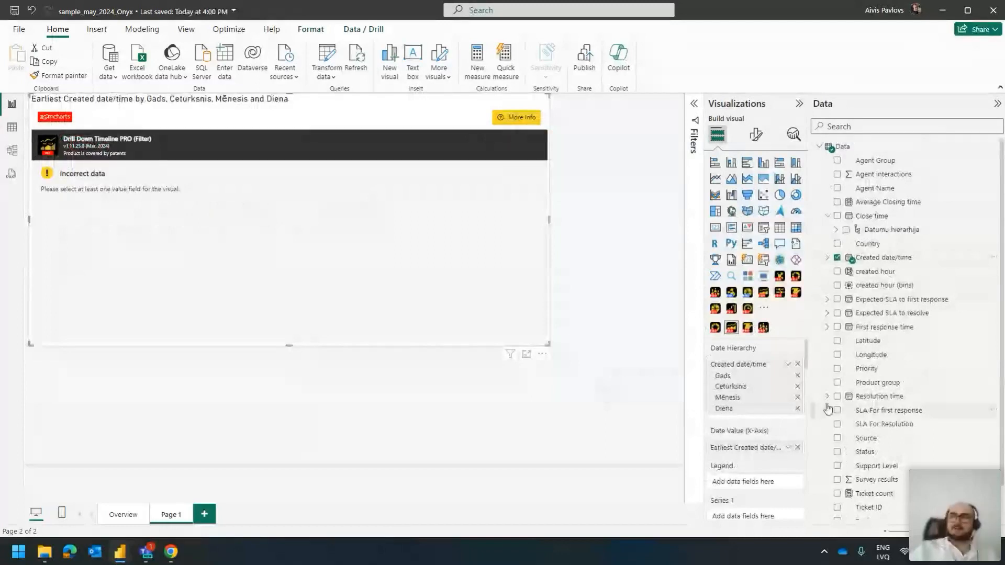
Add Ticket count as the timeline's Series 1 value
{"action": "scroll", "coordinate": [828, 409], "scroll_direction": "down", "scroll_amount": 1}
{"action": "scroll", "coordinate": [756, 419], "scroll_direction": "down", "scroll_amount": 2}
{"action": "left_click_drag", "start_coordinate": [872, 458], "coordinate": [744, 436]}
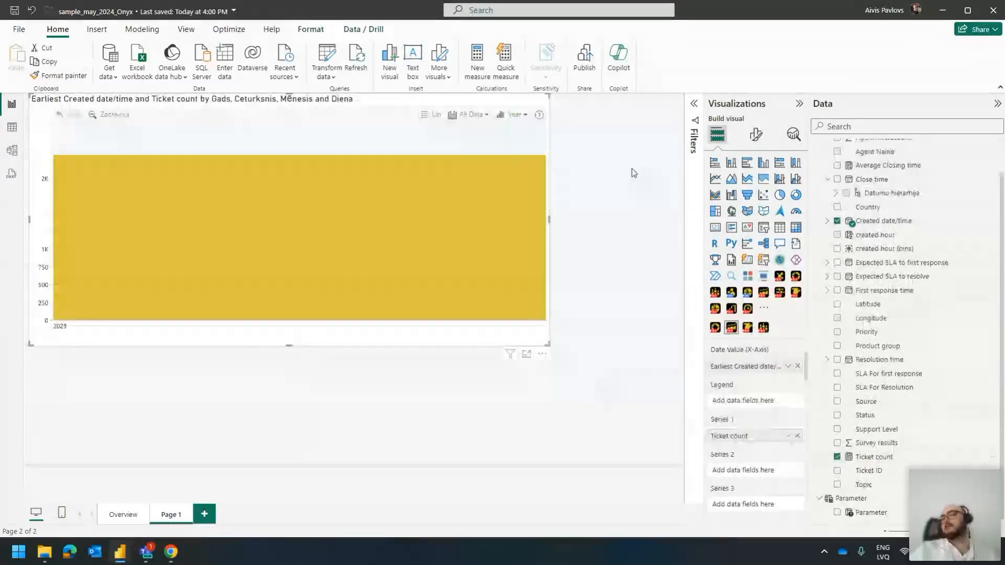
{"action": "scroll", "coordinate": [702, 426], "scroll_direction": "up", "scroll_amount": 2}
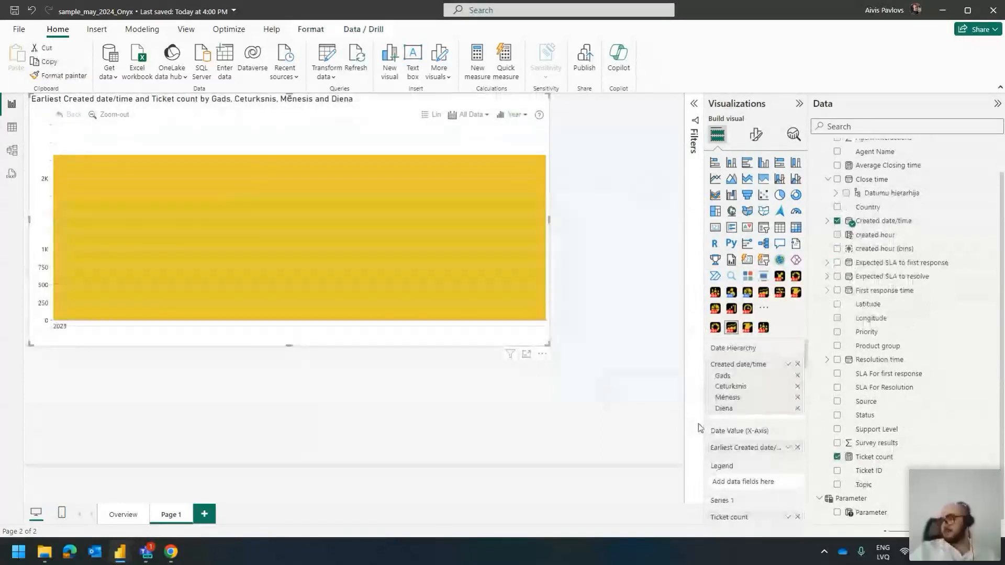
Set the timeline's Initial Display Unit Mode to Custom with only Month enabled
{"action": "left_click", "coordinate": [754, 139]}
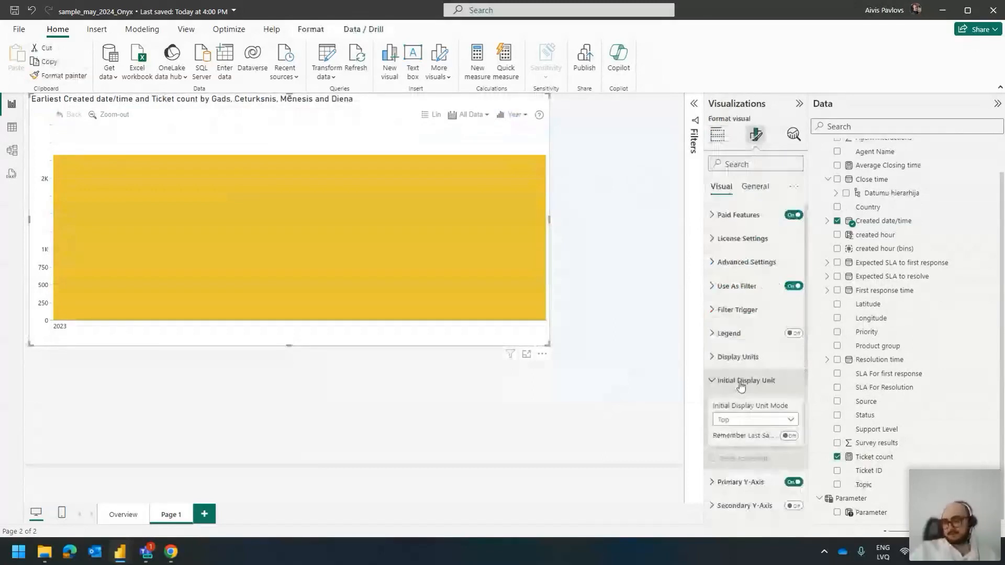
{"action": "scroll", "coordinate": [740, 385], "scroll_direction": "down", "scroll_amount": 1}
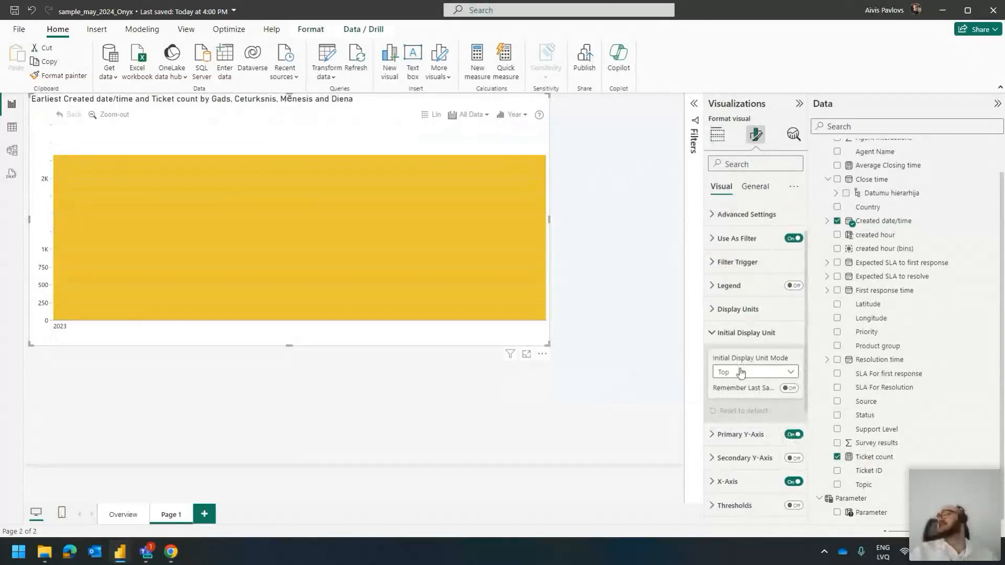
{"action": "mouse_move", "coordinate": [348, 328]}
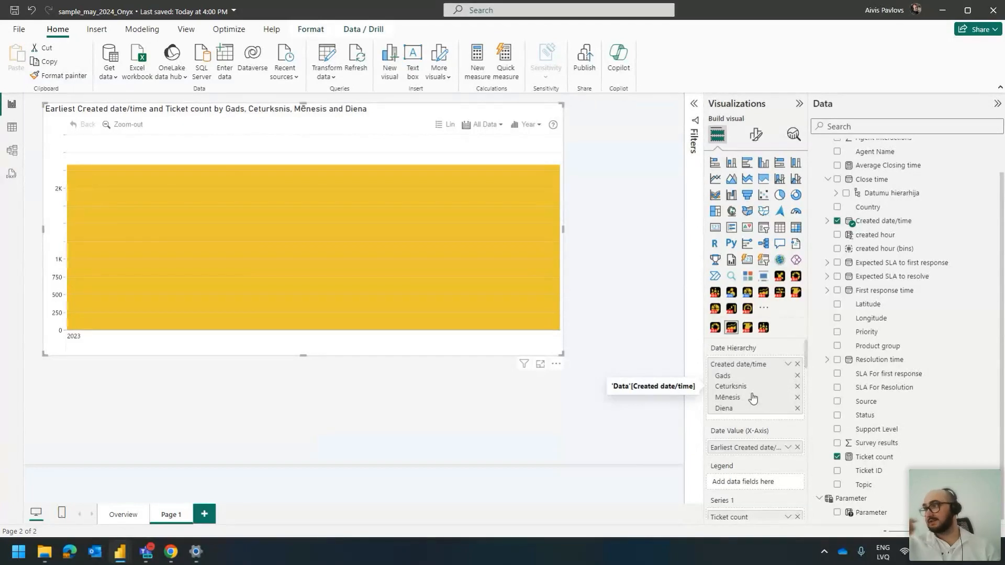
{"action": "left_click", "coordinate": [755, 137]}
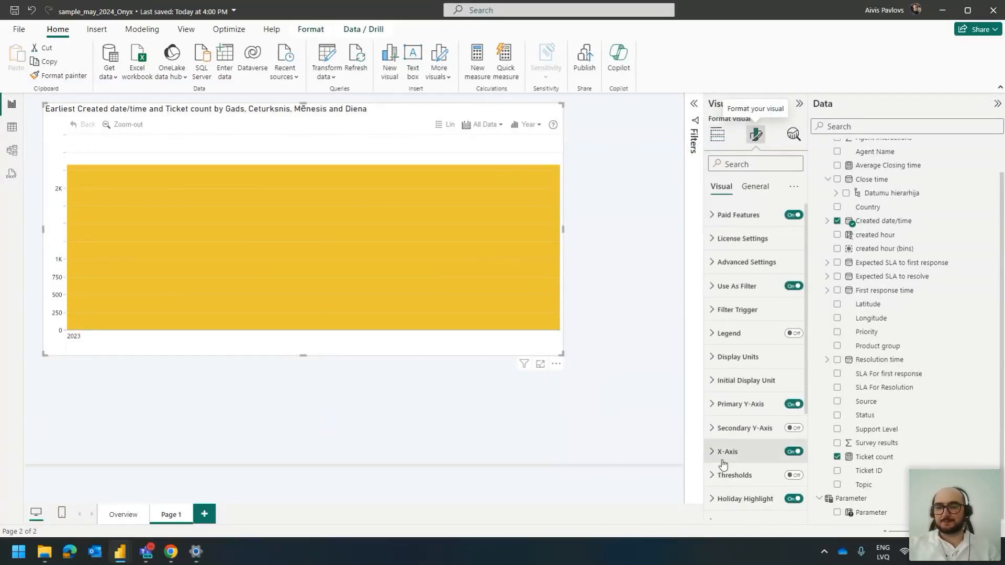
{"action": "left_click", "coordinate": [757, 381]}
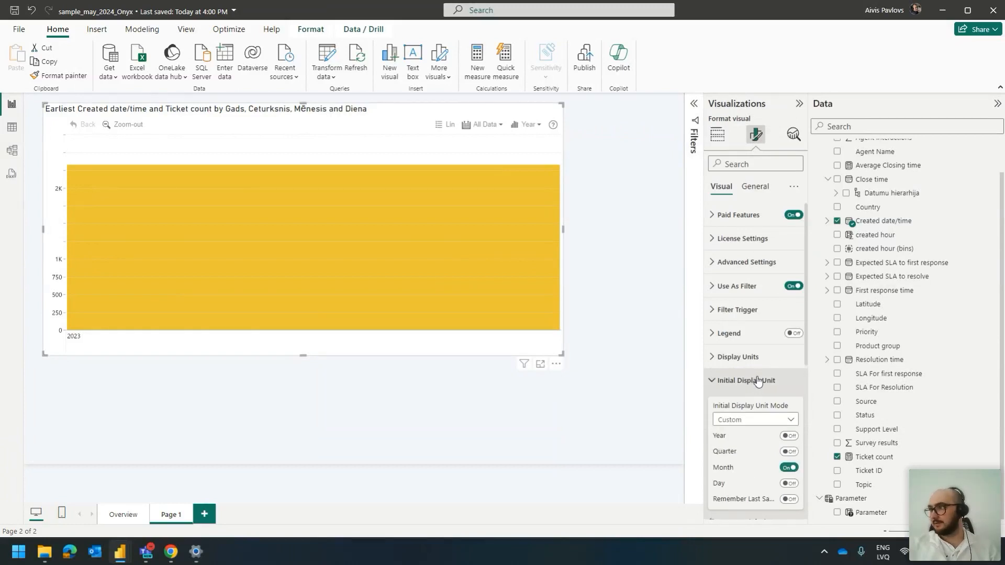
{"action": "scroll", "coordinate": [758, 382], "scroll_direction": "down", "scroll_amount": 2}
{"action": "left_click", "coordinate": [745, 328]}
{"action": "left_click", "coordinate": [742, 330]}
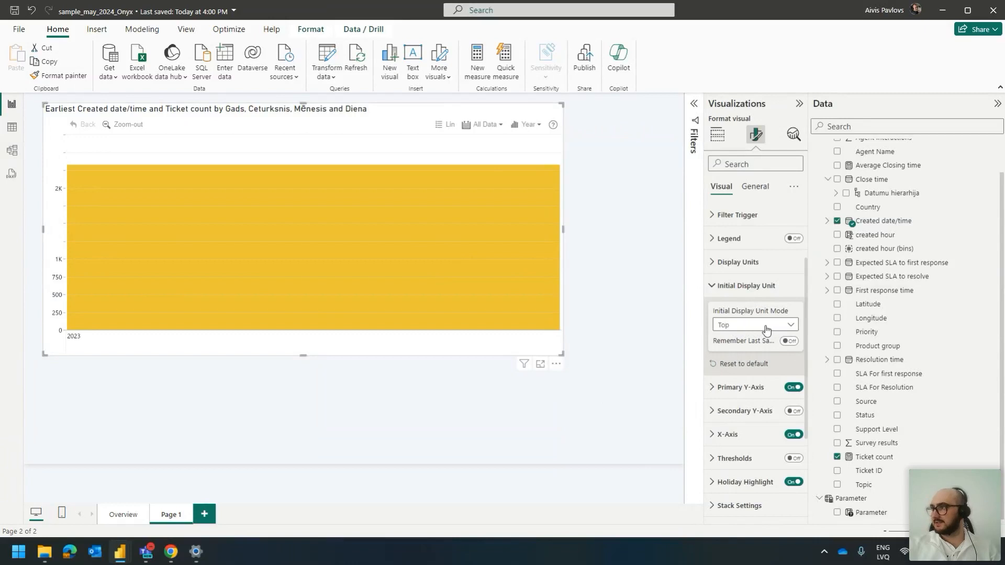
{"action": "left_click", "coordinate": [766, 328]}
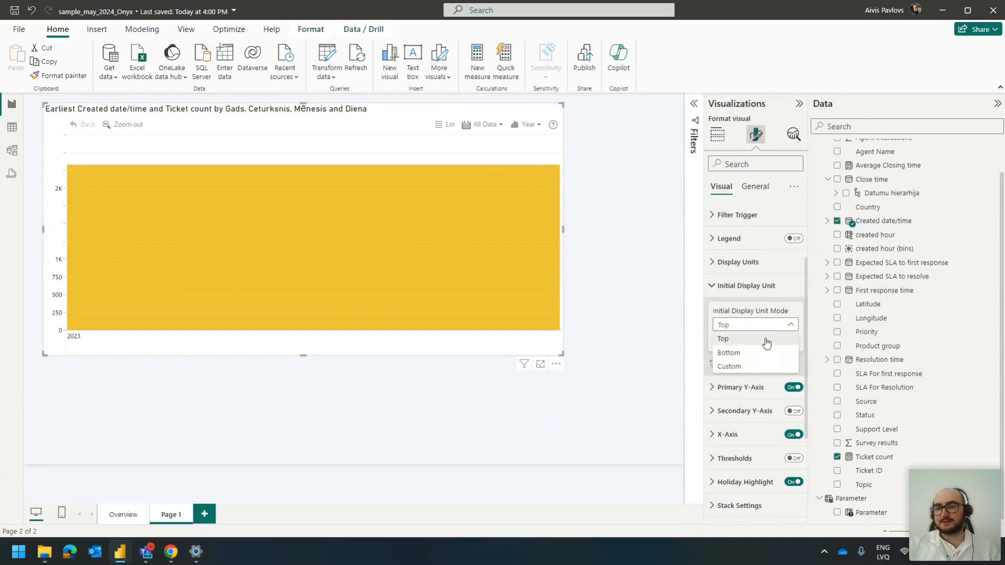
{"action": "left_click", "coordinate": [736, 369]}
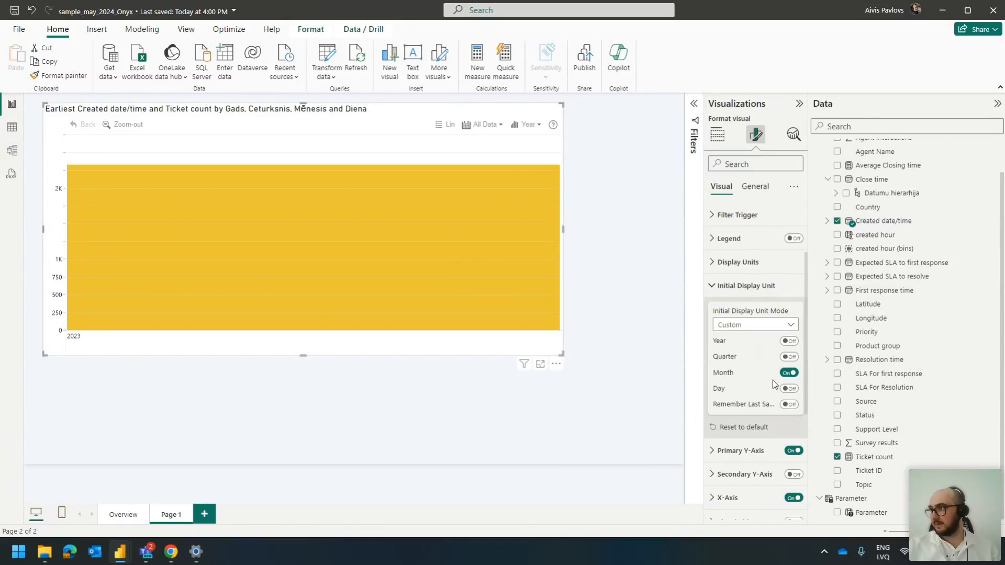
{"action": "left_click", "coordinate": [789, 372]}
{"action": "left_click", "coordinate": [790, 373]}
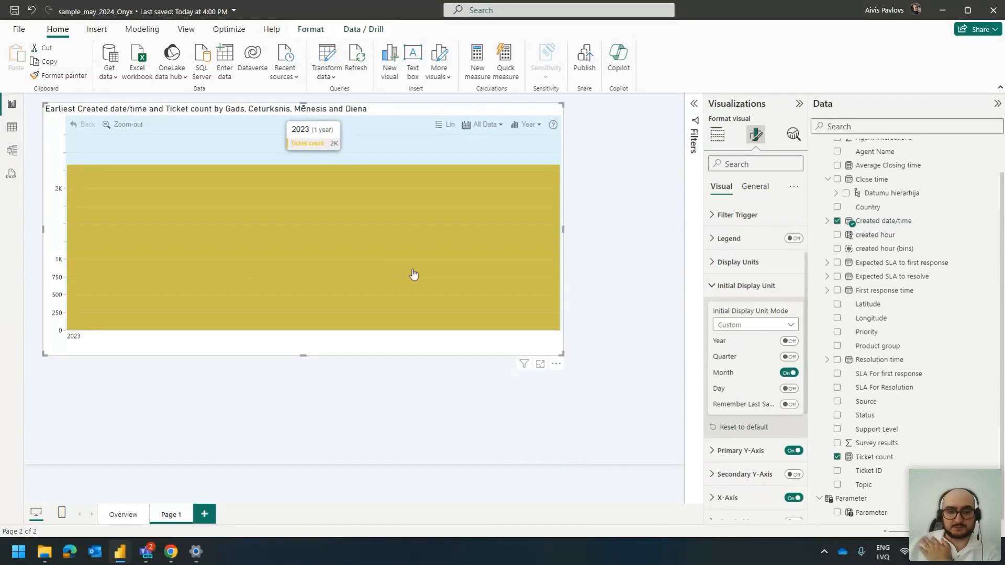
Add another report page, return to Page 1 to reload the timeline, and select the visual
{"action": "left_click", "coordinate": [204, 514]}
{"action": "left_click", "coordinate": [180, 514]}
{"action": "left_click", "coordinate": [282, 124]}
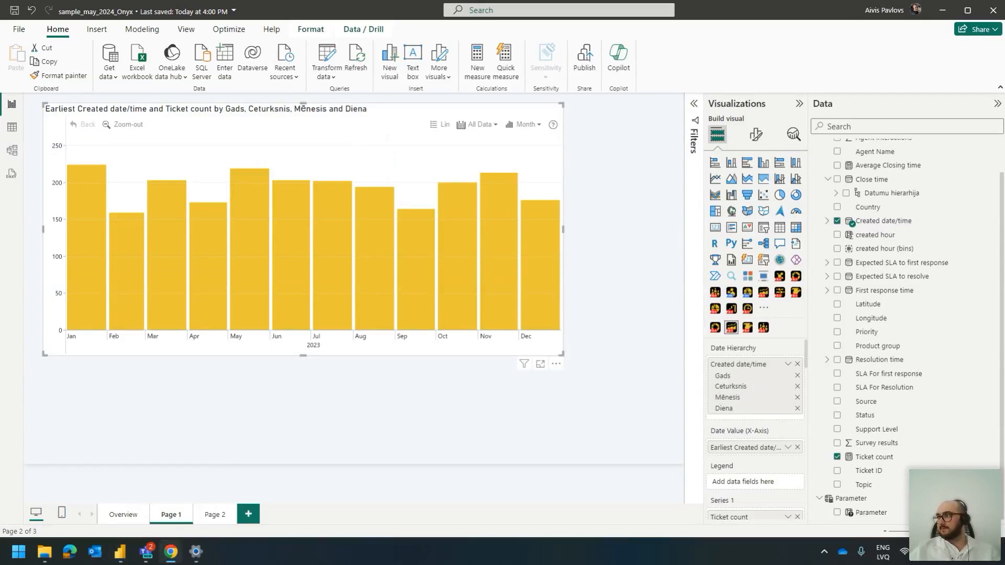
Zoom the timeline out from months through quarters to the year level and reopen its format settings
{"action": "left_click", "coordinate": [124, 126]}
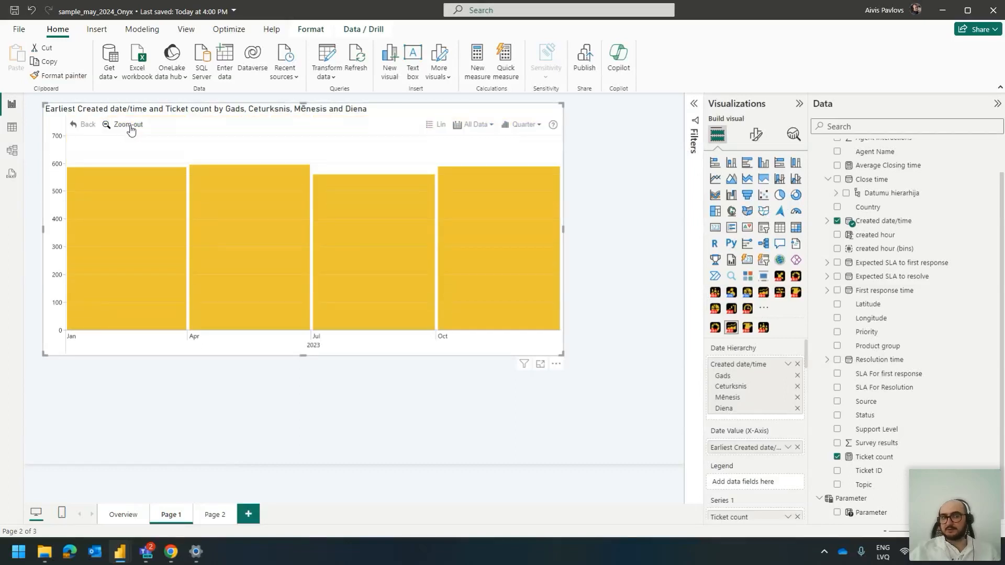
{"action": "left_click", "coordinate": [130, 128]}
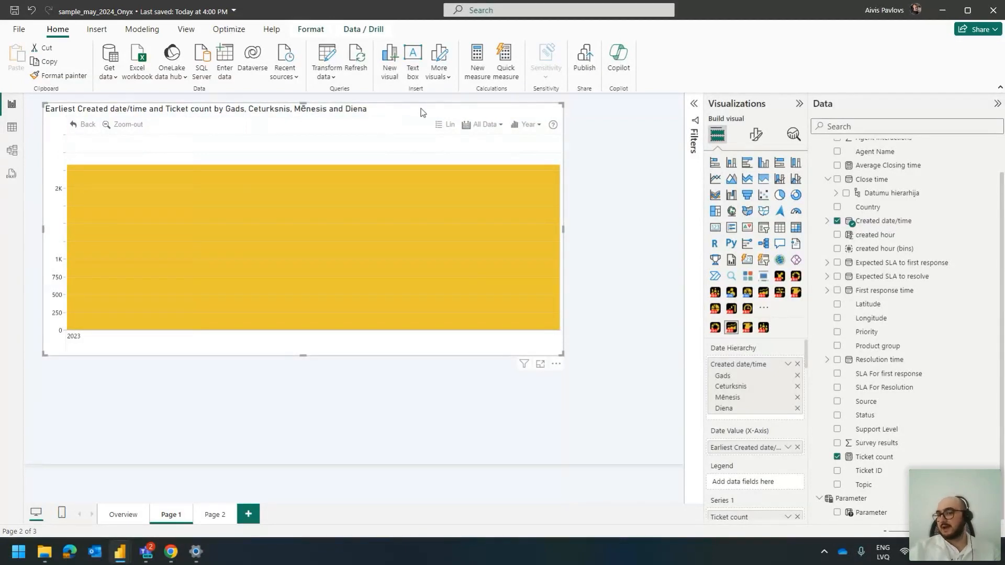
{"action": "left_click", "coordinate": [755, 134]}
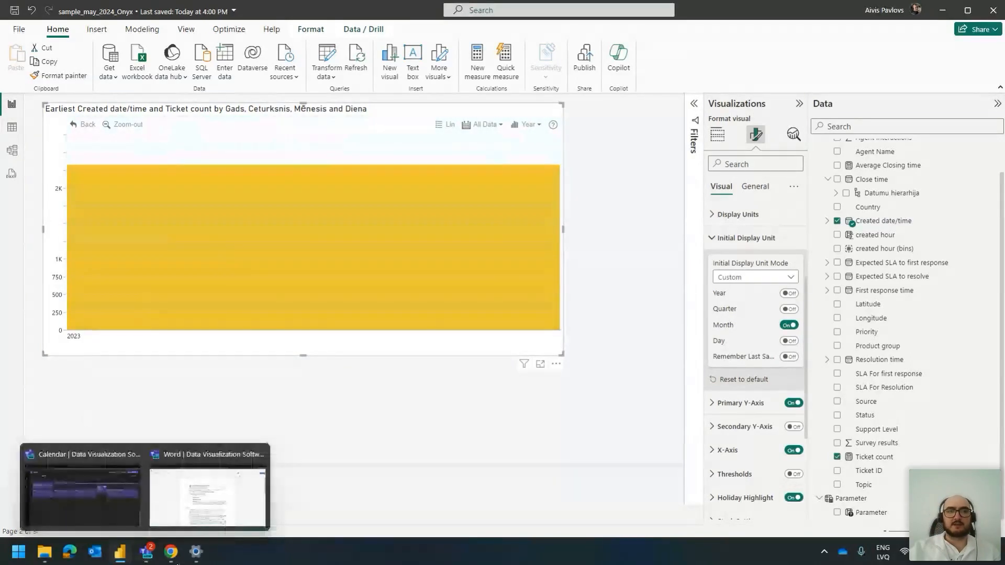
Switch to Chrome and open the Drill Down Timeline PRO documentation page on supported date/time hierarchy column names
{"action": "left_click", "coordinate": [173, 555]}
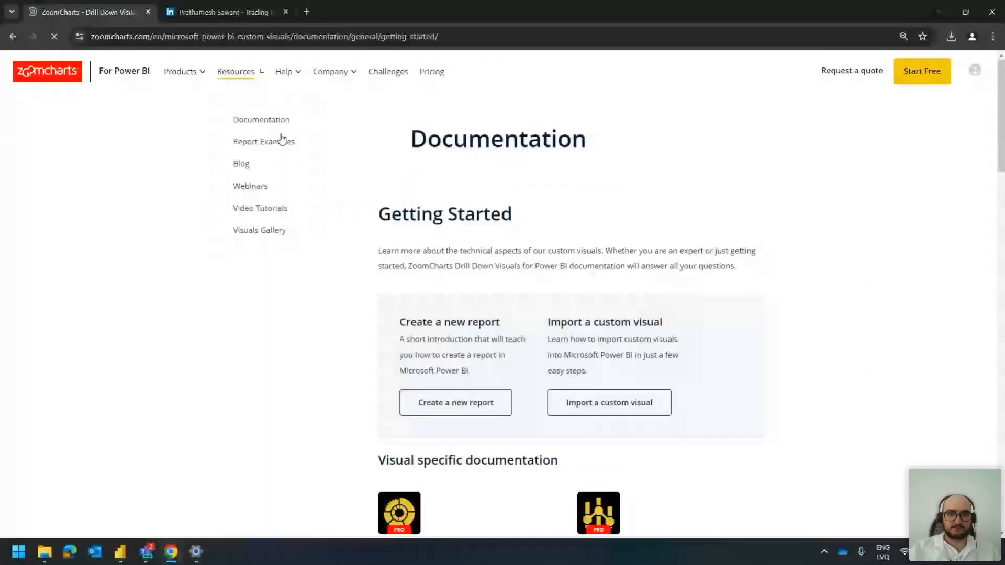
{"action": "scroll", "coordinate": [280, 396], "scroll_direction": "down", "scroll_amount": 4}
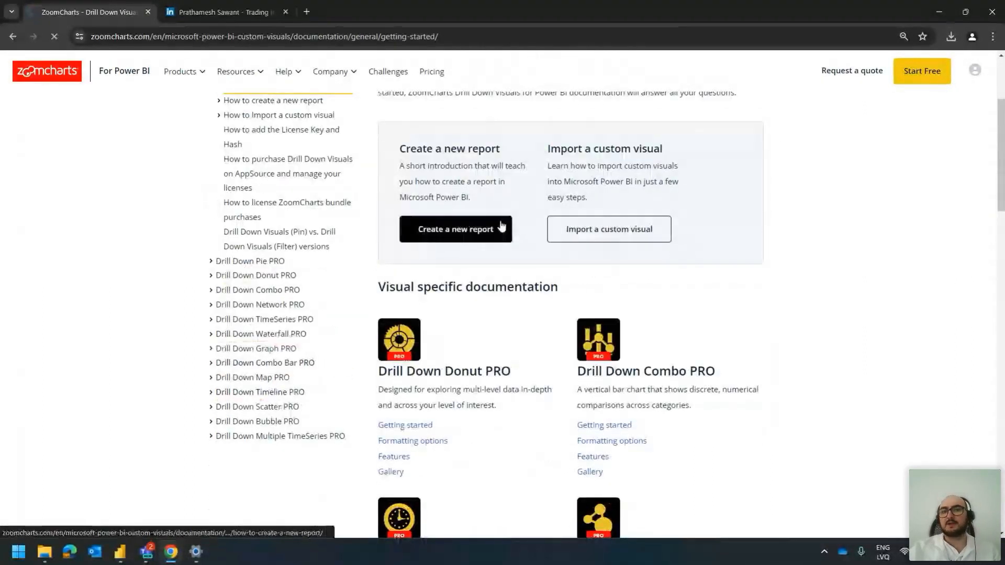
{"action": "left_click", "coordinate": [260, 392]}
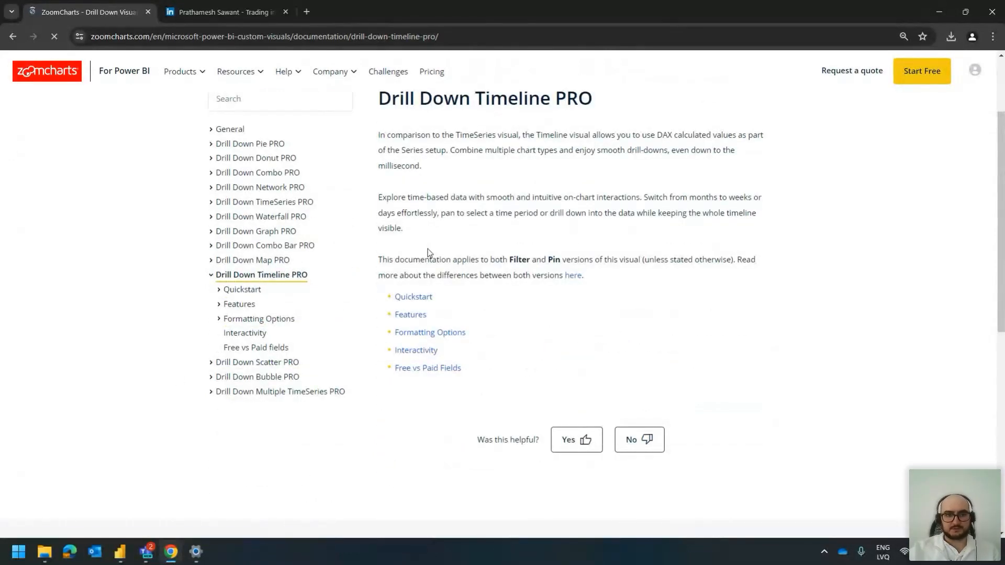
{"action": "left_click", "coordinate": [413, 297]}
{"action": "left_click", "coordinate": [297, 304]}
{"action": "scroll", "coordinate": [443, 239], "scroll_direction": "down", "scroll_amount": 2}
{"action": "left_click", "coordinate": [299, 397]}
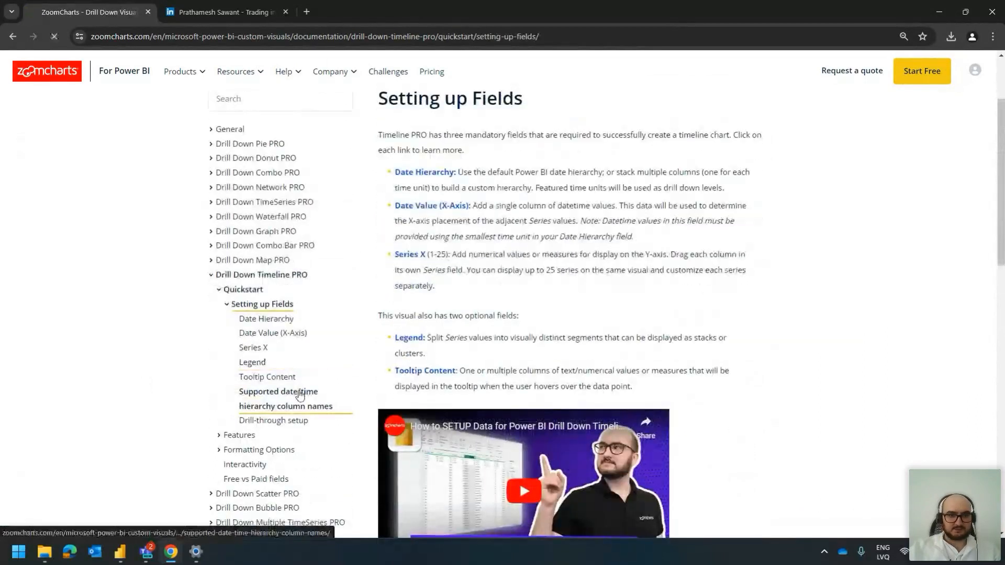
{"action": "left_click", "coordinate": [233, 35]}
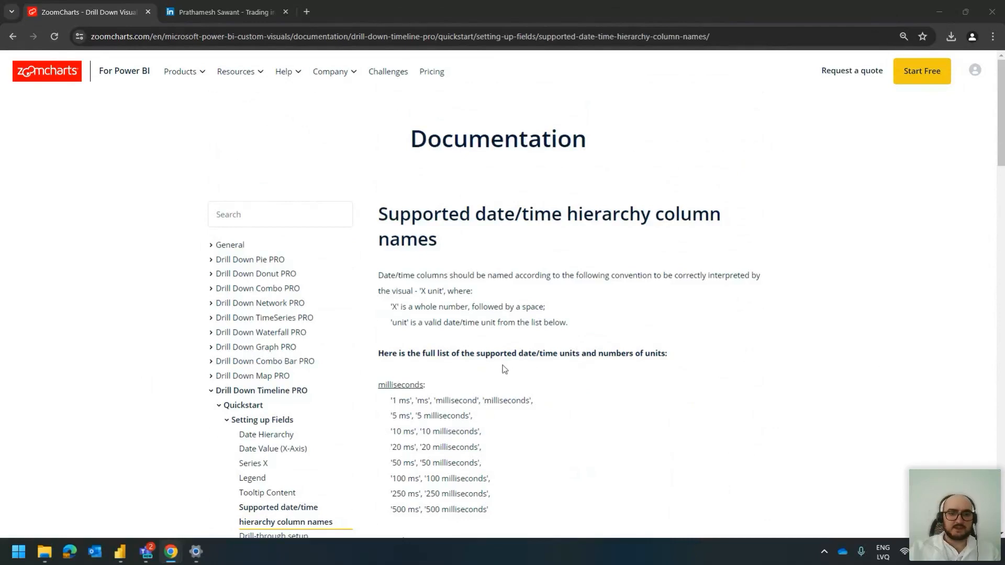
Examine the supported date/time unit names in the documentation, from milliseconds through years
{"action": "scroll", "coordinate": [588, 373], "scroll_direction": "down", "scroll_amount": 2}
{"action": "left_click", "coordinate": [397, 289]}
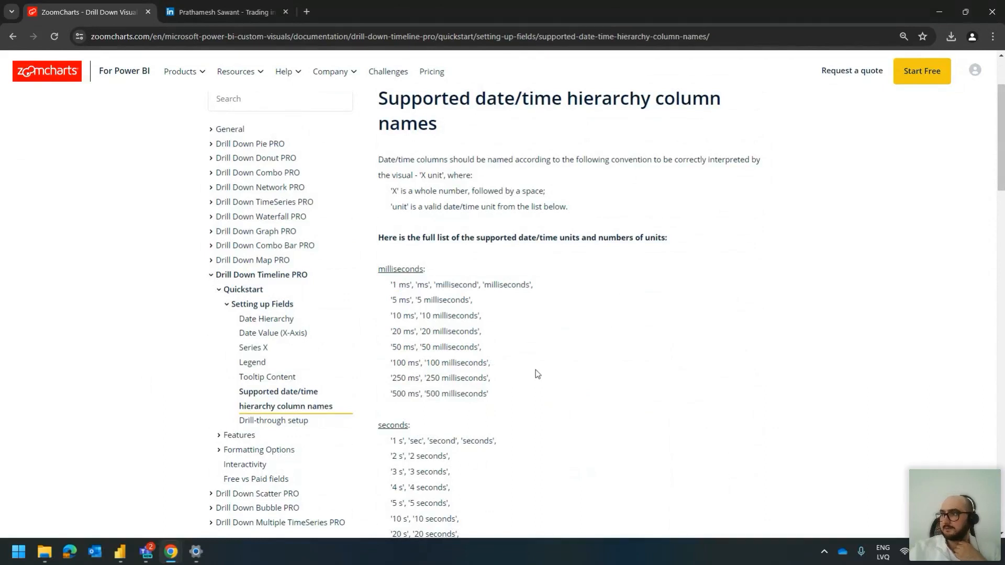
{"action": "left_click_drag", "start_coordinate": [505, 400], "coordinate": [425, 315]}
{"action": "left_click", "coordinate": [425, 315]}
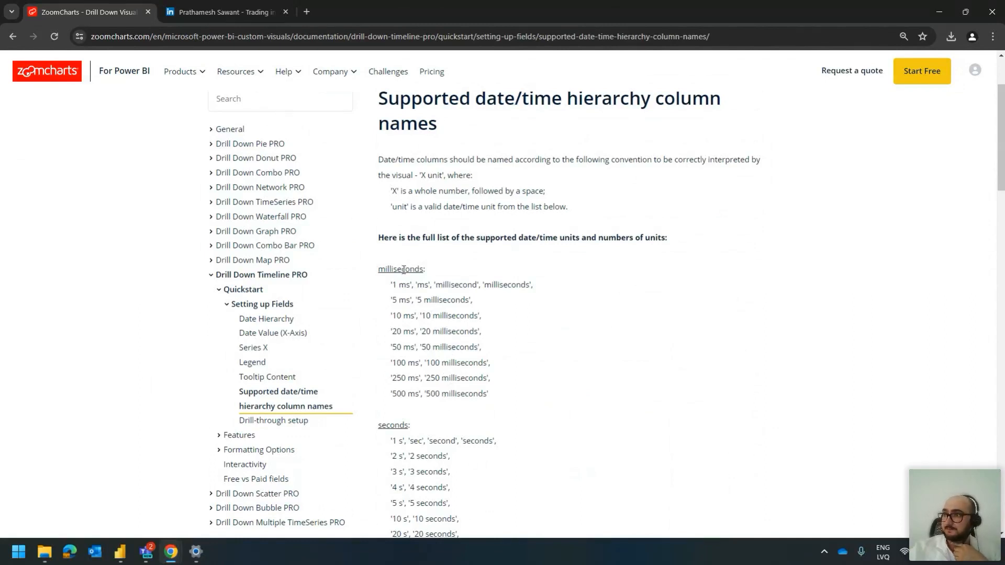
{"action": "scroll", "coordinate": [517, 328], "scroll_direction": "down", "scroll_amount": 1}
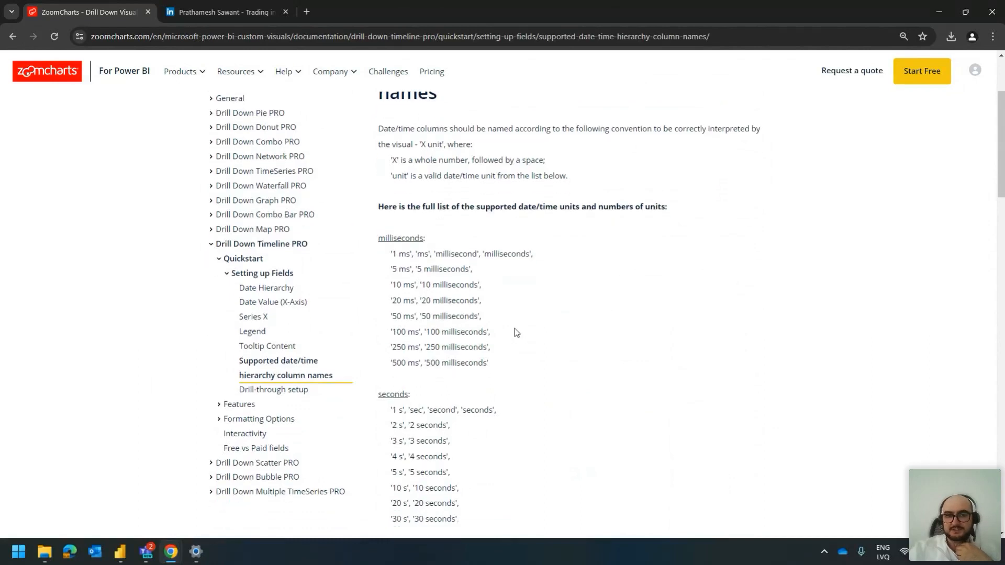
{"action": "scroll", "coordinate": [433, 250], "scroll_direction": "down", "scroll_amount": 8}
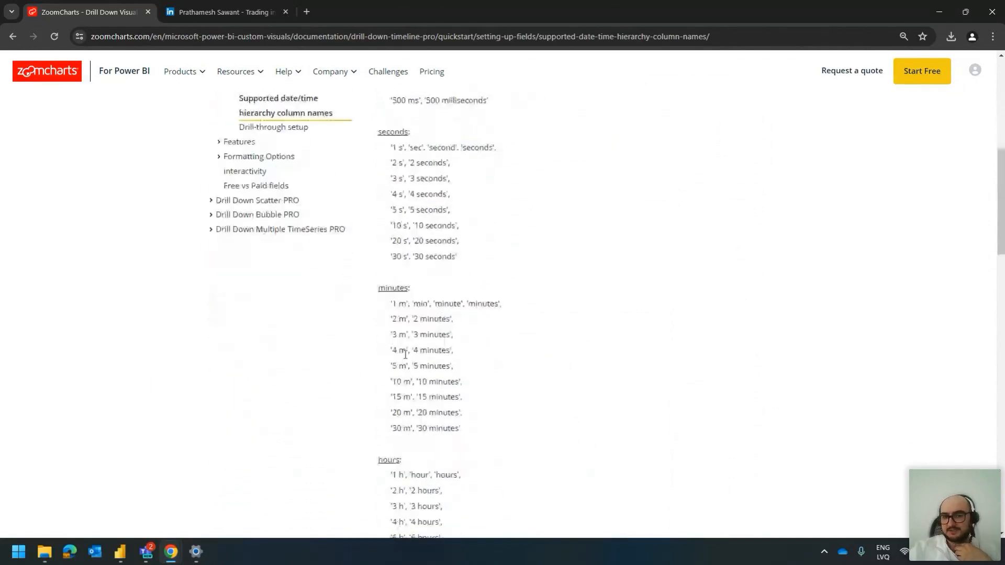
{"action": "scroll", "coordinate": [407, 369], "scroll_direction": "down", "scroll_amount": 7}
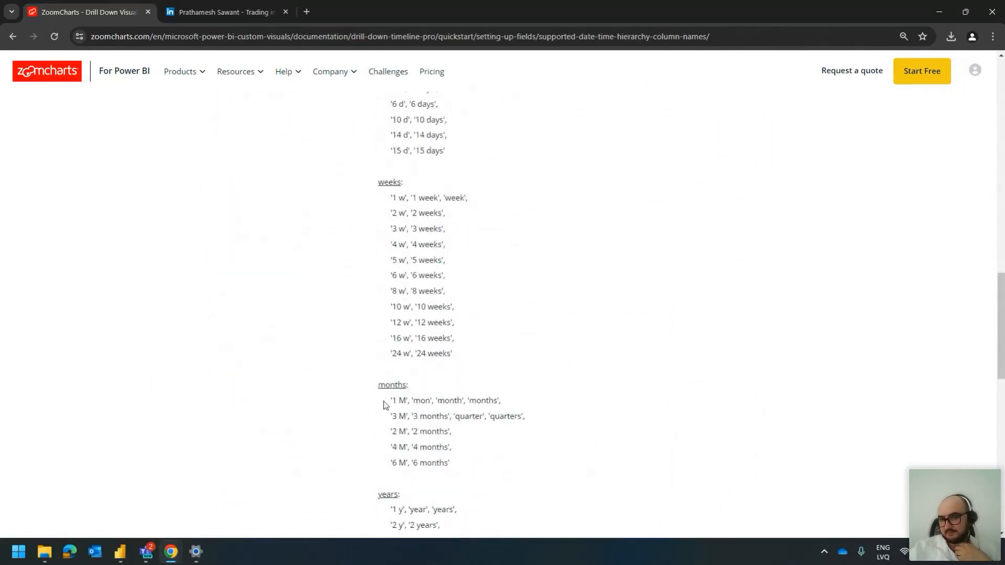
{"action": "scroll", "coordinate": [398, 403], "scroll_direction": "down", "scroll_amount": 2}
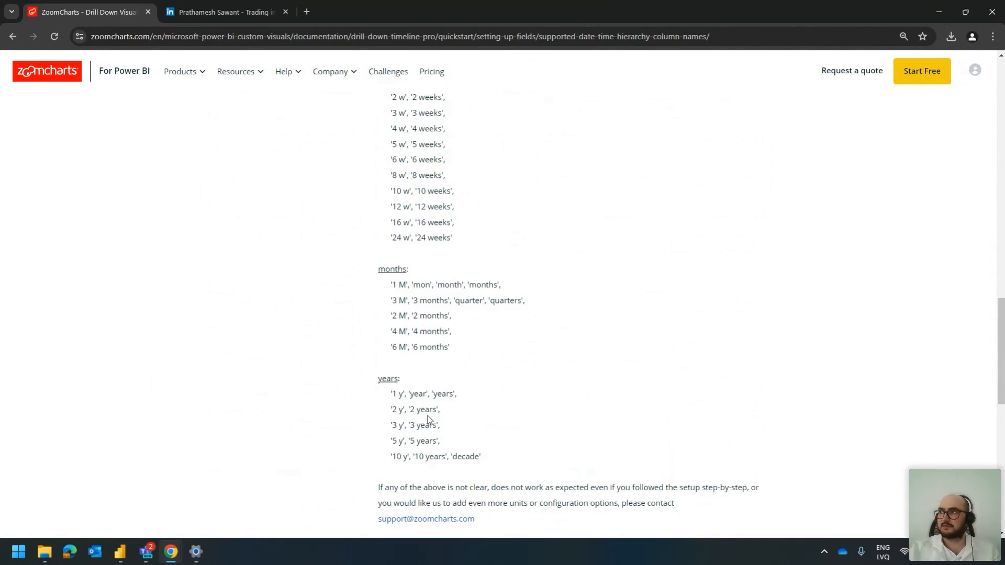
Switch to Power BI and add a calculated column to the Data table: Yearr = YEAR(Data[Close time])
{"action": "key", "text": "alt+Tab"}
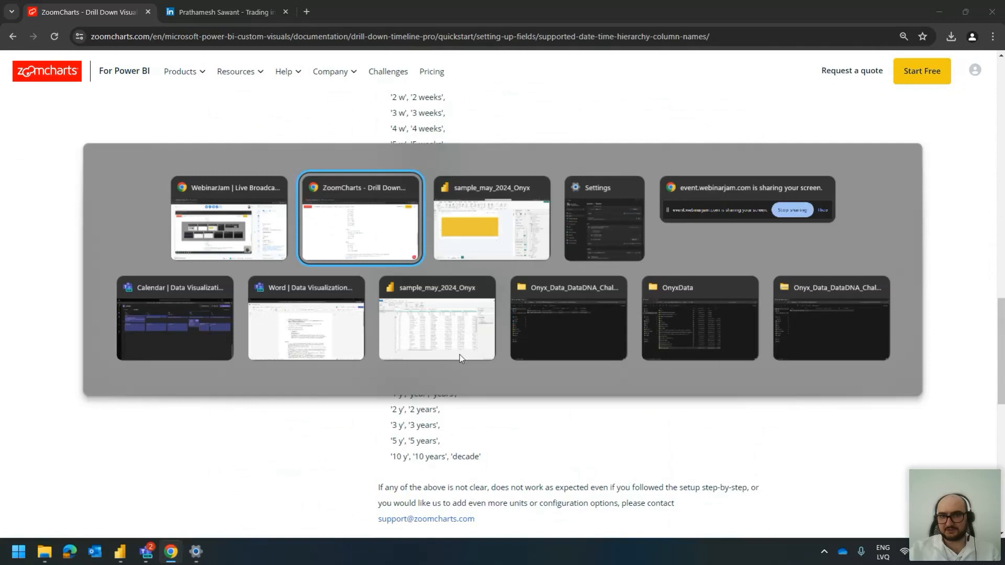
{"action": "key", "text": "alt+Tab"}
{"action": "scroll", "coordinate": [900, 152], "scroll_direction": "up", "scroll_amount": 1}
{"action": "right_click", "coordinate": [873, 148]}
{"action": "left_click", "coordinate": [927, 181]}
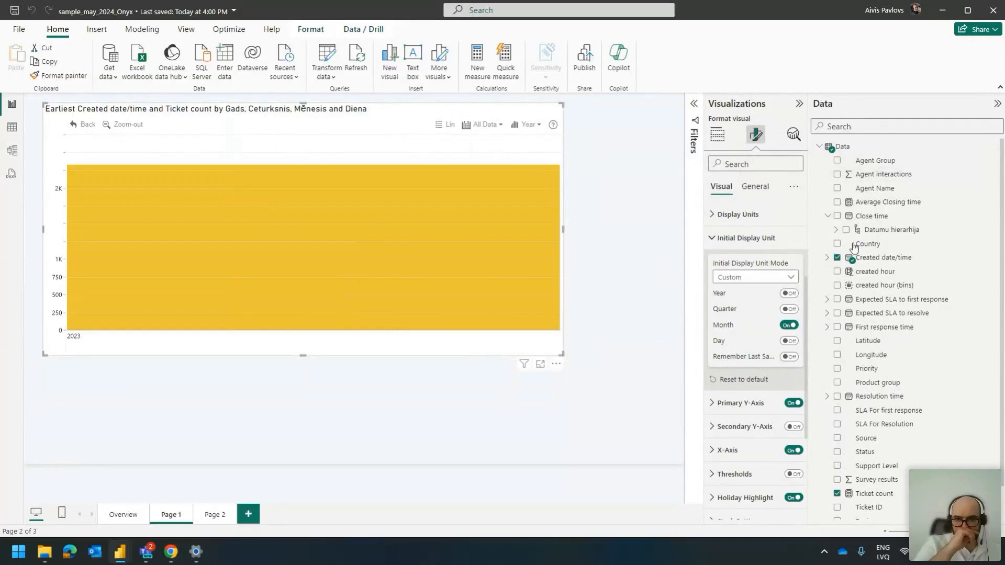
{"action": "type", "text": "Year"}
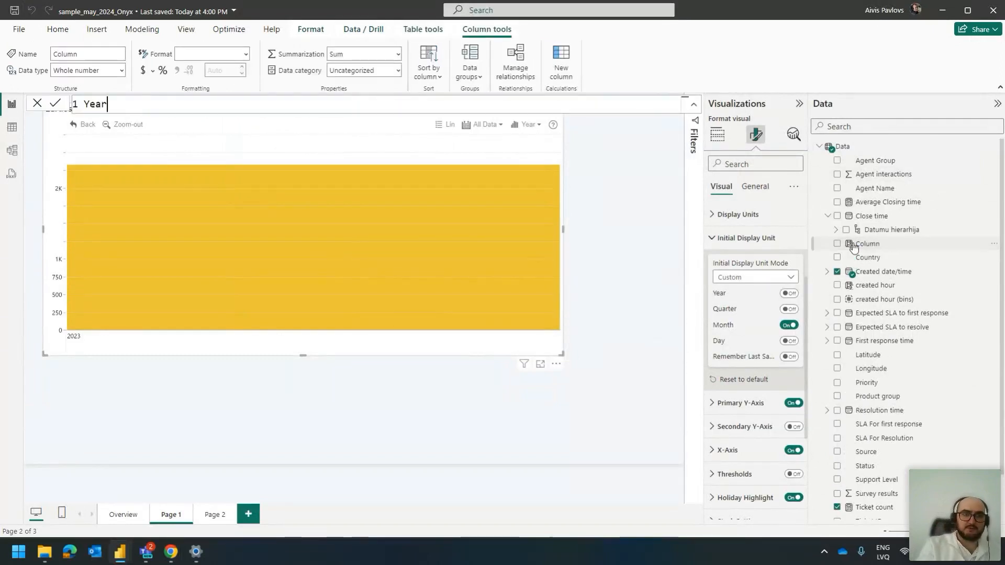
{"action": "type", "text": "r = "}
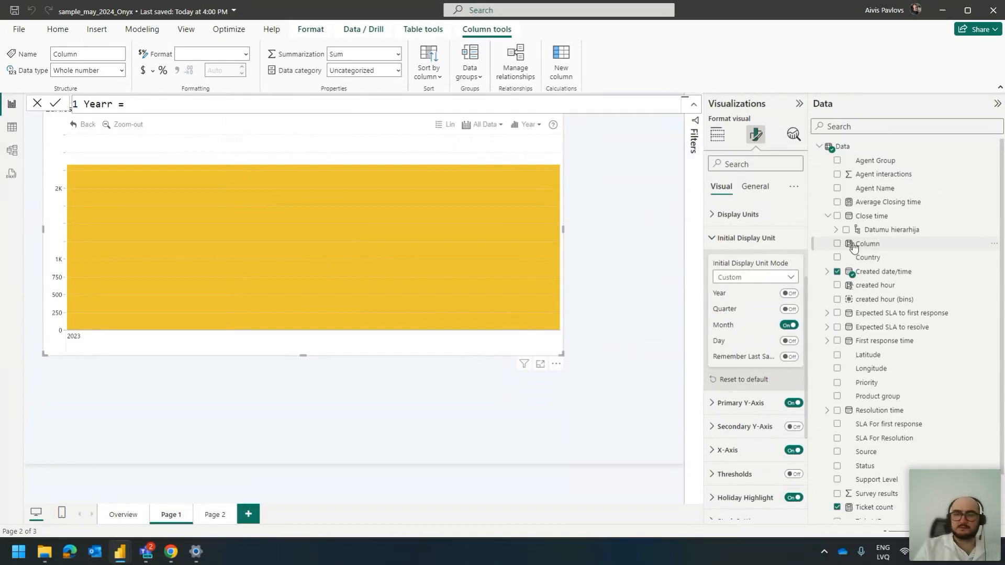
{"action": "type", "text": "year"}
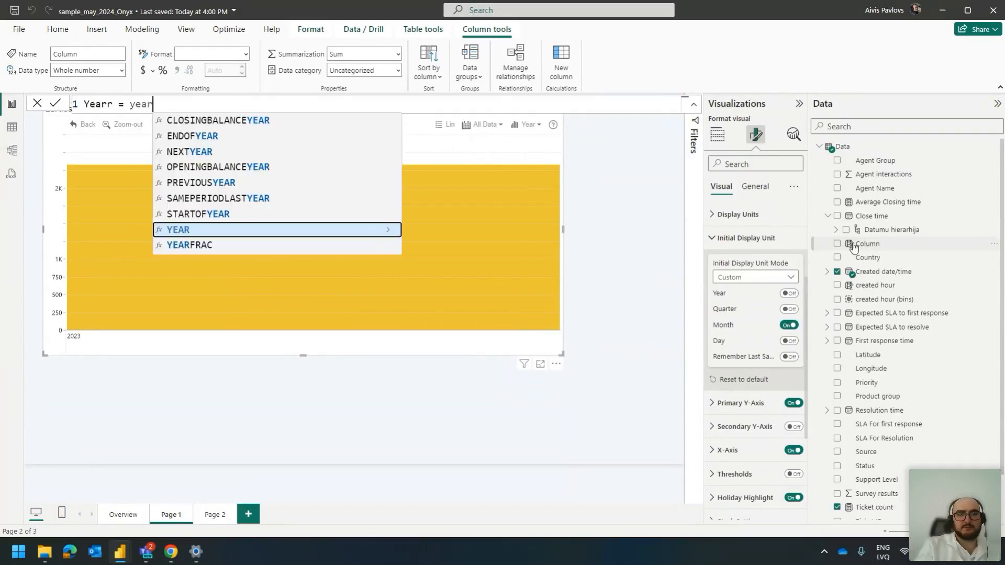
{"action": "type", "text": "(date"}
{"action": "key", "text": "BackSpace"}
{"action": "key", "text": "BackSpace"}
{"action": "key", "text": "BackSpace"}
{"action": "key", "text": "BackSpace"}
{"action": "type", "text": "clos"}
{"action": "key", "text": "Up"}
{"action": "key", "text": "Down"}
{"action": "key", "text": "Down"}
{"action": "key", "text": "Down"}
{"action": "key", "text": "Down"}
{"action": "key", "text": "Tab"}
{"action": "type", "text": ")"}
{"action": "key", "text": "Return"}
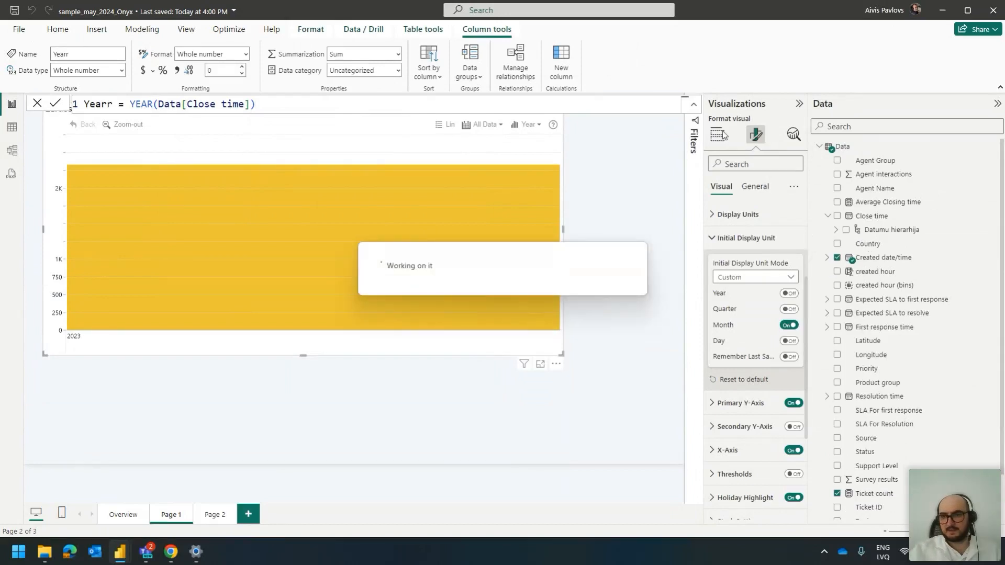
Replace Created date/time with the Yearr column in the timeline's Date Hierarchy
{"action": "left_click", "coordinate": [722, 135]}
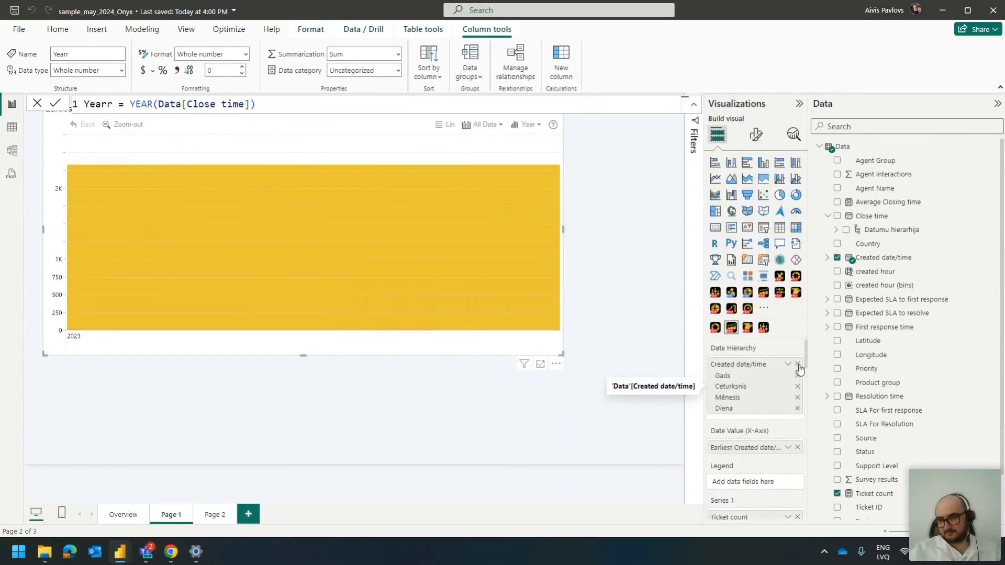
{"action": "left_click", "coordinate": [798, 364]}
{"action": "scroll", "coordinate": [892, 425], "scroll_direction": "down", "scroll_amount": 1}
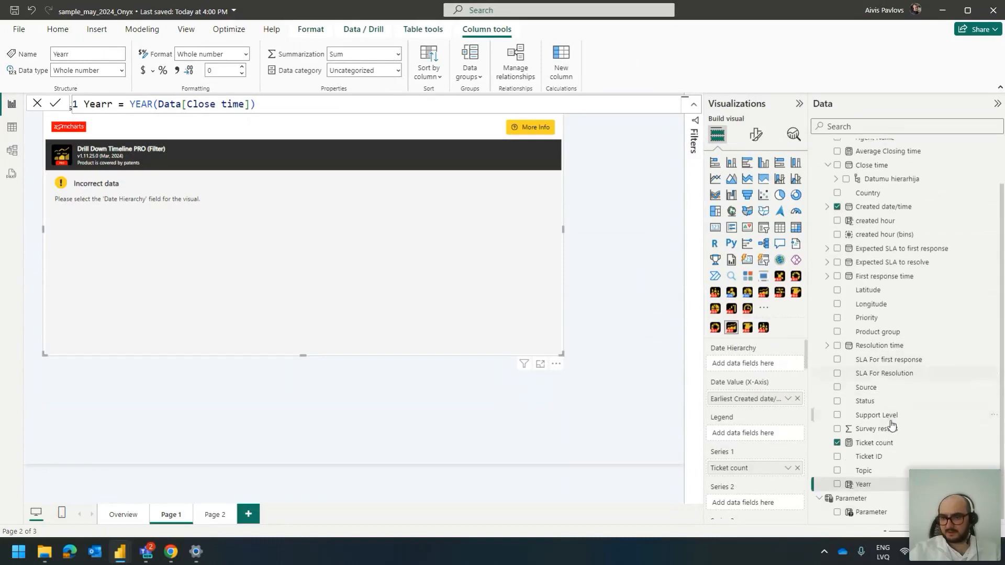
{"action": "left_click_drag", "start_coordinate": [869, 485], "coordinate": [756, 367]}
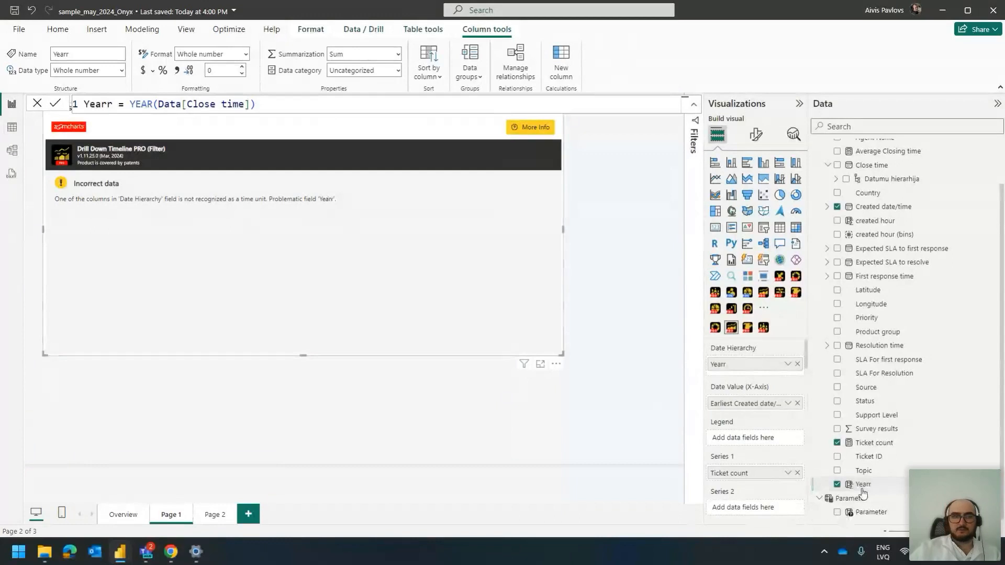
Correct the calculated column's name to Year in its formula
{"action": "key", "text": "BackSpace"}
{"action": "key", "text": "shift+Return"}
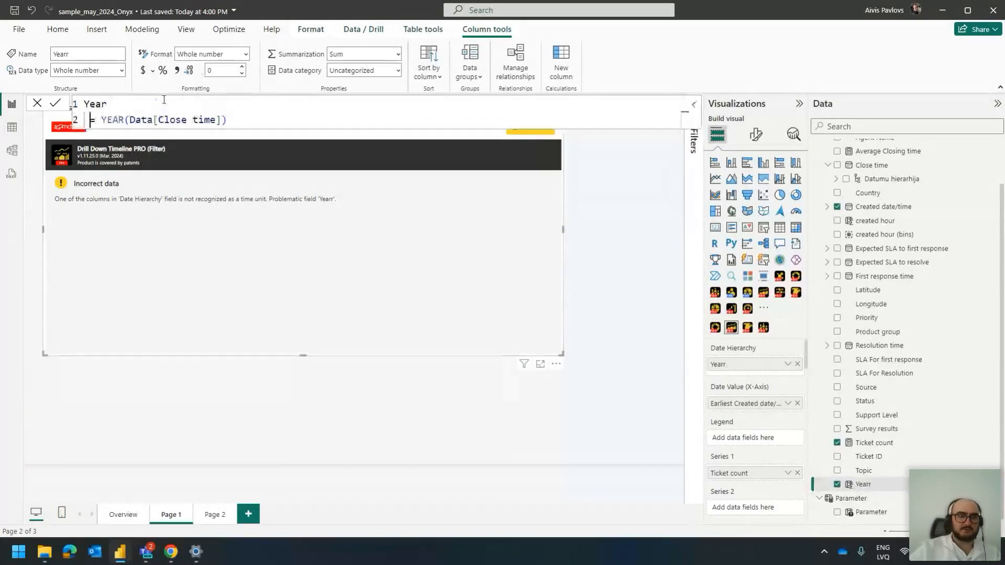
{"action": "key", "text": "BackSpace"}
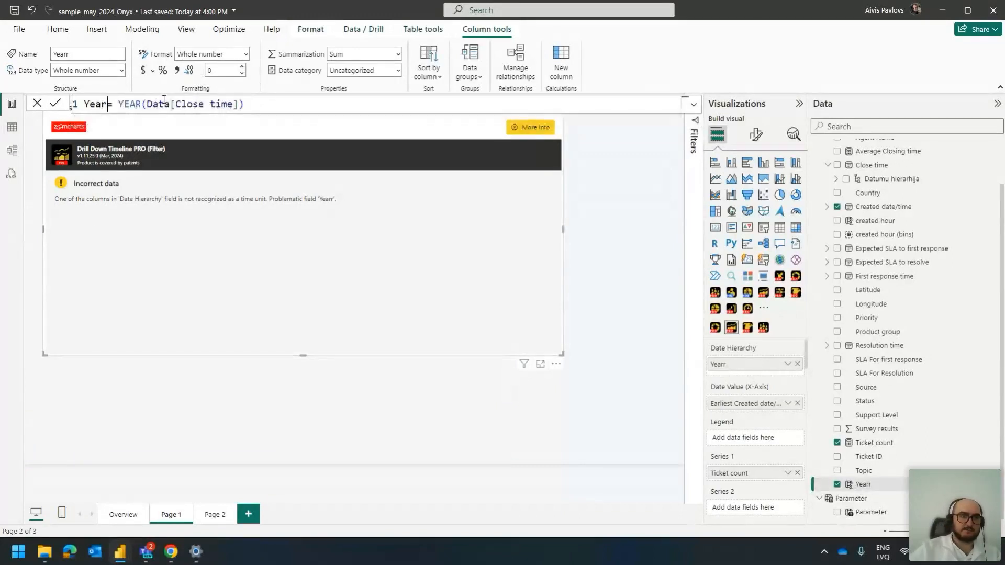
{"action": "key", "text": "Return"}
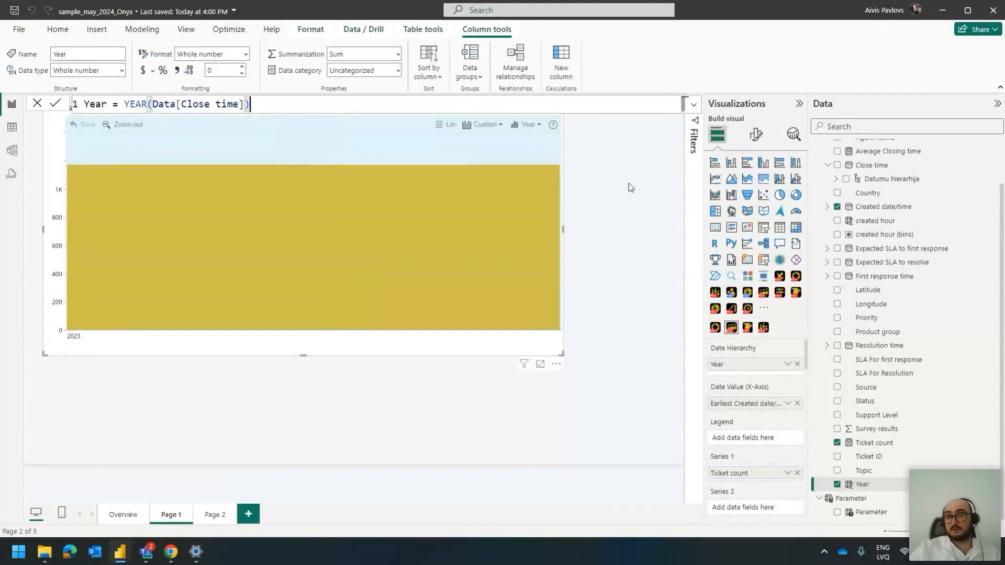
Check which units the timeline's Display Units and Initial Display Unit settings offer with the Year column
{"action": "left_click", "coordinate": [756, 135]}
{"action": "left_click", "coordinate": [756, 357]}
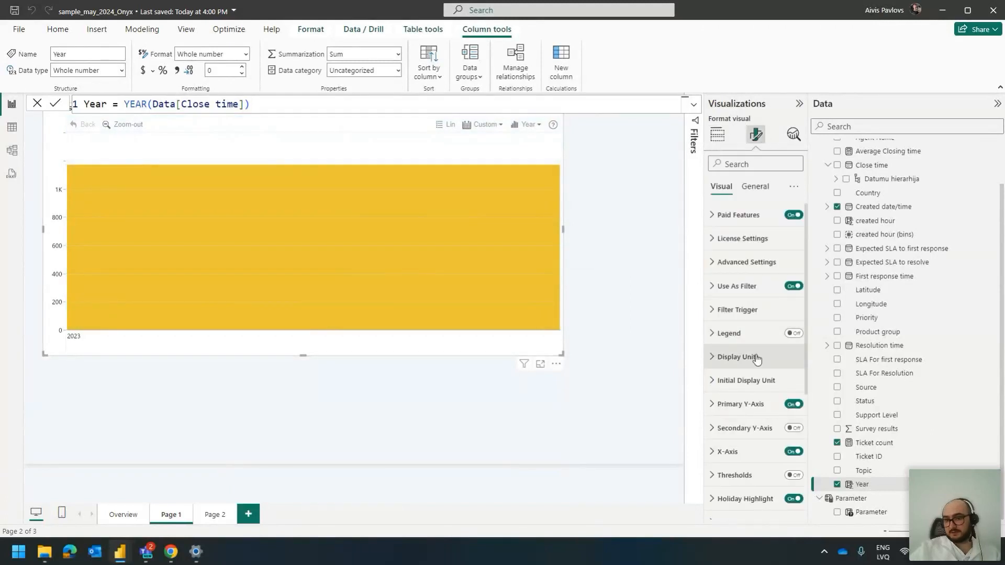
{"action": "left_click", "coordinate": [758, 425]}
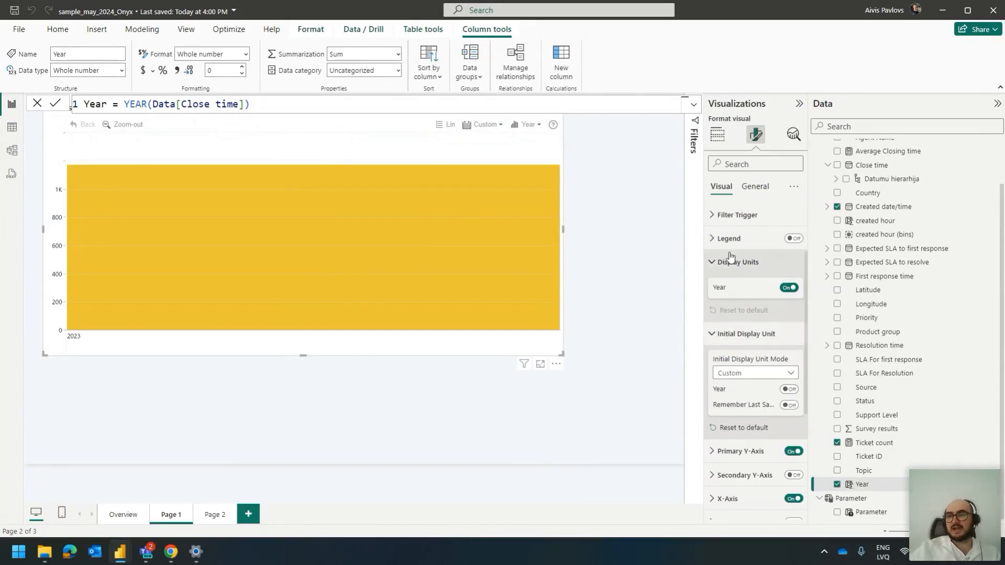
{"action": "left_click", "coordinate": [717, 134]}
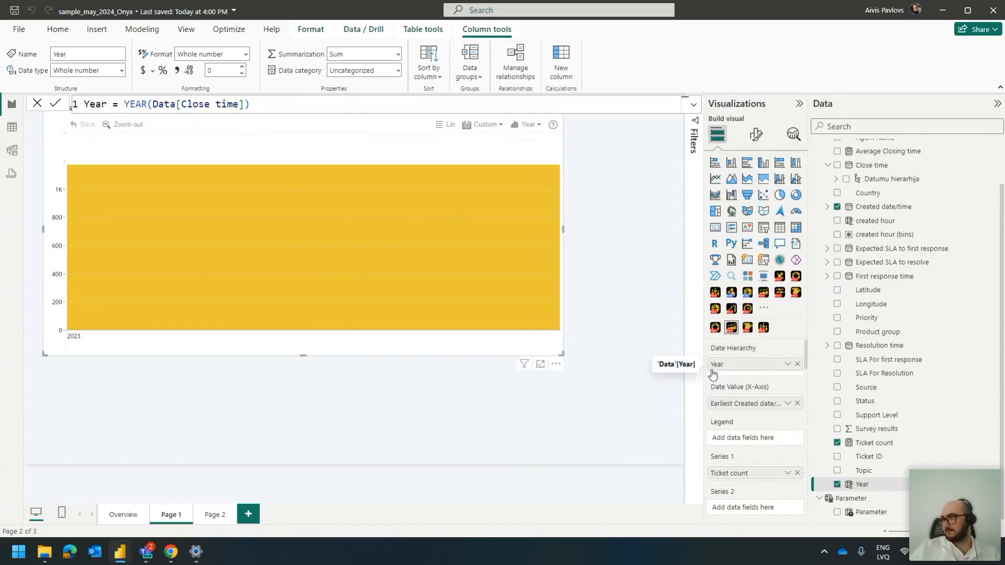
Return to Page 1 and replace Year with Created date/time in the timeline's Date Hierarchy
{"action": "mouse_move", "coordinate": [273, 201]}
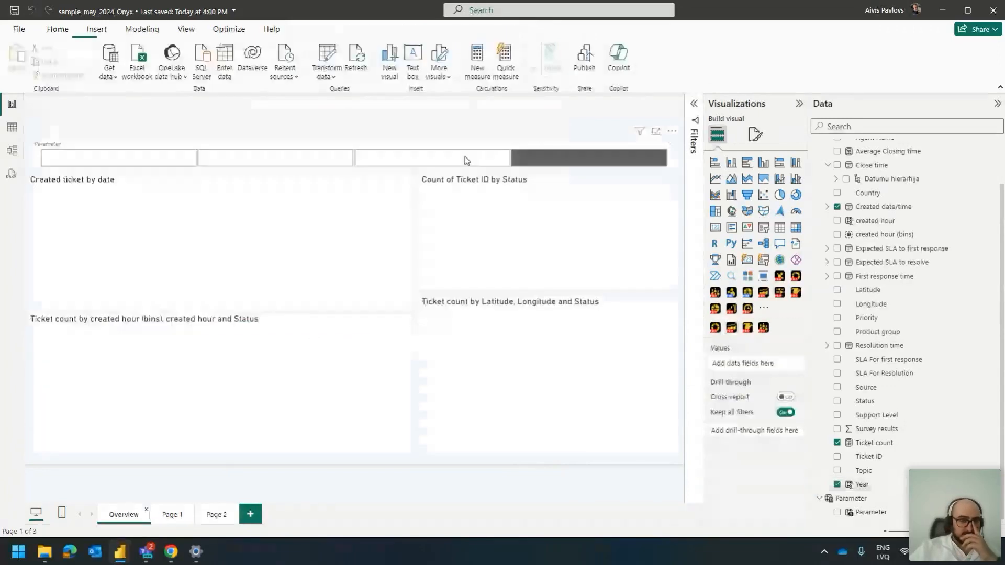
{"action": "left_click", "coordinate": [215, 515]}
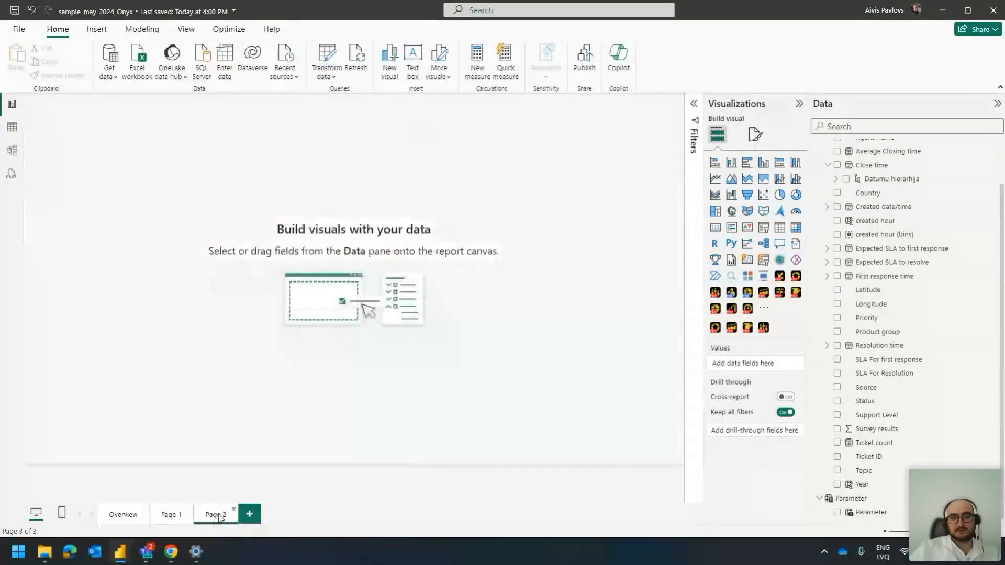
{"action": "left_click", "coordinate": [174, 518]}
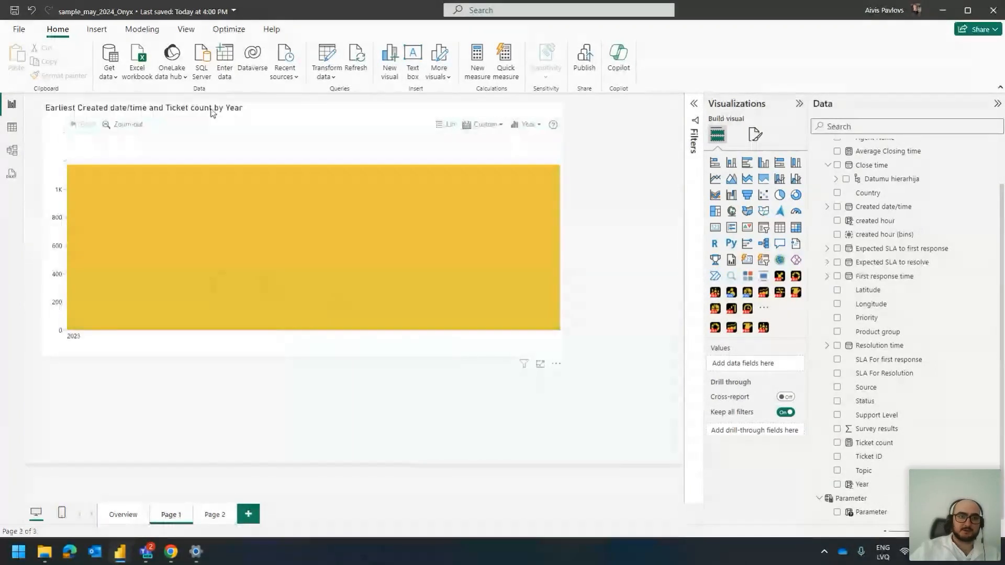
{"action": "left_click", "coordinate": [213, 111]}
{"action": "left_click", "coordinate": [797, 364]}
{"action": "left_click_drag", "start_coordinate": [873, 207], "coordinate": [759, 367]}
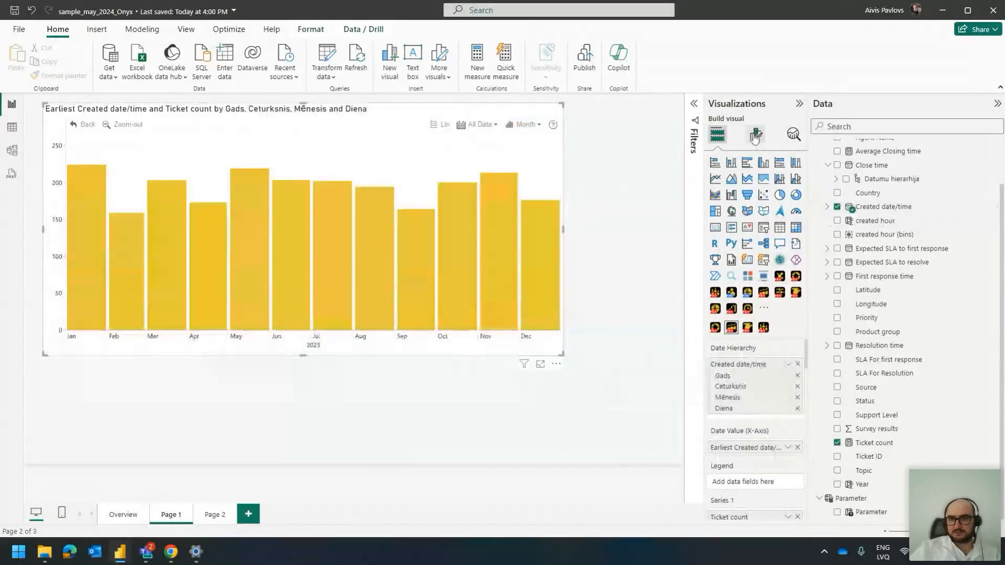
Review the timeline's Display Units and Initial Display Unit settings with the full date hierarchy
{"action": "left_click", "coordinate": [756, 135]}
{"action": "left_click", "coordinate": [754, 356]}
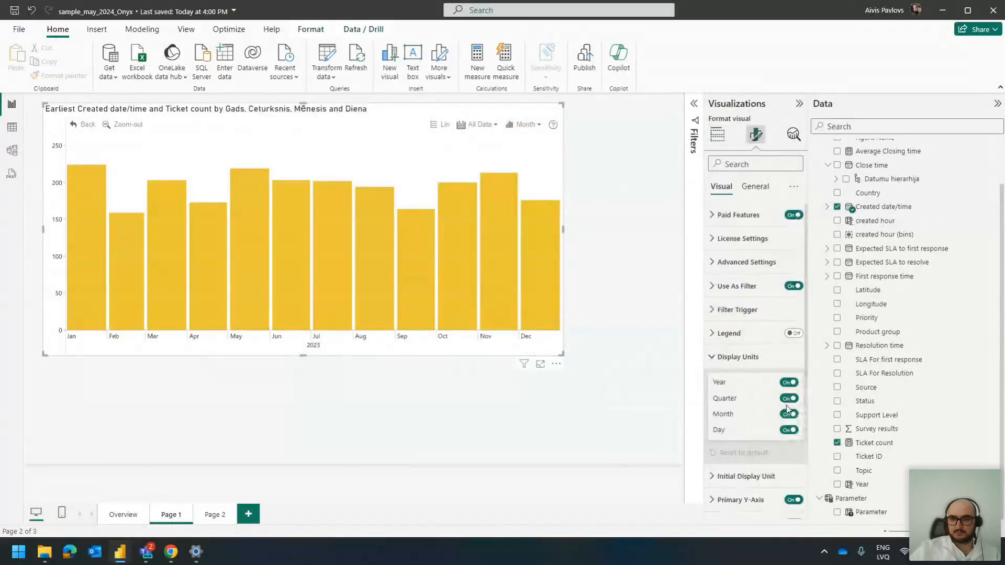
{"action": "left_click", "coordinate": [738, 357]}
{"action": "left_click", "coordinate": [746, 381]}
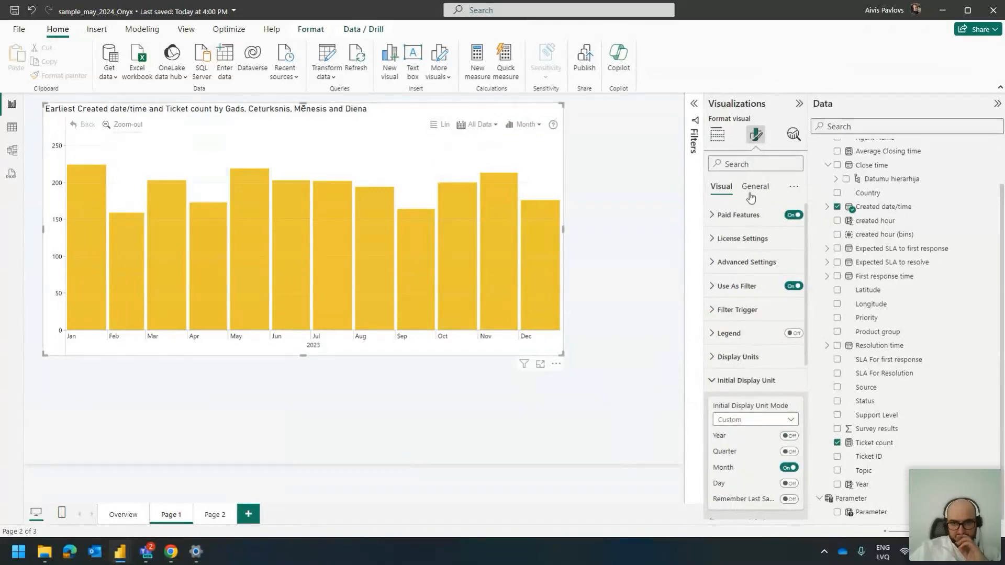
{"action": "left_click", "coordinate": [718, 135]}
Insert a slicer on Page 1 and populate it with the Parameter field
{"action": "left_click", "coordinate": [879, 512]}
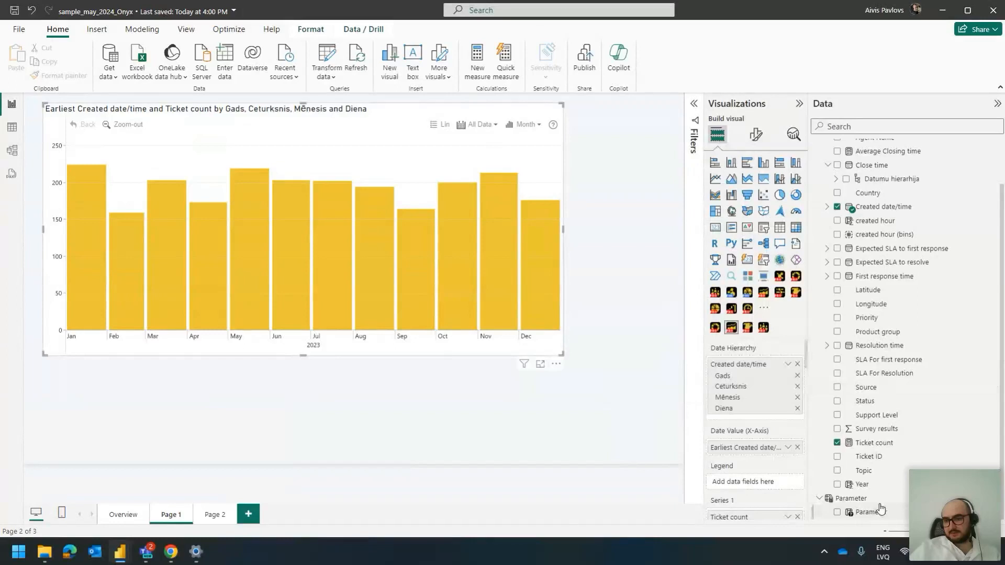
{"action": "left_click", "coordinate": [632, 291]}
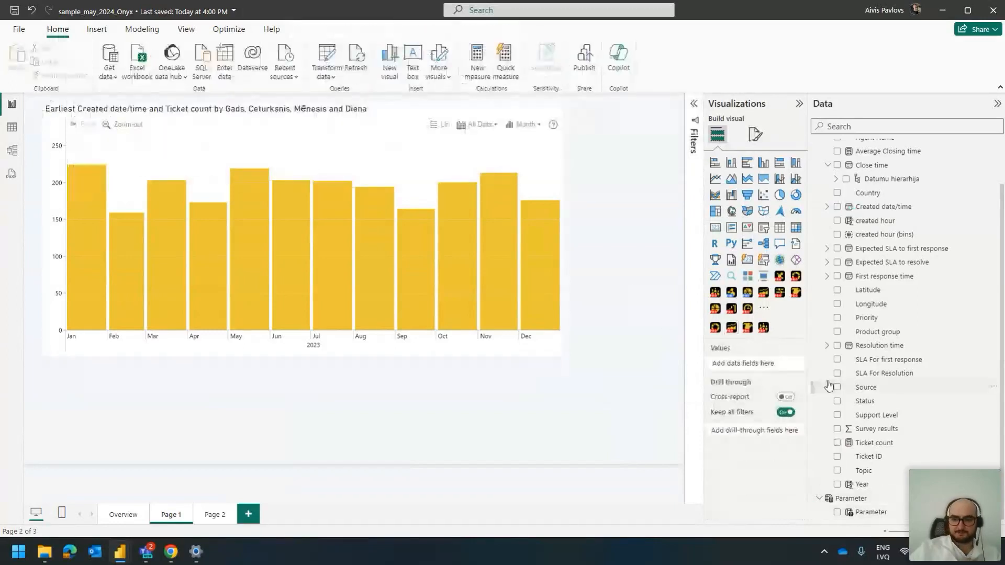
{"action": "left_click", "coordinate": [763, 227]}
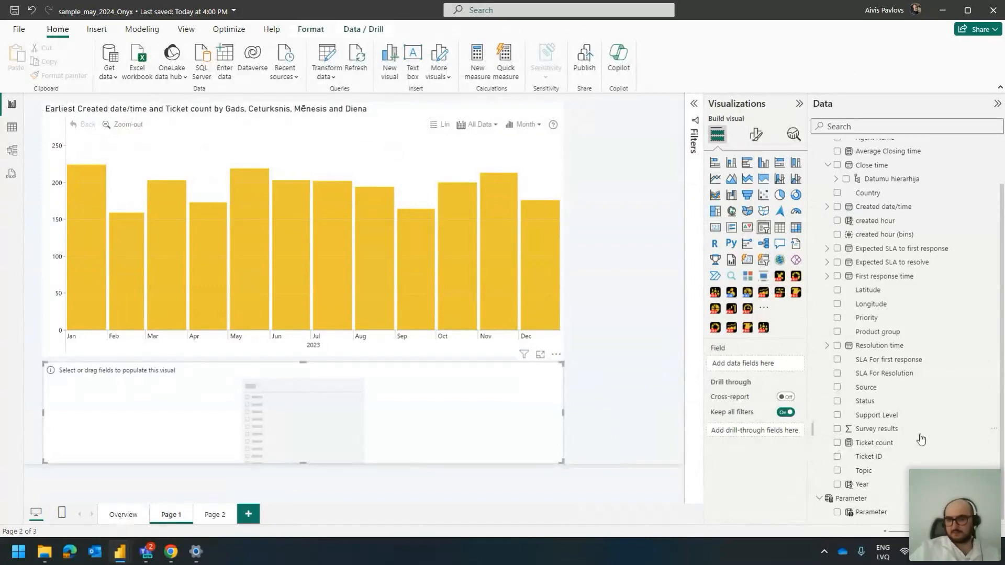
{"action": "left_click_drag", "start_coordinate": [872, 512], "coordinate": [521, 432]}
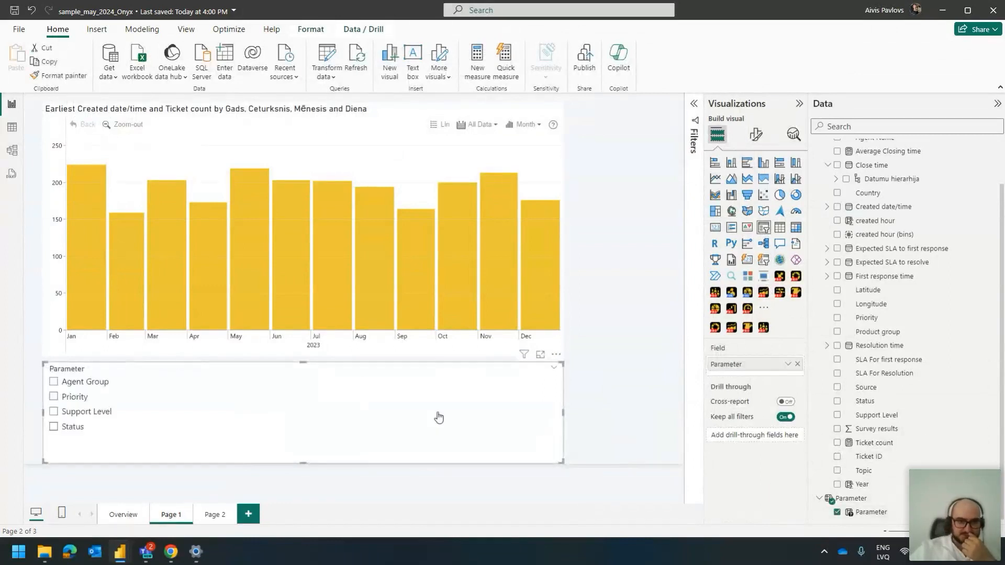
Try each option in the Parameter slicer in turn, ending on Agent Group
{"action": "left_click", "coordinate": [88, 383]}
{"action": "left_click", "coordinate": [82, 399]}
{"action": "left_click", "coordinate": [76, 414]}
{"action": "left_click", "coordinate": [74, 427]}
{"action": "left_click", "coordinate": [77, 413]}
{"action": "left_click", "coordinate": [71, 397]}
{"action": "left_click", "coordinate": [84, 384]}
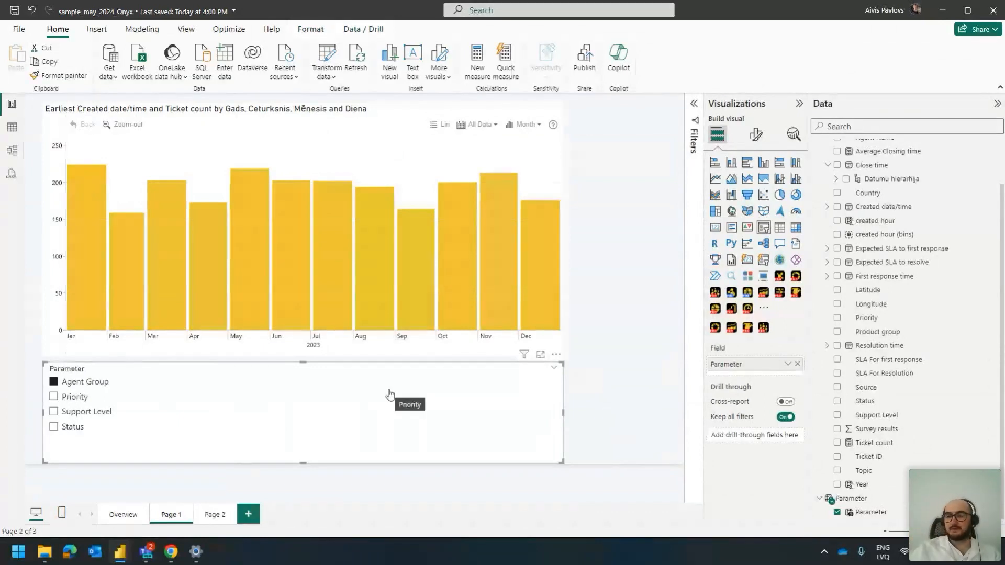
Add Parameter as the timeline's Legend and switch the slicer through Priority and Support Level to Status
{"action": "left_click", "coordinate": [347, 222]}
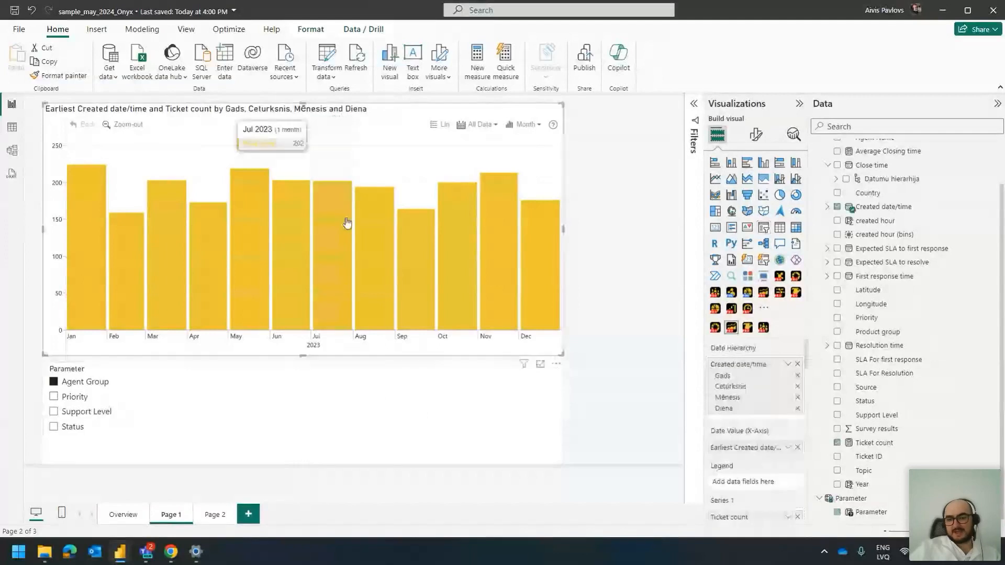
{"action": "left_click_drag", "start_coordinate": [869, 512], "coordinate": [760, 480]}
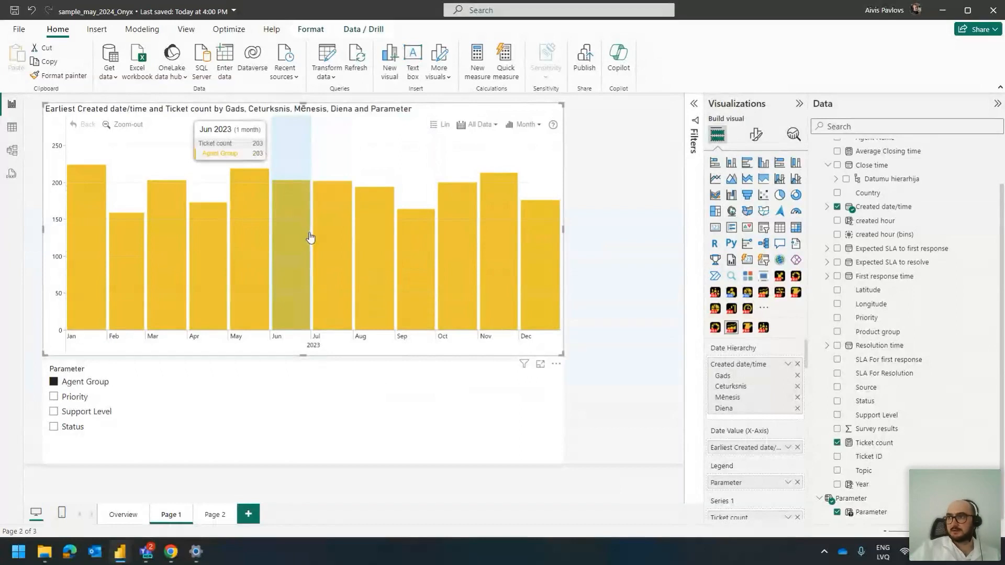
{"action": "left_click", "coordinate": [54, 397]}
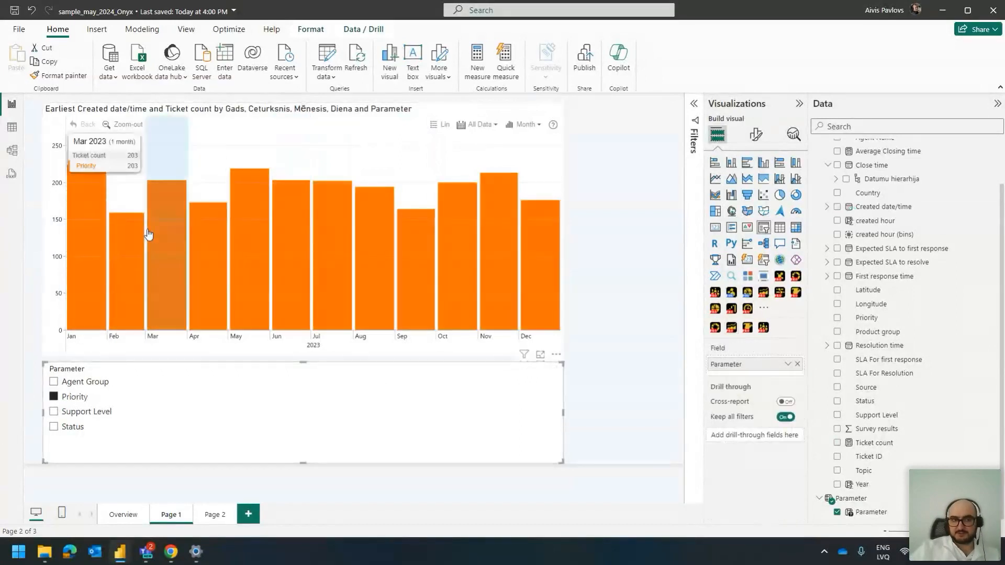
{"action": "left_click", "coordinate": [88, 411]}
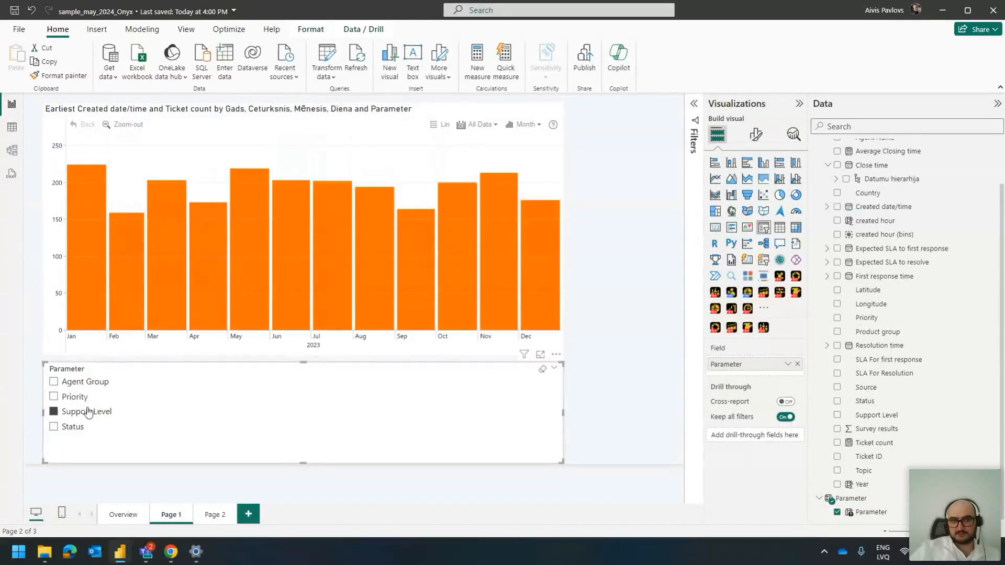
{"action": "left_click", "coordinate": [73, 427]}
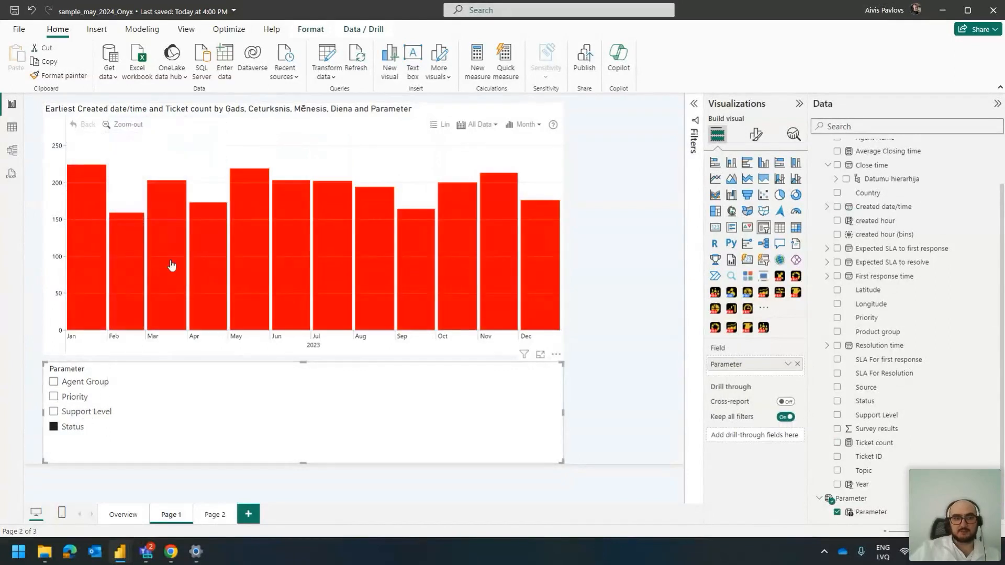
Set the timeline's Parameter legend to show the values of the selected field
{"action": "left_click", "coordinate": [163, 145]}
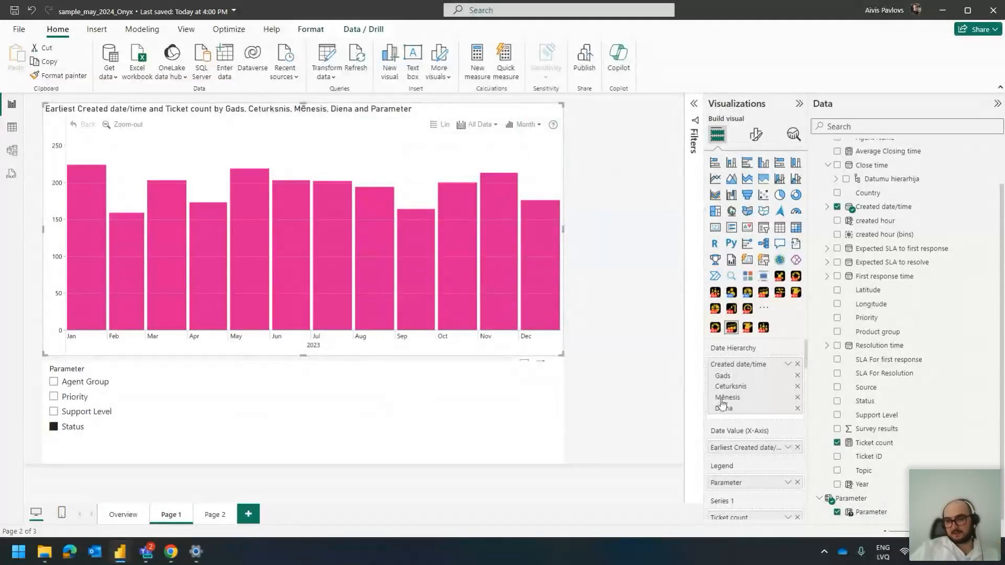
{"action": "scroll", "coordinate": [738, 440], "scroll_direction": "down", "scroll_amount": 1}
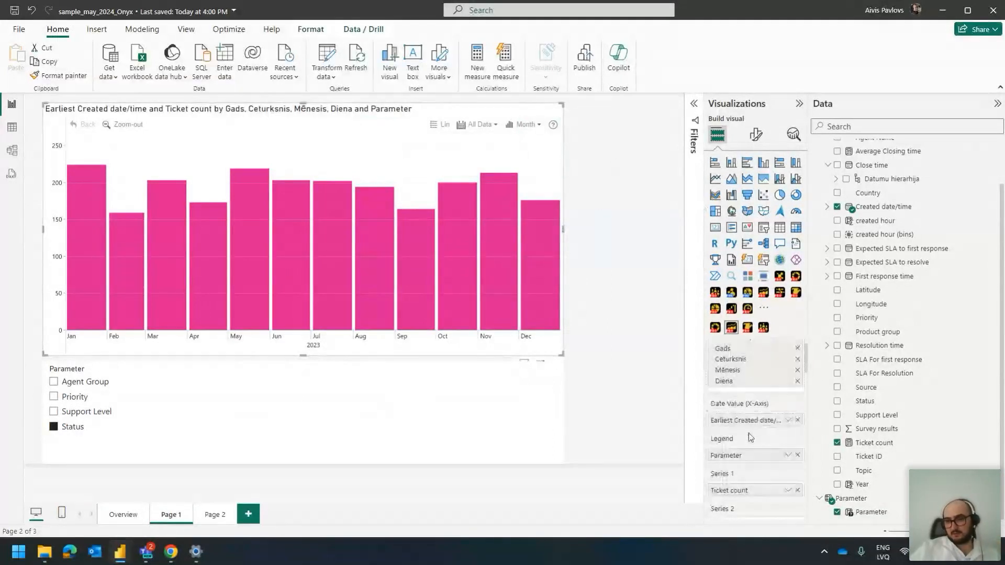
{"action": "left_click", "coordinate": [788, 456]}
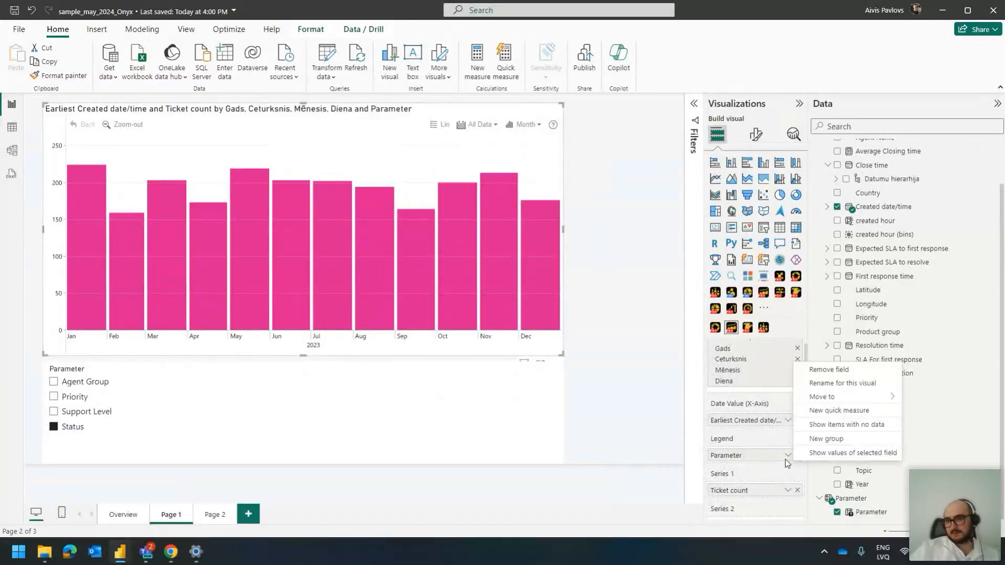
{"action": "left_click", "coordinate": [850, 454]}
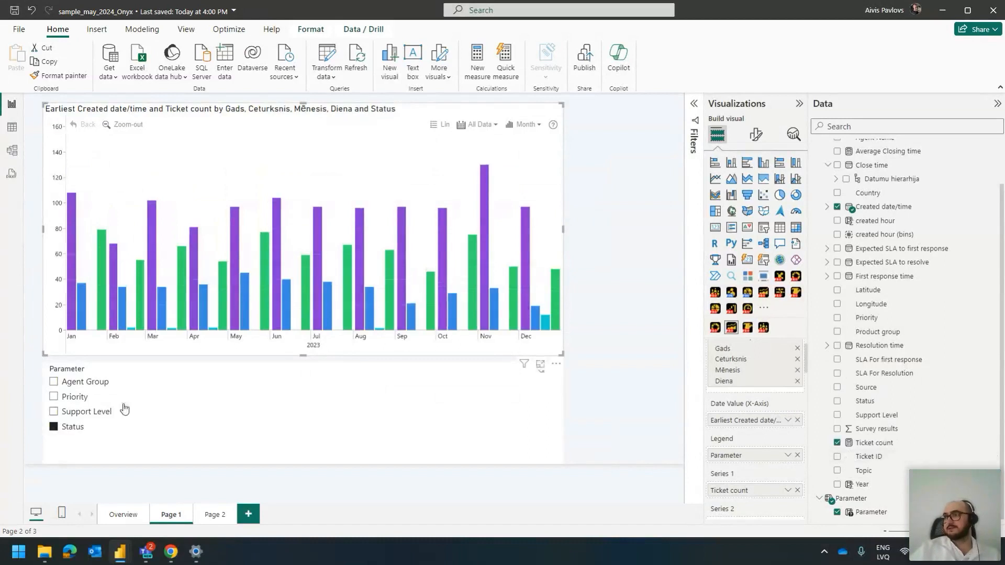
Switch the Parameter slicer through Support Level, Priority and Agent Group and back to Status, comparing the timeline's monthly breakdowns
{"action": "mouse_move", "coordinate": [256, 276]}
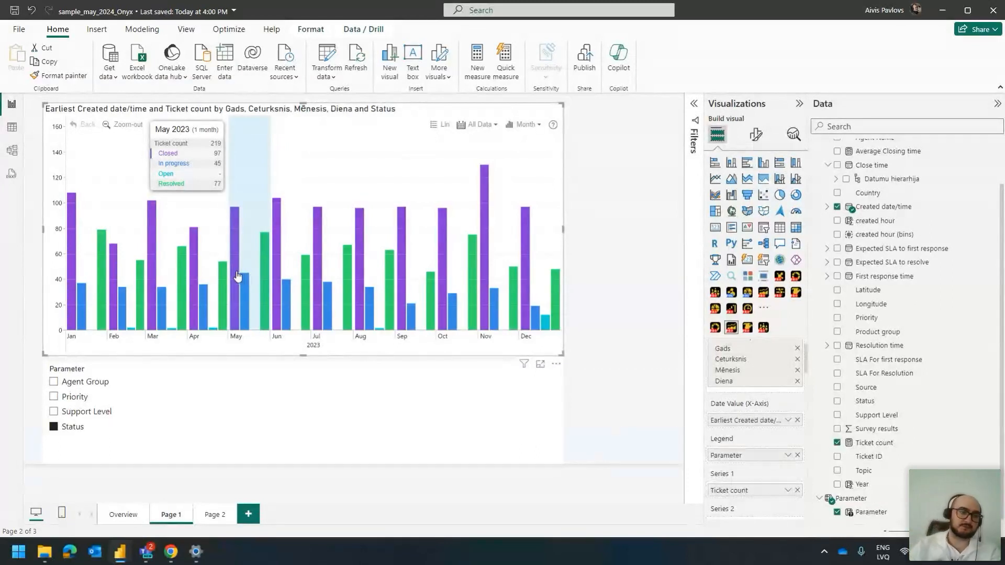
{"action": "left_click", "coordinate": [105, 411]}
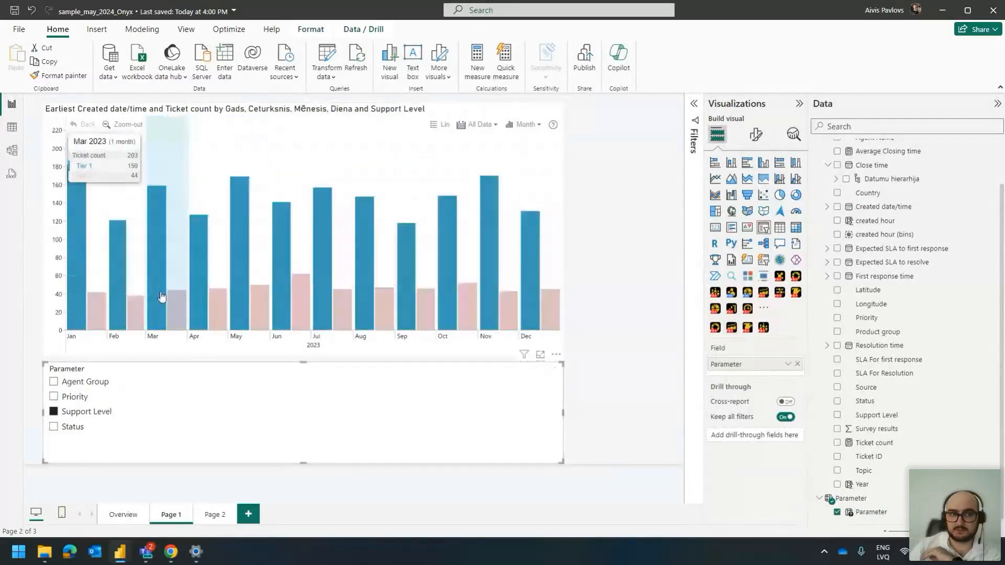
{"action": "left_click", "coordinate": [76, 398]}
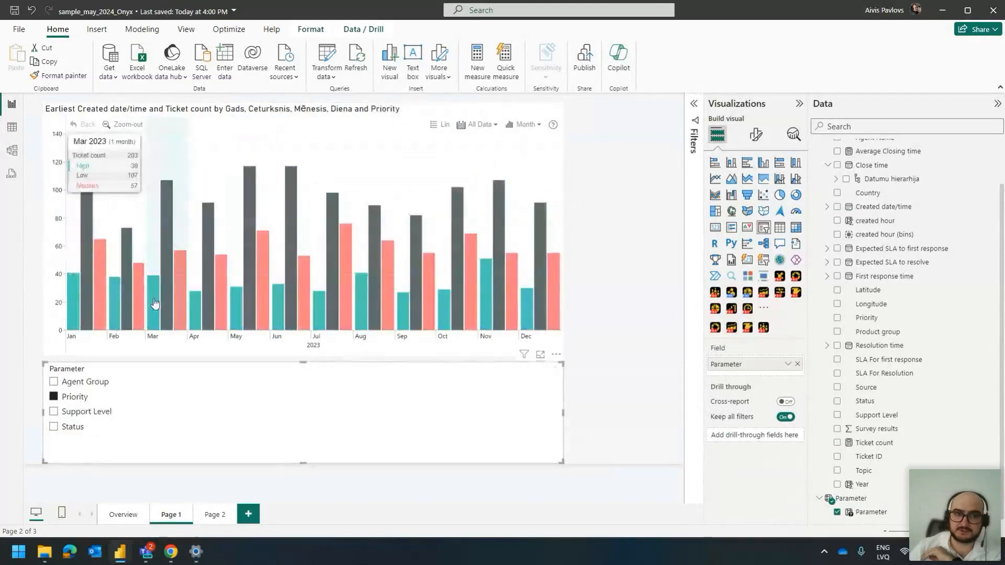
{"action": "left_click", "coordinate": [73, 382]}
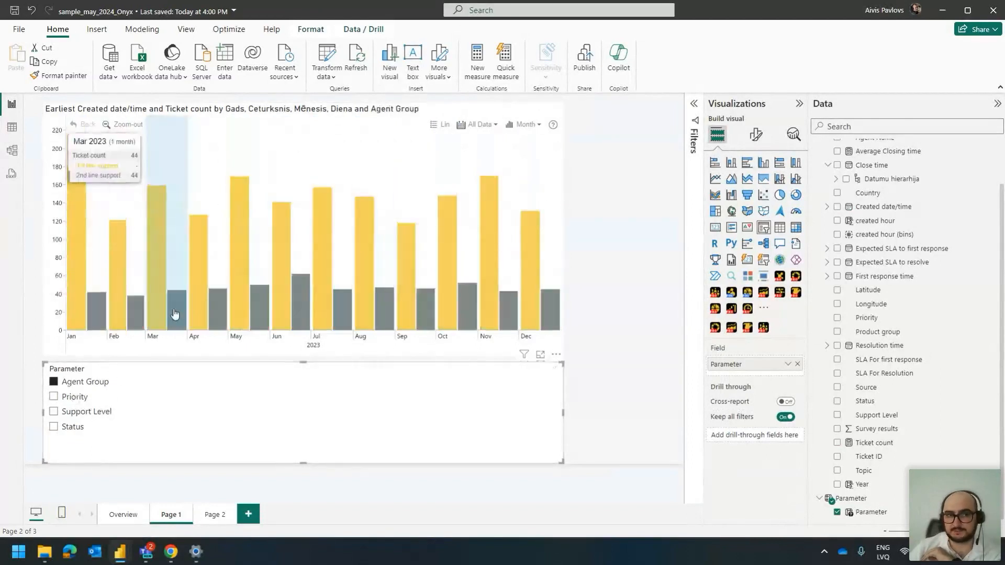
{"action": "left_click", "coordinate": [56, 396]}
{"action": "left_click", "coordinate": [63, 411]}
{"action": "left_click", "coordinate": [78, 428]}
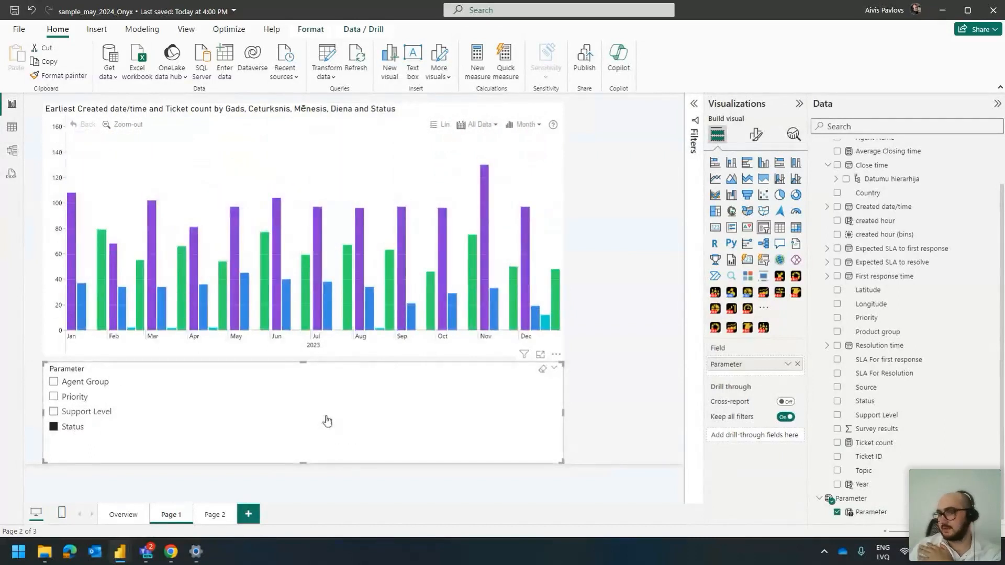
Set the timeline's Parameter legend to show the parameter field itself and try the slicer on Support Level, Priority and Agent Group
{"action": "left_click", "coordinate": [118, 118]}
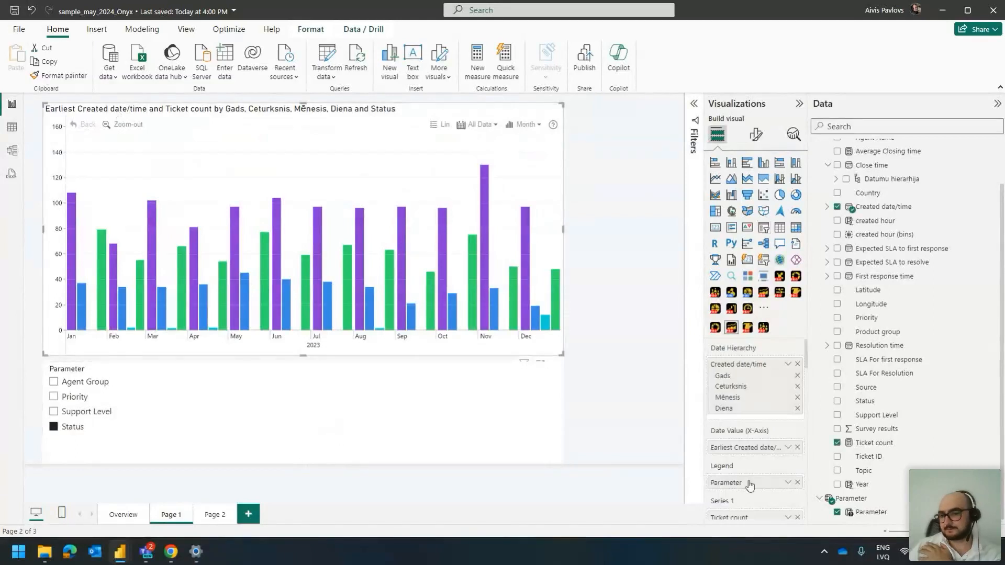
{"action": "scroll", "coordinate": [754, 471], "scroll_direction": "down", "scroll_amount": 1}
{"action": "left_click", "coordinate": [787, 456]}
{"action": "left_click", "coordinate": [818, 527]}
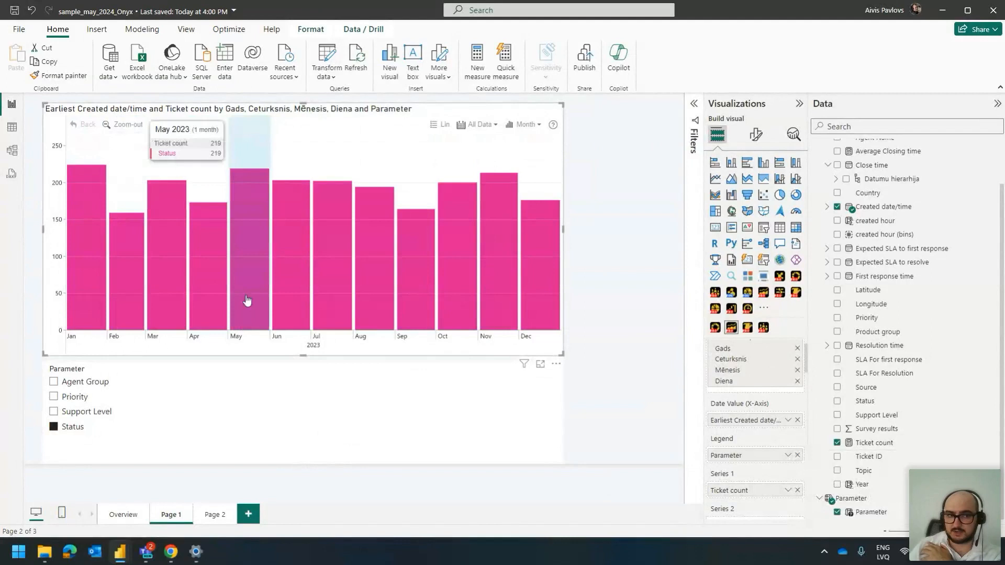
{"action": "left_click", "coordinate": [93, 412]}
{"action": "left_click", "coordinate": [75, 397]}
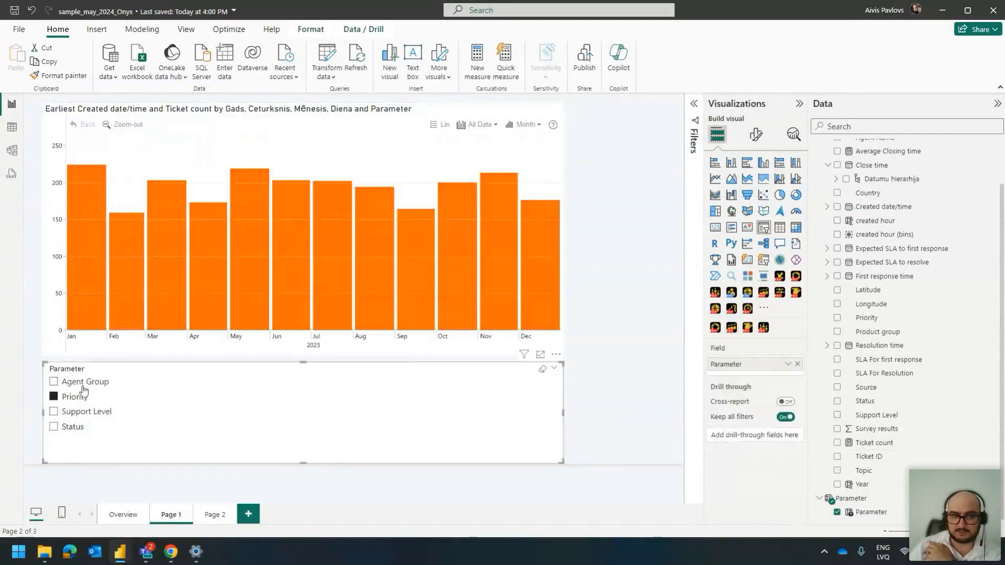
{"action": "left_click", "coordinate": [78, 381]}
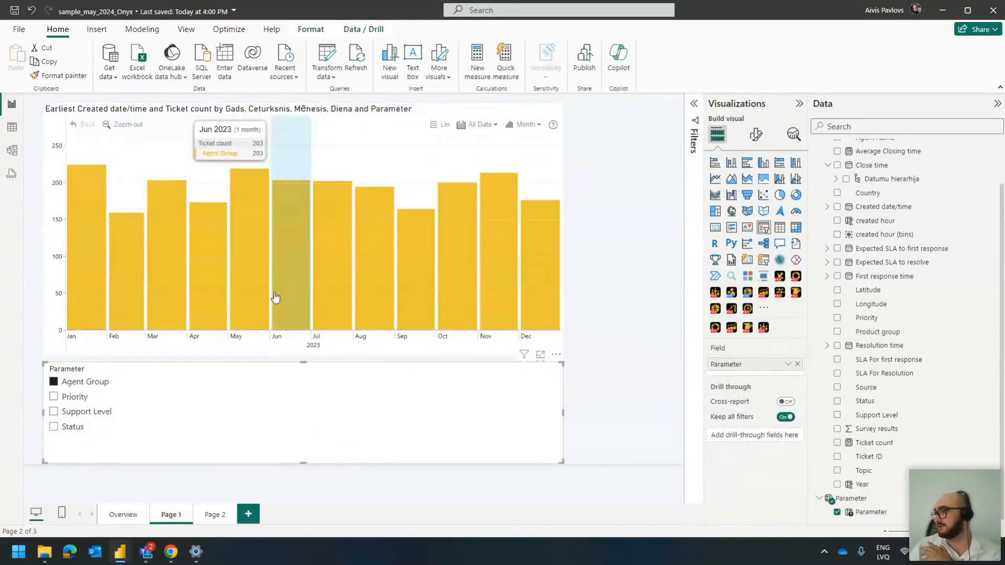
Set the timeline's Parameter legend to show the values of the selected field again
{"action": "left_click", "coordinate": [421, 111]}
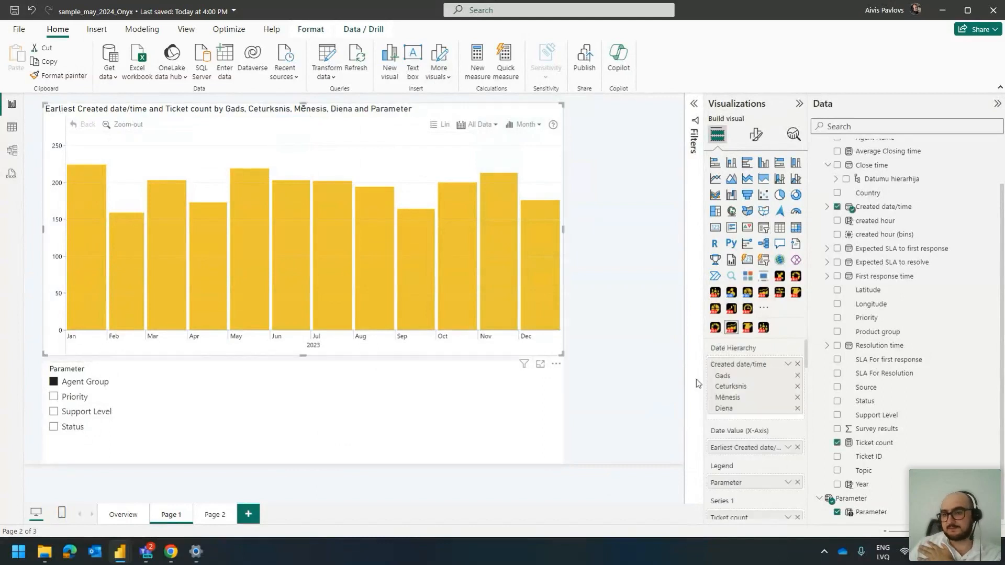
{"action": "scroll", "coordinate": [754, 408], "scroll_direction": "down", "scroll_amount": 1}
{"action": "left_click", "coordinate": [788, 428]}
{"action": "left_click", "coordinate": [840, 516]}
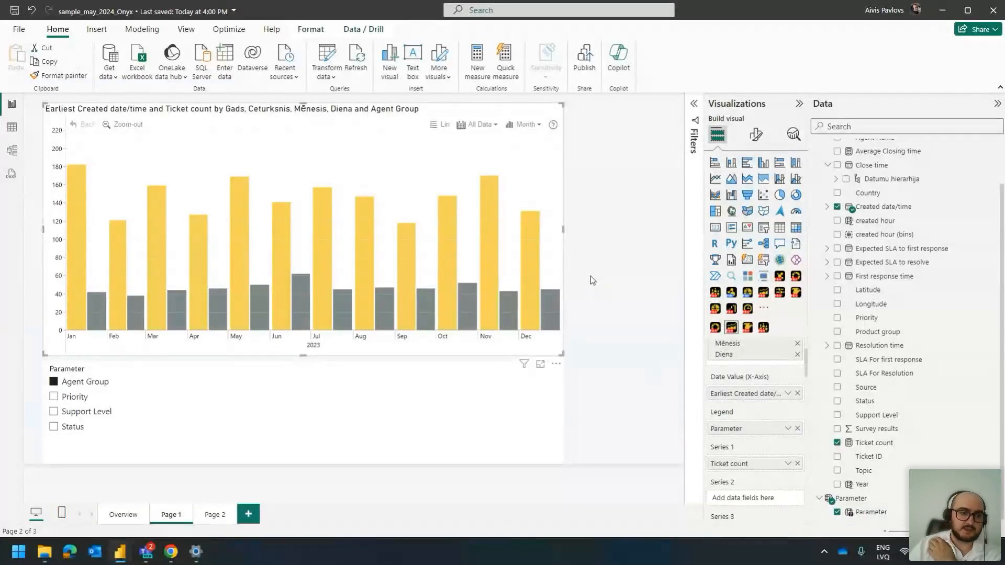
Look at the Overview page for reference, then shrink the Page 1 timeline to about half the page width in the upper-left area
{"action": "left_click", "coordinate": [123, 515]}
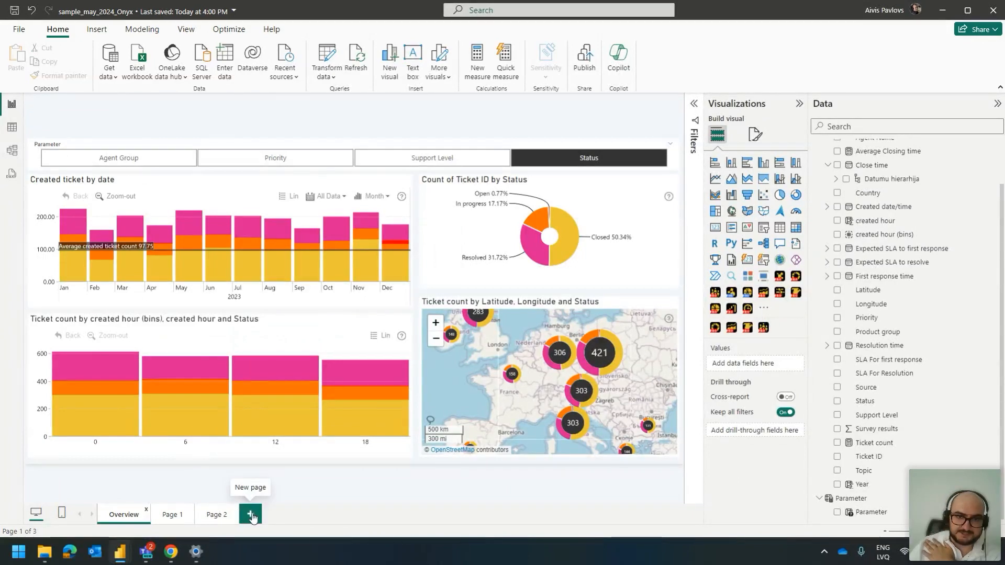
{"action": "left_click", "coordinate": [173, 514]}
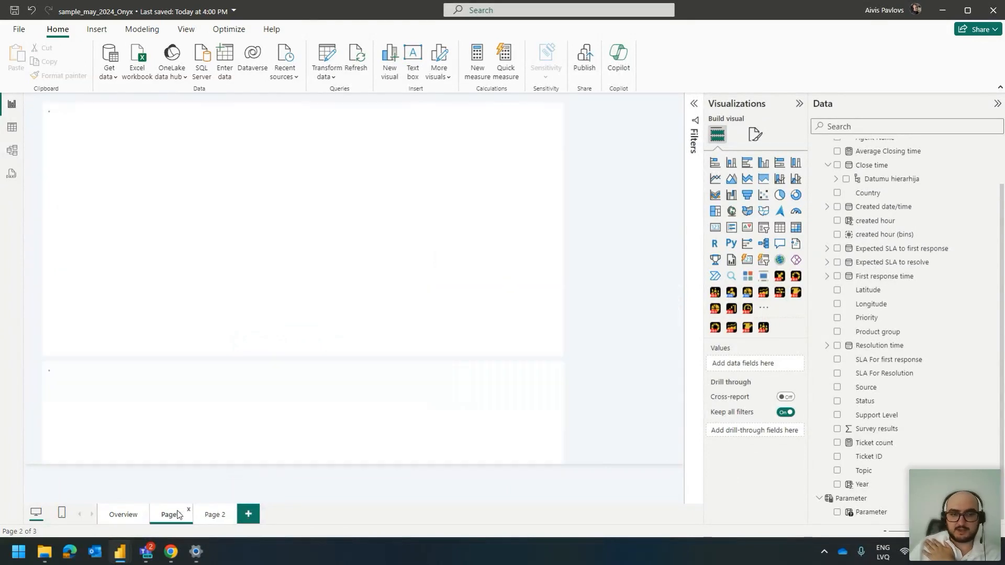
{"action": "left_click_drag", "start_coordinate": [244, 114], "coordinate": [231, 104]}
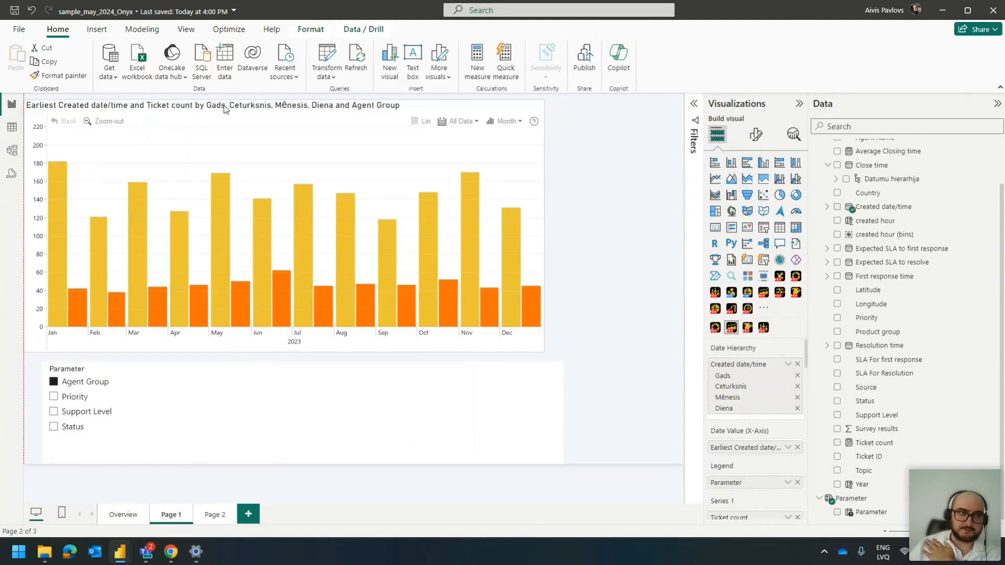
{"action": "left_click_drag", "start_coordinate": [535, 343], "coordinate": [347, 339]}
{"action": "left_click", "coordinate": [425, 287]}
{"action": "left_click", "coordinate": [344, 359]}
Turn on the Reset Button in the timeline's toolbar settings and reset the chart to all data
{"action": "left_click", "coordinate": [114, 124]}
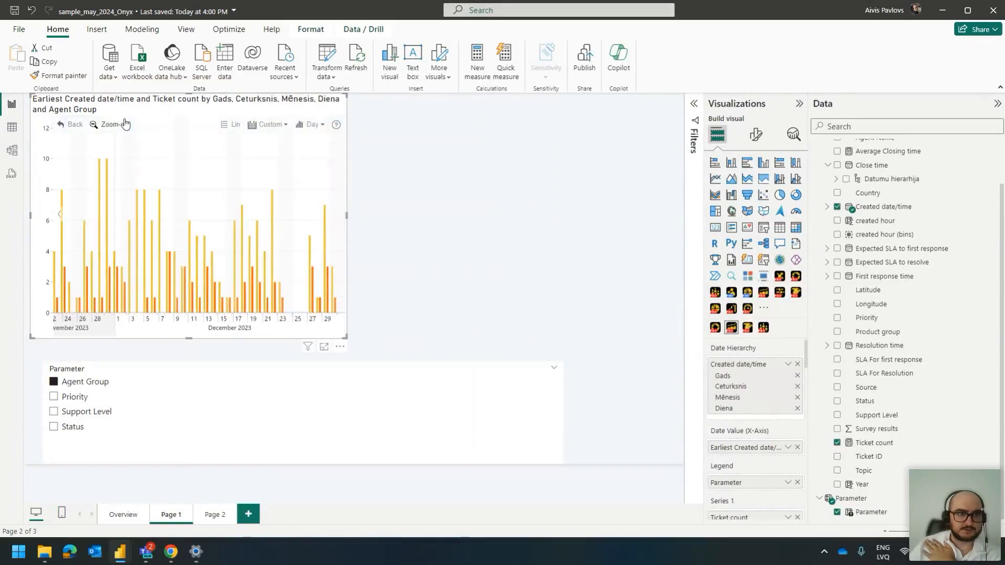
{"action": "left_click", "coordinate": [598, 190]}
{"action": "left_click", "coordinate": [186, 100]}
{"action": "left_click", "coordinate": [755, 134]}
{"action": "scroll", "coordinate": [754, 314], "scroll_direction": "down", "scroll_amount": 4}
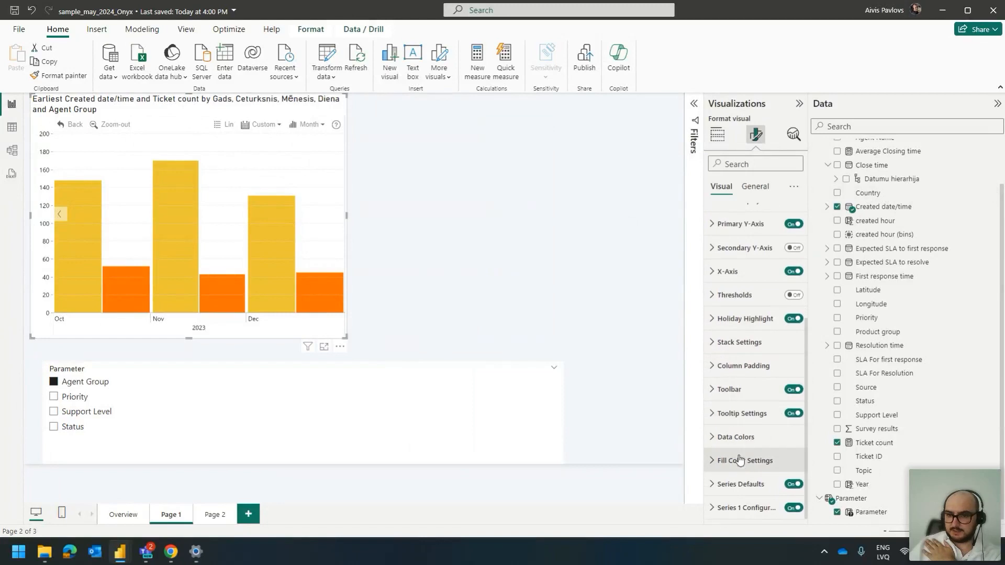
{"action": "left_click", "coordinate": [751, 395]}
{"action": "scroll", "coordinate": [751, 398], "scroll_direction": "down", "scroll_amount": 3}
{"action": "left_click", "coordinate": [789, 367]}
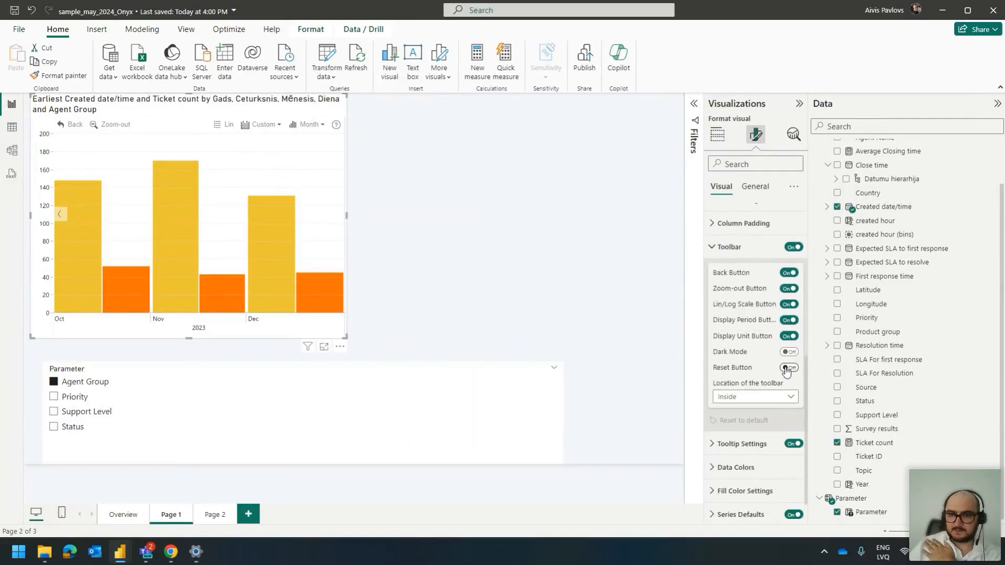
{"action": "left_click", "coordinate": [156, 128]}
Insert a Drill Down Donut PRO beside the timeline with Parameter's selected-field values as Category and Ticket count as Values, and widen it
{"action": "left_click", "coordinate": [482, 197]}
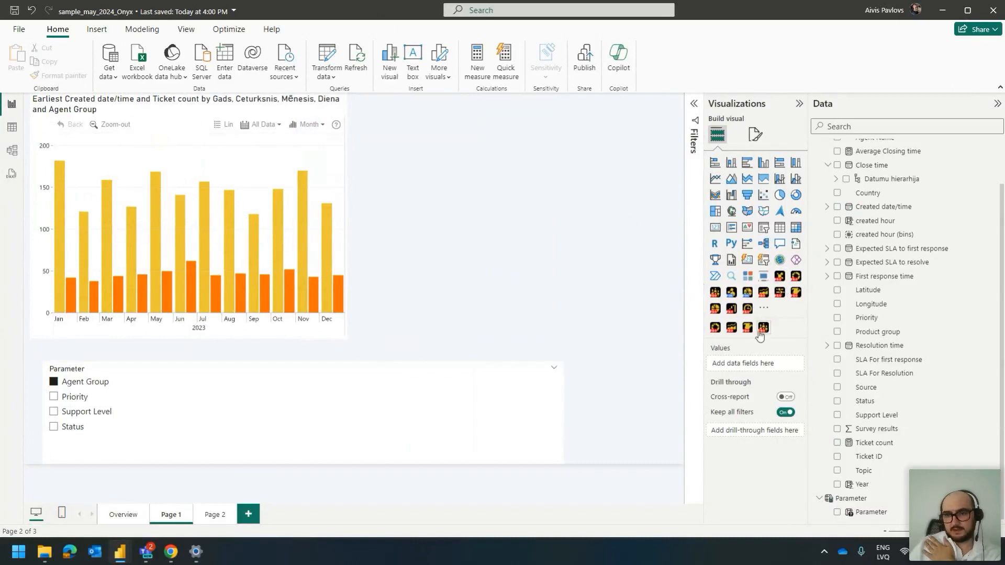
{"action": "left_click", "coordinate": [715, 328]}
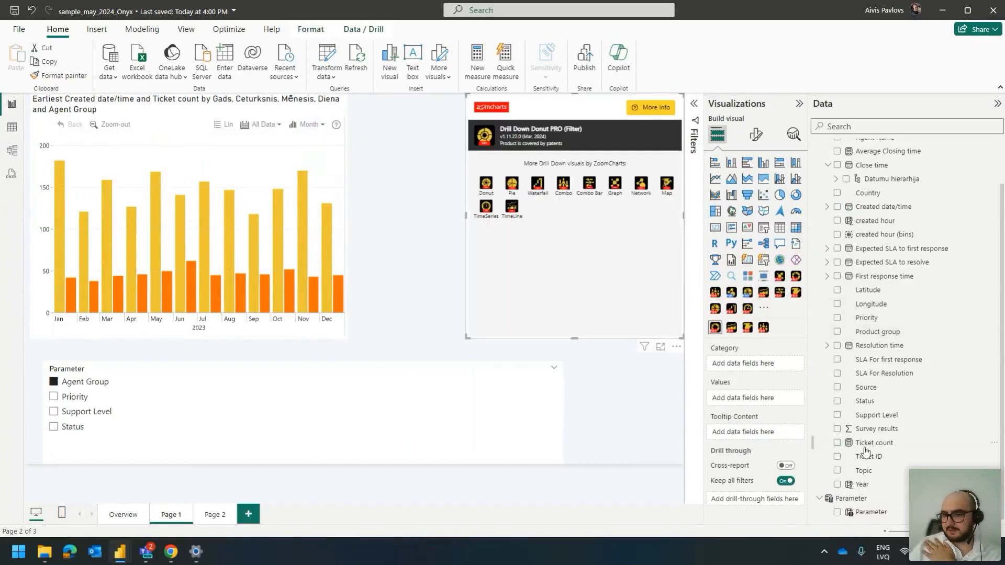
{"action": "left_click_drag", "start_coordinate": [871, 512], "coordinate": [737, 367]}
{"action": "left_click", "coordinate": [787, 365]}
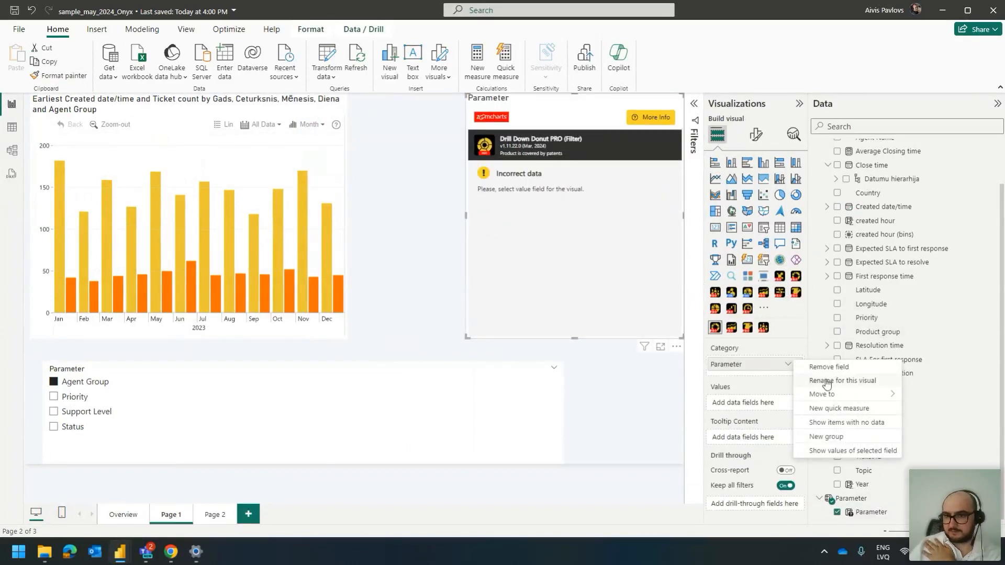
{"action": "left_click", "coordinate": [852, 454]}
{"action": "left_click_drag", "start_coordinate": [874, 443], "coordinate": [744, 403]}
{"action": "left_click_drag", "start_coordinate": [467, 334], "coordinate": [376, 341]}
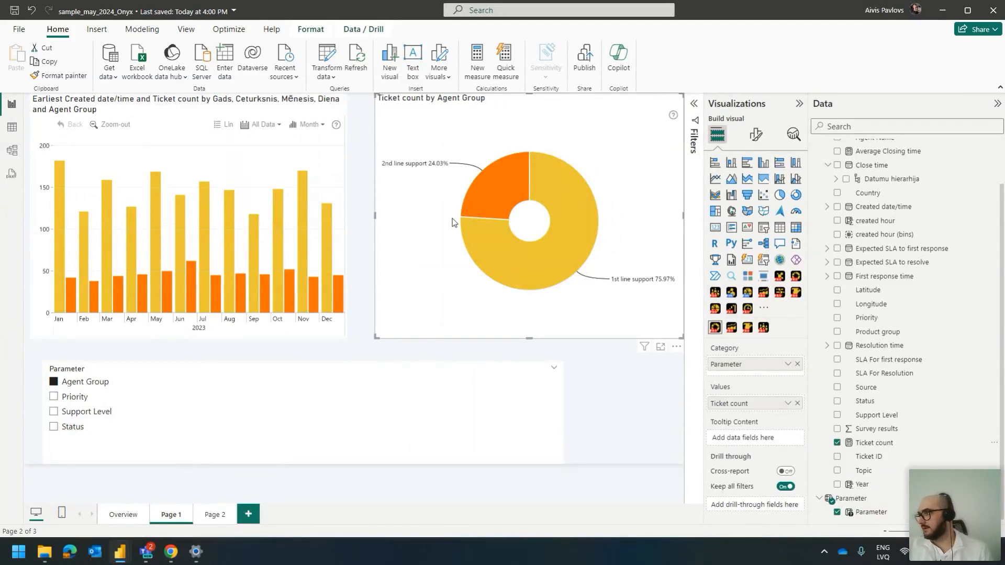
Compare the timeline and donut under the slicer's Priority, Agent Group and Support Level options
{"action": "left_click", "coordinate": [67, 401]}
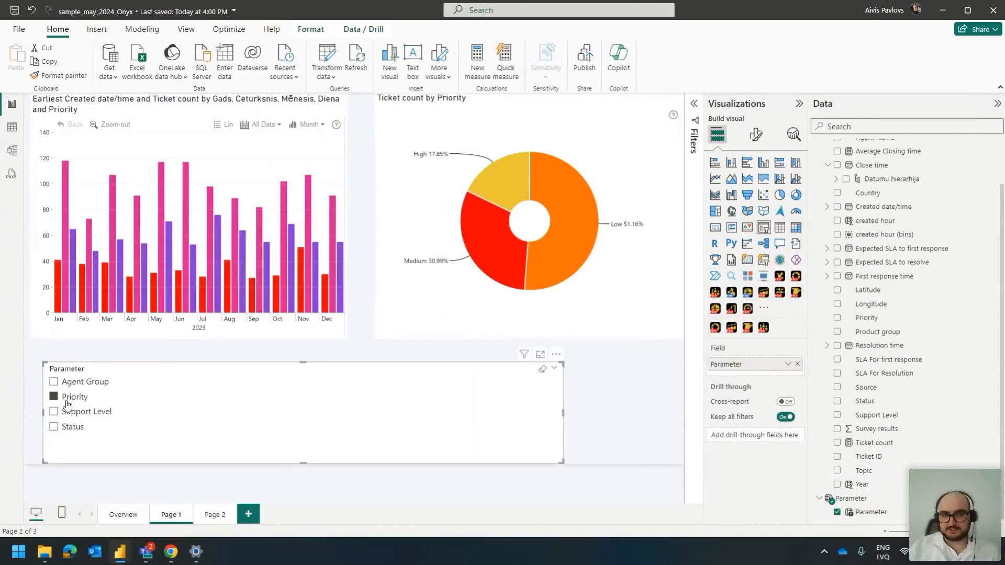
{"action": "left_click", "coordinate": [73, 383]}
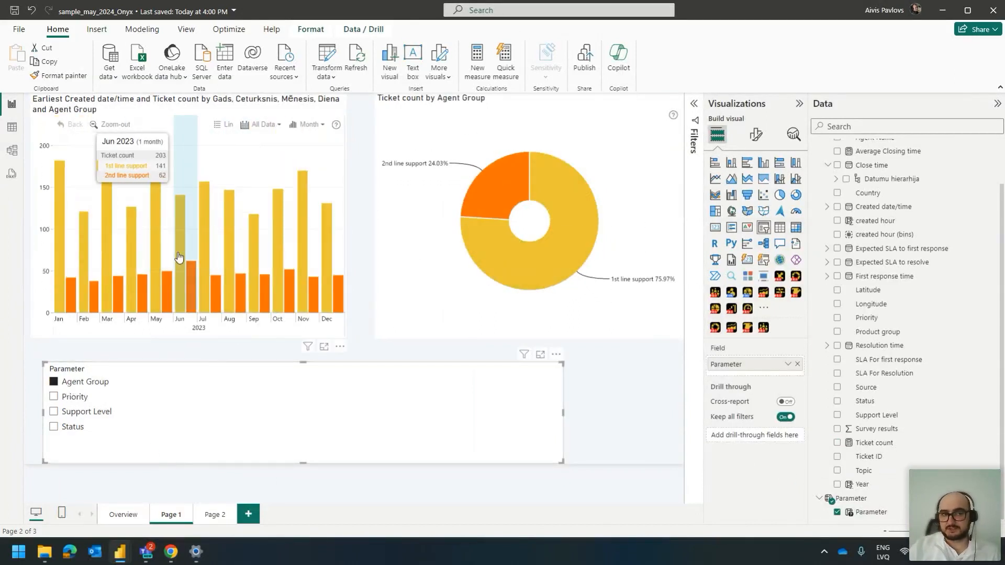
{"action": "left_click", "coordinate": [111, 397]}
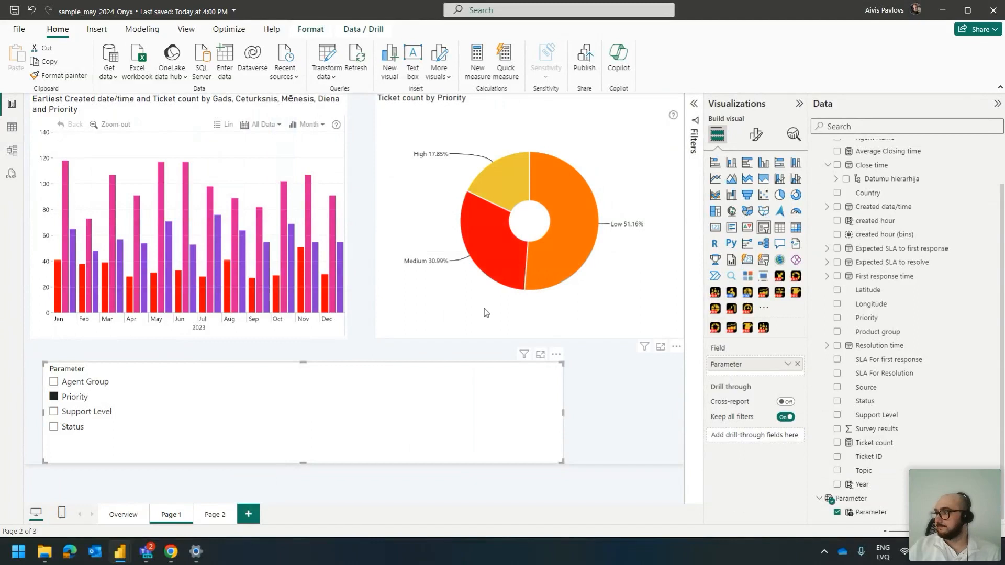
{"action": "left_click", "coordinate": [99, 412]}
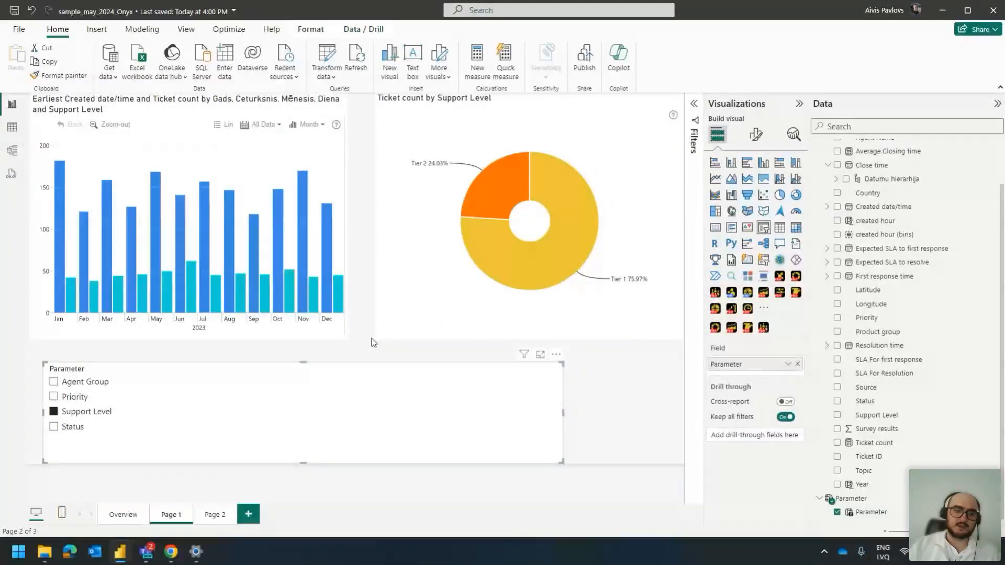
Switch to Page 2 and back to Page 1, and try Priority and Agent Group in the slicer to compare the series colours
{"action": "left_click", "coordinate": [212, 516]}
{"action": "left_click", "coordinate": [173, 516]}
{"action": "mouse_move", "coordinate": [320, 223]}
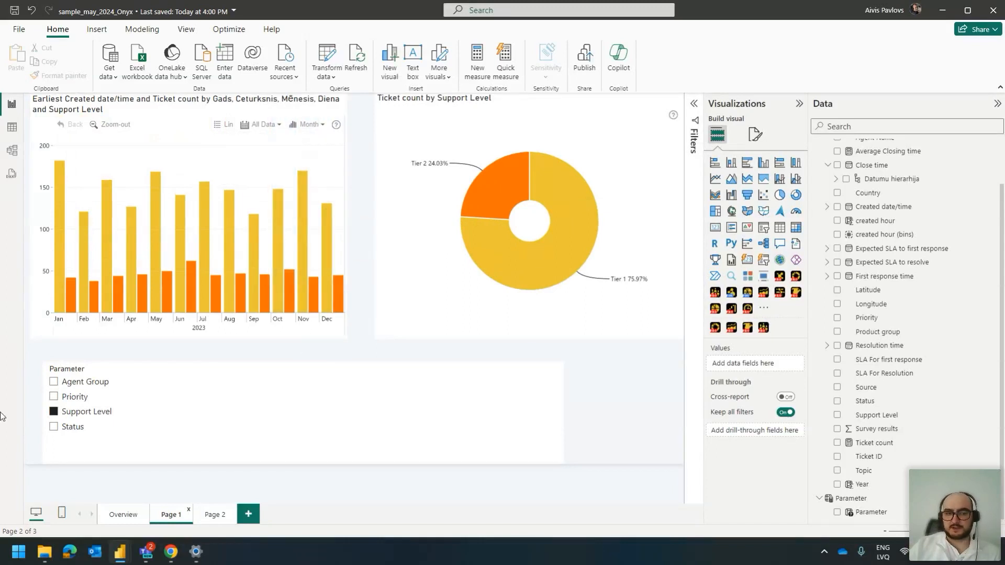
{"action": "left_click", "coordinate": [61, 398]}
{"action": "left_click", "coordinate": [82, 382]}
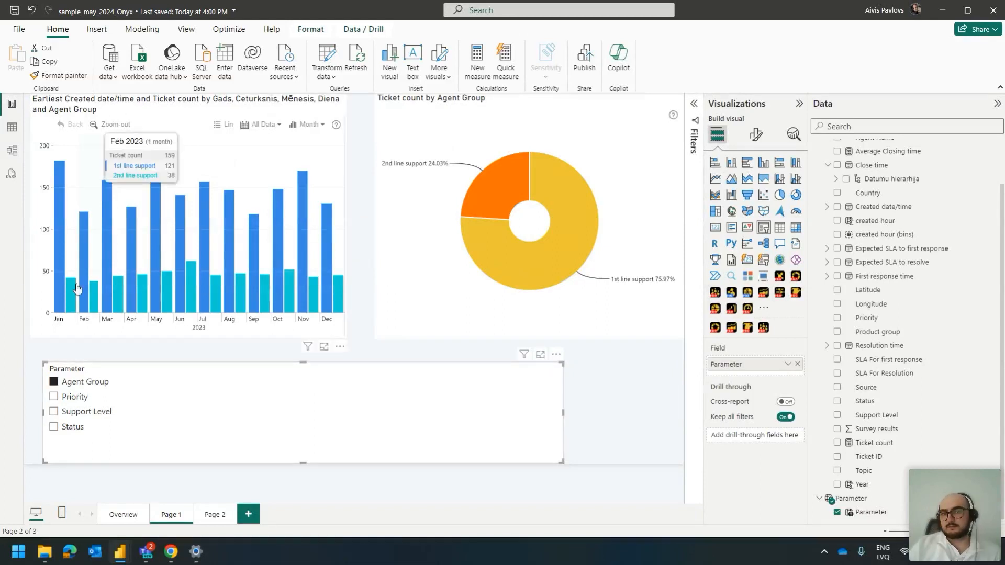
Set the donut's category colours to blue for 1st line support and cyan for 2nd line support, matching the timeline
{"action": "left_click", "coordinate": [402, 138]}
{"action": "left_click", "coordinate": [756, 135]}
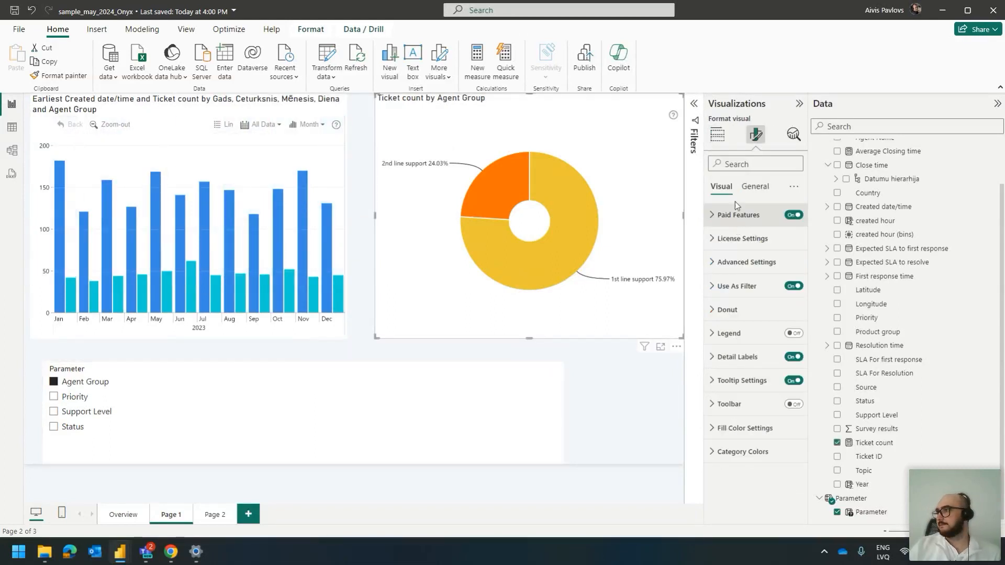
{"action": "left_click", "coordinate": [769, 448]}
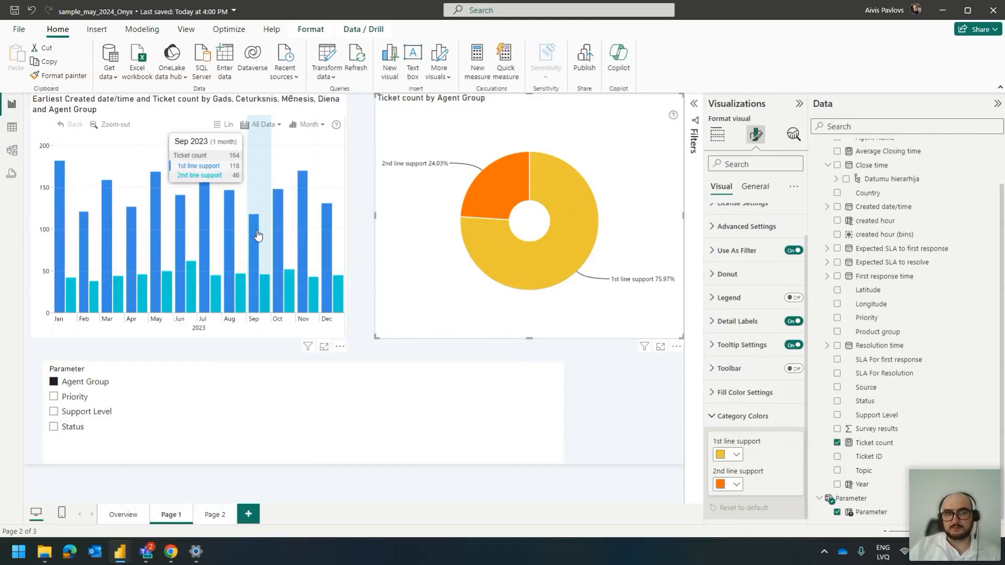
{"action": "left_click", "coordinate": [736, 455]}
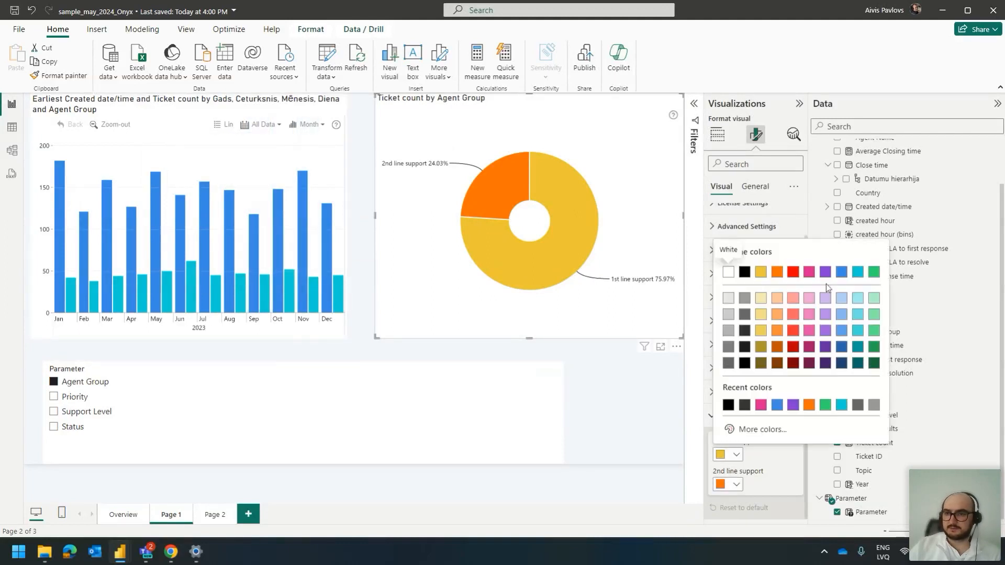
{"action": "left_click", "coordinate": [842, 273]}
{"action": "left_click", "coordinate": [855, 303]}
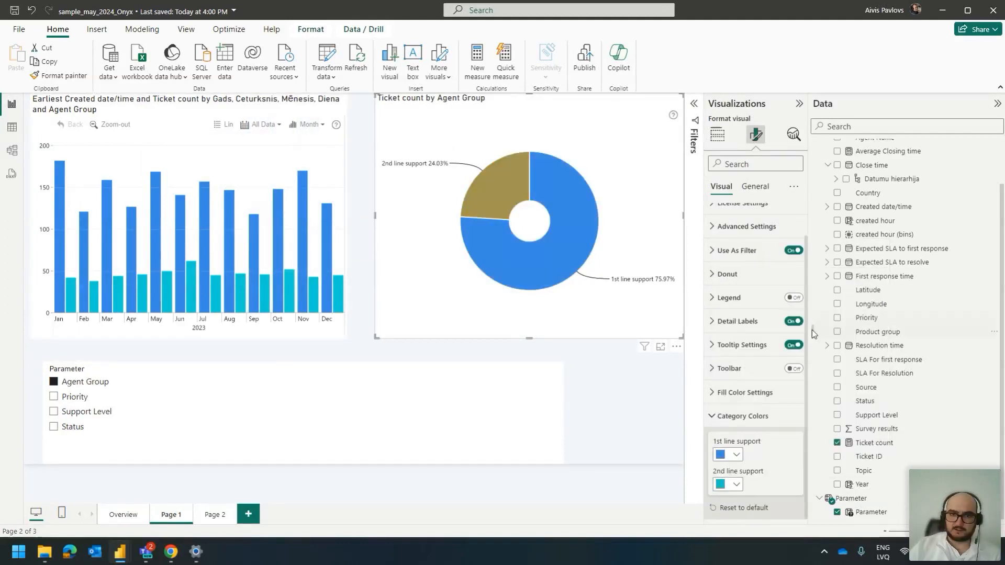
Switch the Parameter slicer to Priority and set the donut's High category color to red
{"action": "left_click", "coordinate": [55, 396]}
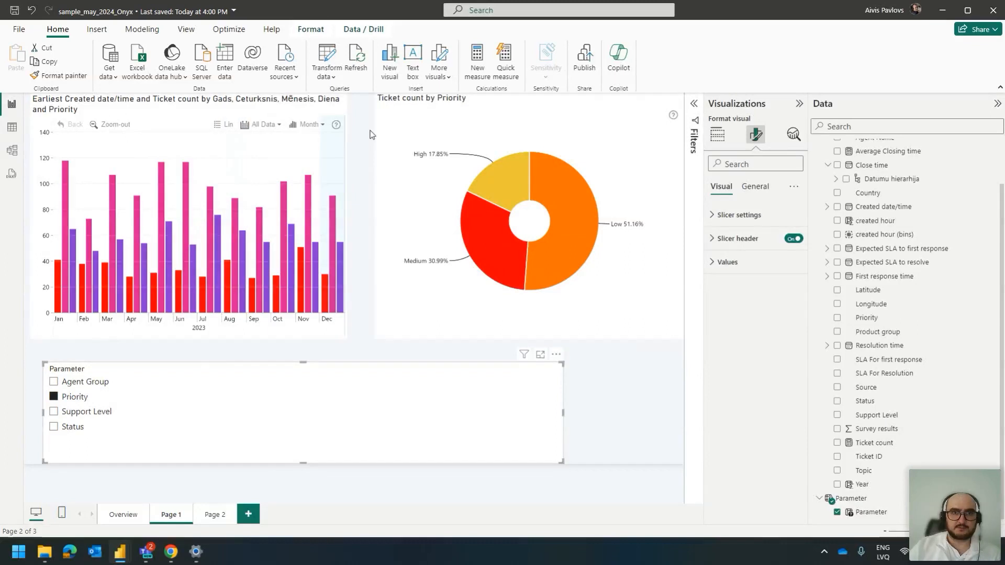
{"action": "left_click", "coordinate": [657, 202]}
{"action": "left_click", "coordinate": [756, 135]}
{"action": "left_click", "coordinate": [743, 513]}
{"action": "scroll", "coordinate": [759, 409], "scroll_direction": "down", "scroll_amount": 2}
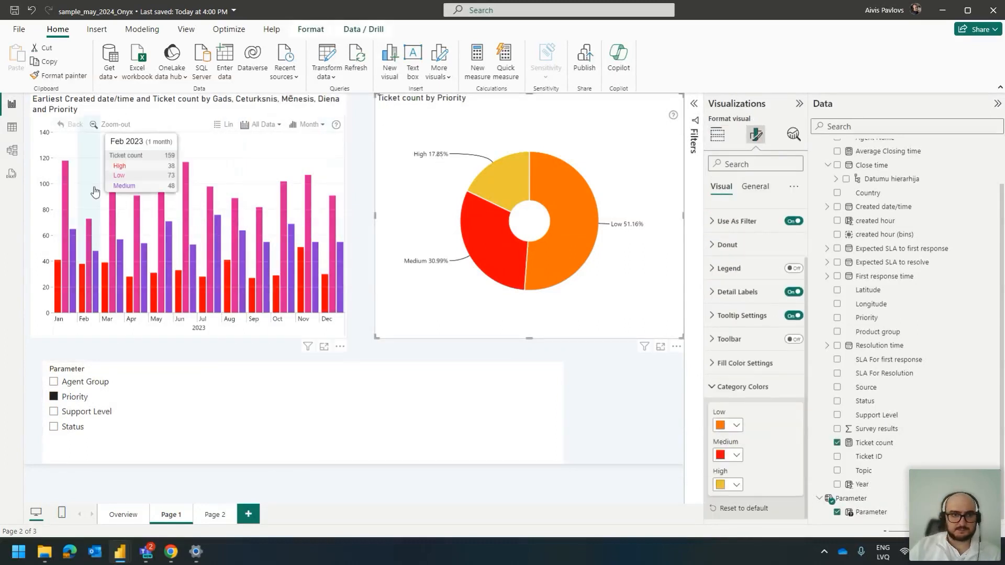
{"action": "left_click", "coordinate": [735, 486]}
{"action": "left_click", "coordinate": [723, 434]}
Try pink for the donut's Medium category and purple for its Low category
{"action": "left_click", "coordinate": [734, 455]}
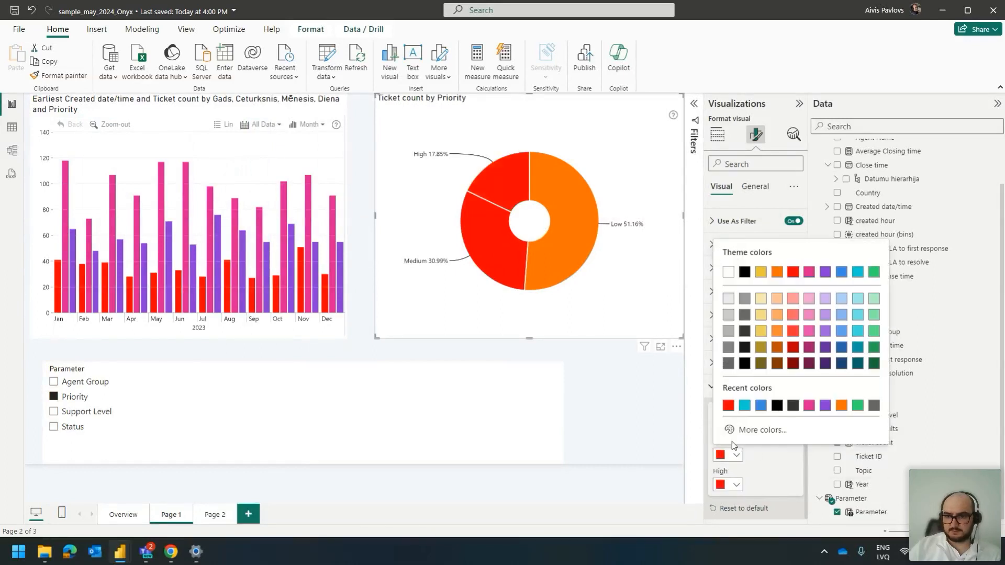
{"action": "left_click", "coordinate": [802, 266]}
{"action": "left_click", "coordinate": [735, 425]}
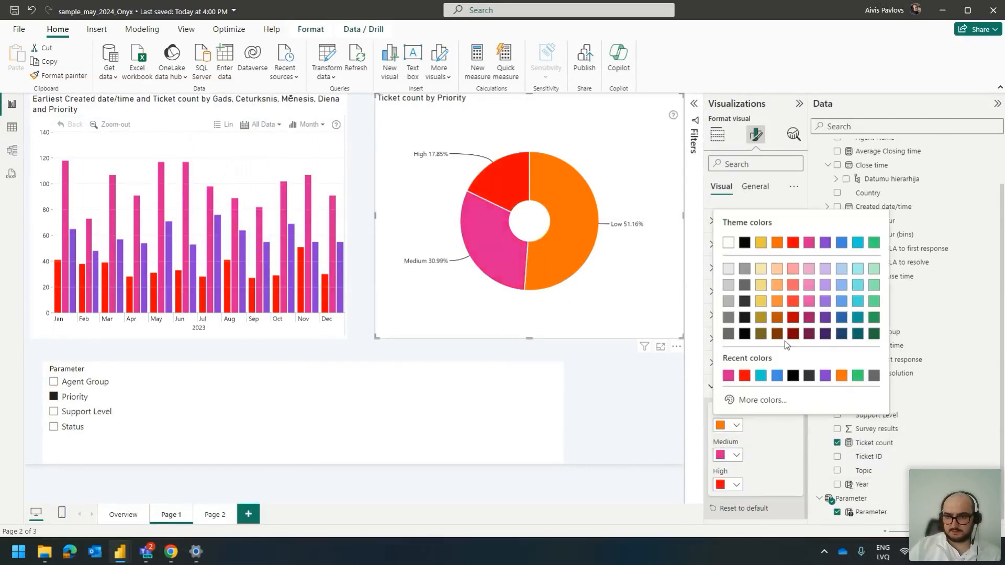
{"action": "left_click", "coordinate": [821, 241]}
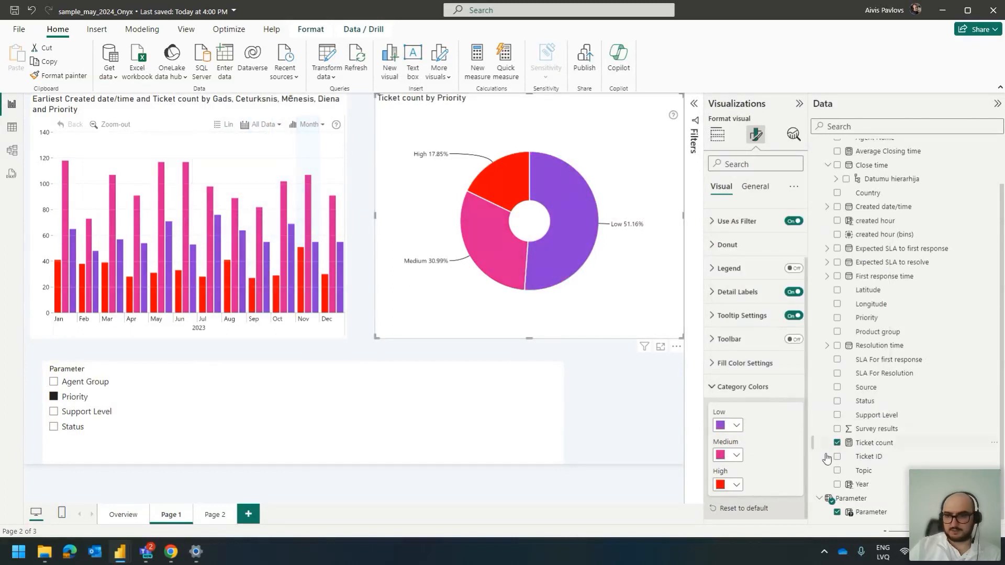
Set the donut's category colors to purple for Medium and pink for Low, matching the timeline
{"action": "left_click", "coordinate": [734, 455]}
{"action": "left_click", "coordinate": [826, 277]}
{"action": "left_click", "coordinate": [736, 425]}
{"action": "left_click", "coordinate": [766, 349]}
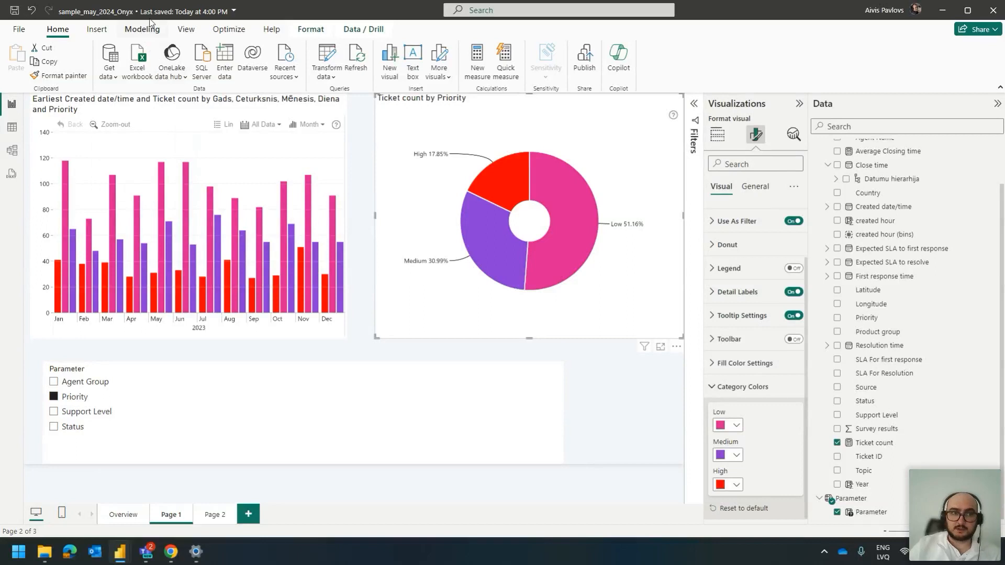
Look at the report's current theme and the full gallery of available themes, leaving the theme as it is
{"action": "left_click", "coordinate": [185, 30]}
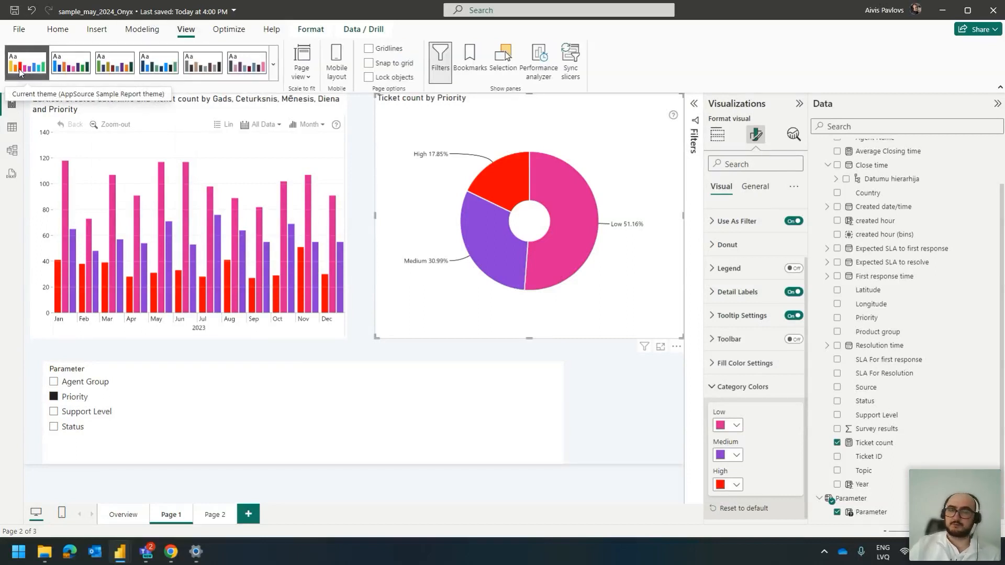
{"action": "left_click", "coordinate": [273, 65]}
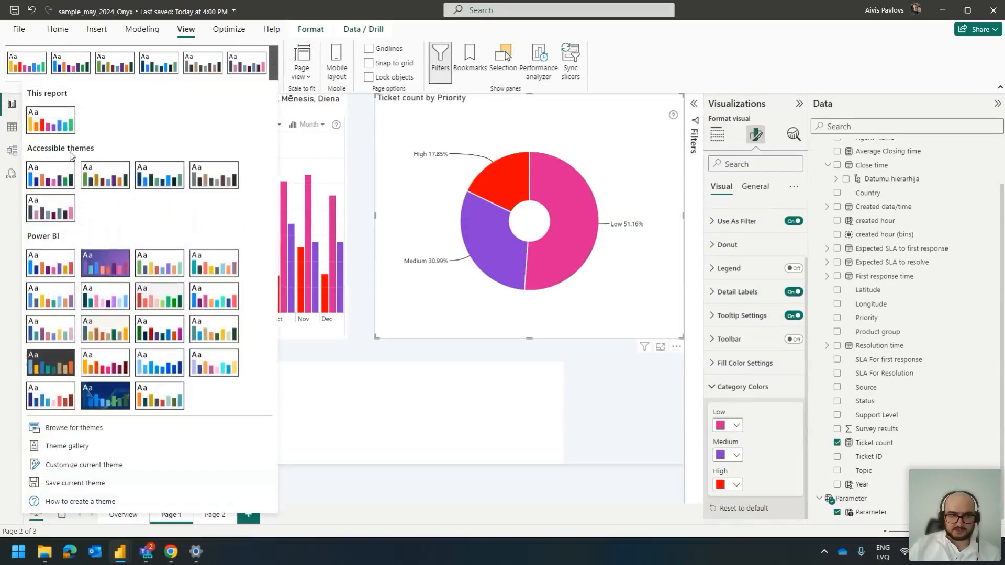
{"action": "left_click", "coordinate": [381, 352]}
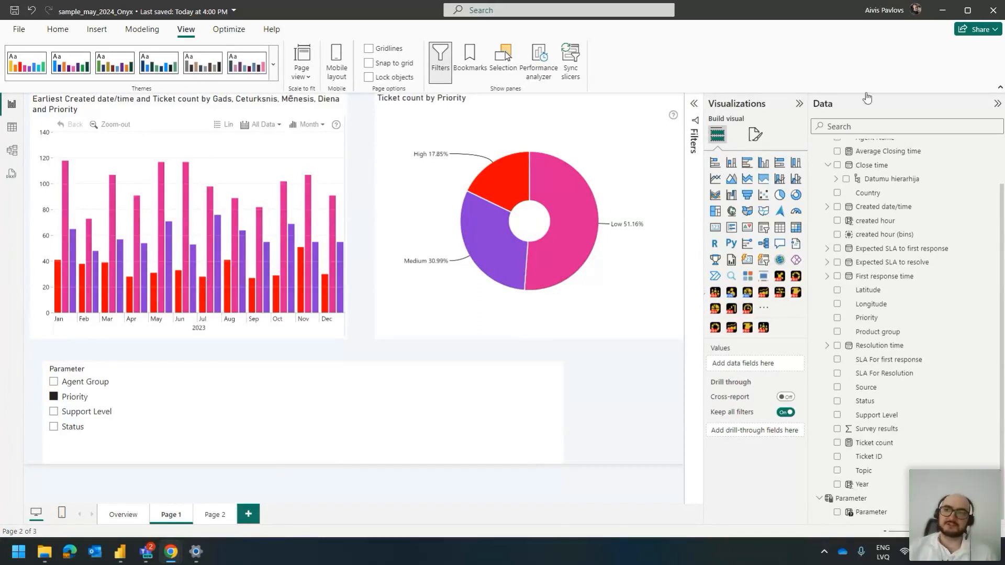
Switch to Chrome and open the Onyx Data May 2024 challenge page from the ZoomCharts challenges list
{"action": "left_click", "coordinate": [940, 17]}
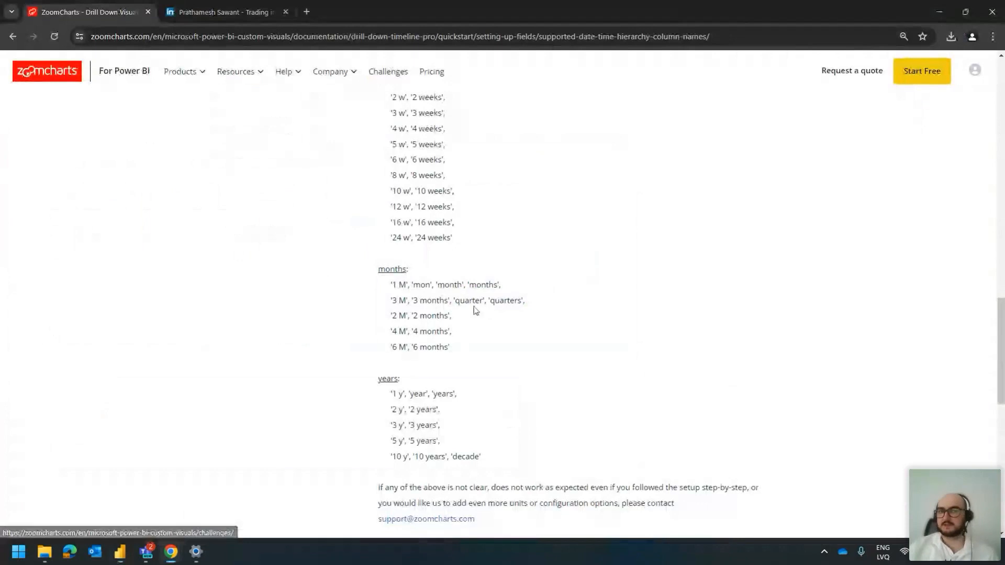
{"action": "left_click", "coordinate": [388, 72]}
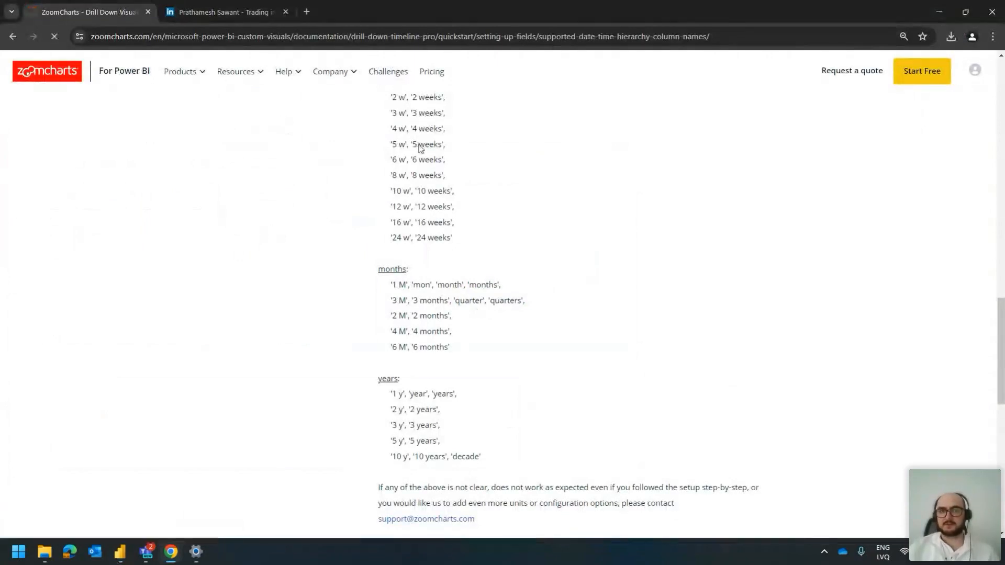
{"action": "left_click", "coordinate": [594, 421]}
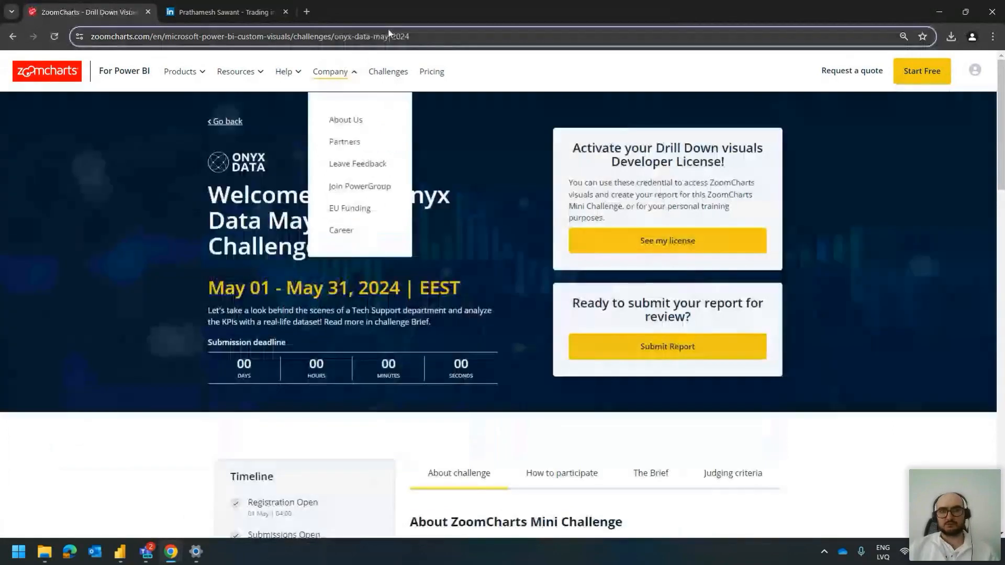
{"action": "left_click", "coordinate": [389, 35]}
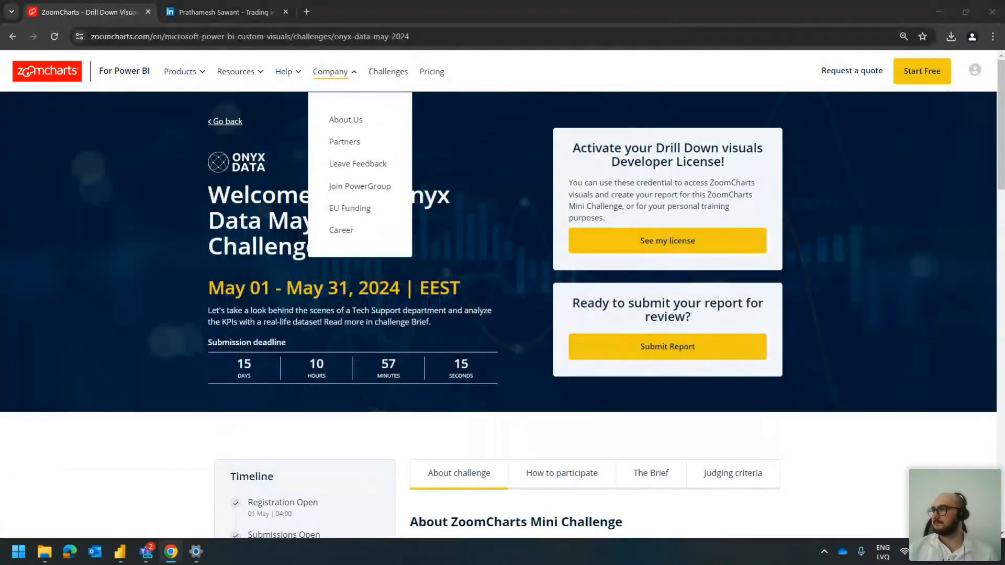
{"action": "left_click", "coordinate": [431, 255]}
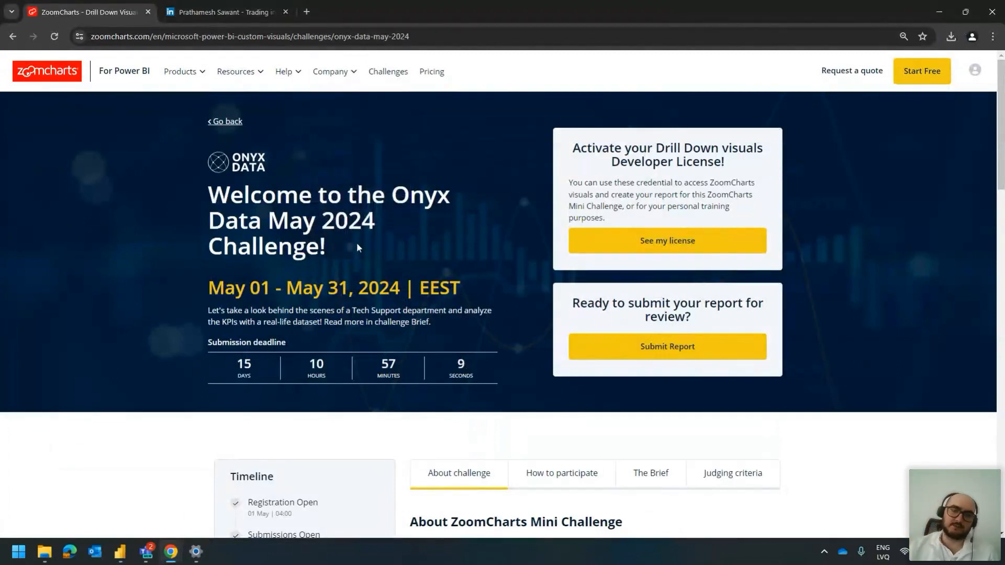
Review the challenge page's header, schedule and About ZoomCharts Mini Challenge section, and return to its beginning
{"action": "scroll", "coordinate": [358, 241], "scroll_direction": "down", "scroll_amount": 3}
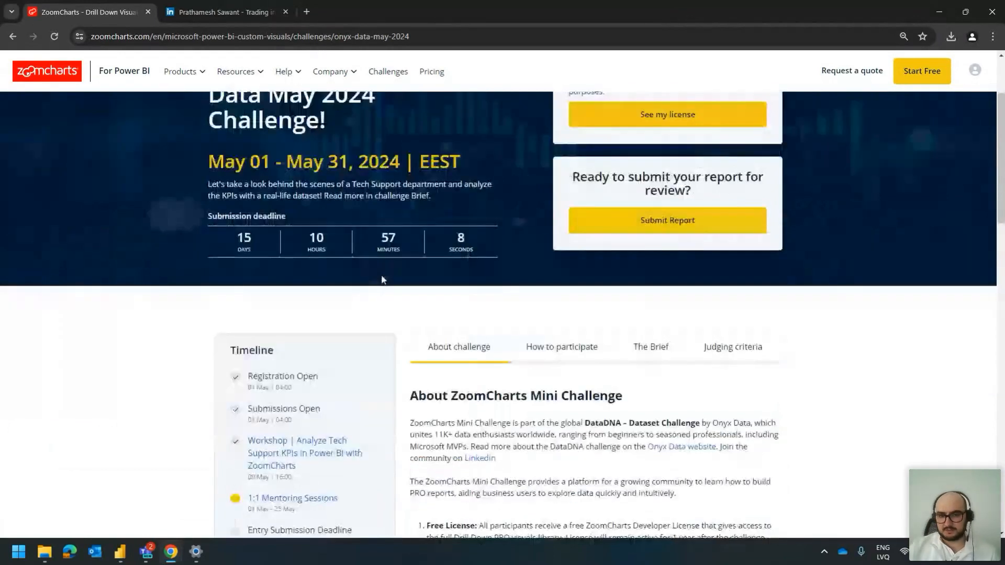
{"action": "scroll", "coordinate": [359, 215], "scroll_direction": "up", "scroll_amount": 3}
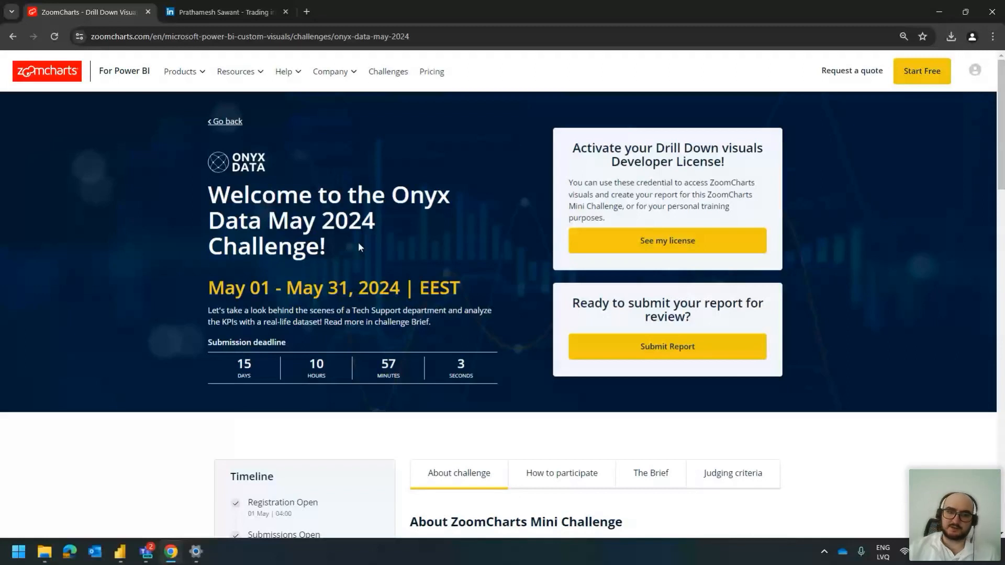
{"action": "scroll", "coordinate": [354, 247], "scroll_direction": "down", "scroll_amount": 3}
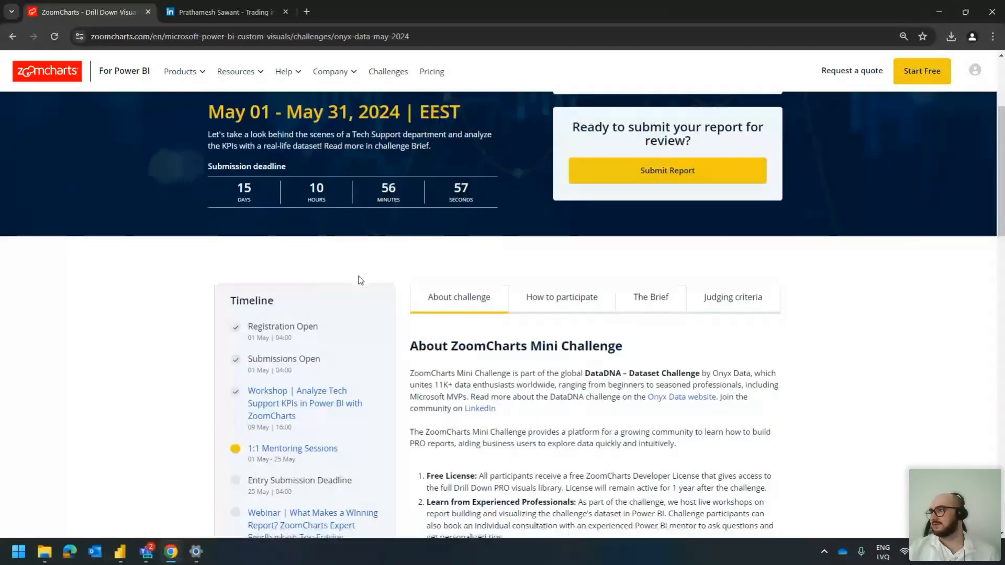
{"action": "scroll", "coordinate": [360, 280], "scroll_direction": "down", "scroll_amount": 2}
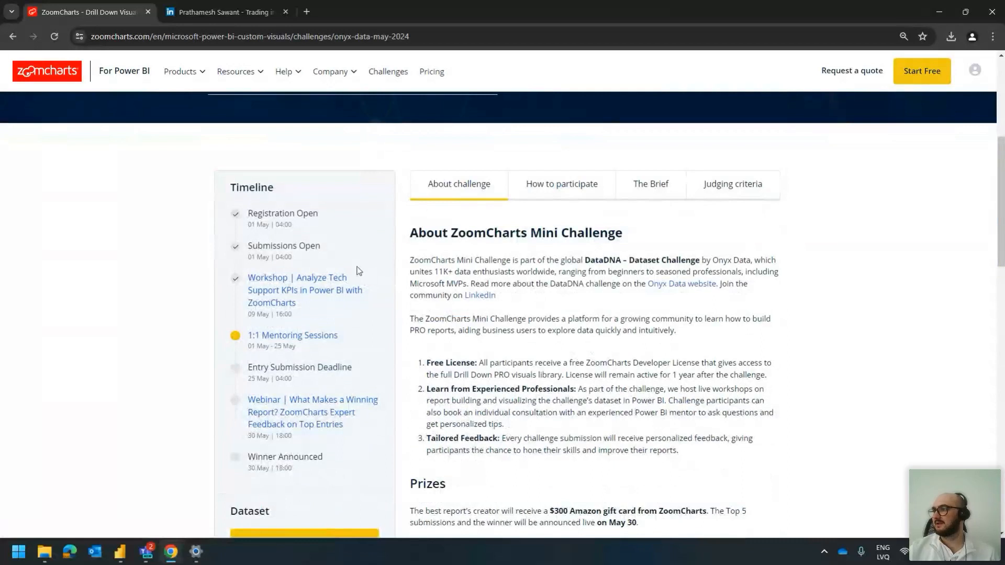
{"action": "scroll", "coordinate": [360, 270], "scroll_direction": "up", "scroll_amount": 1}
{"action": "scroll", "coordinate": [355, 277], "scroll_direction": "up", "scroll_amount": 4}
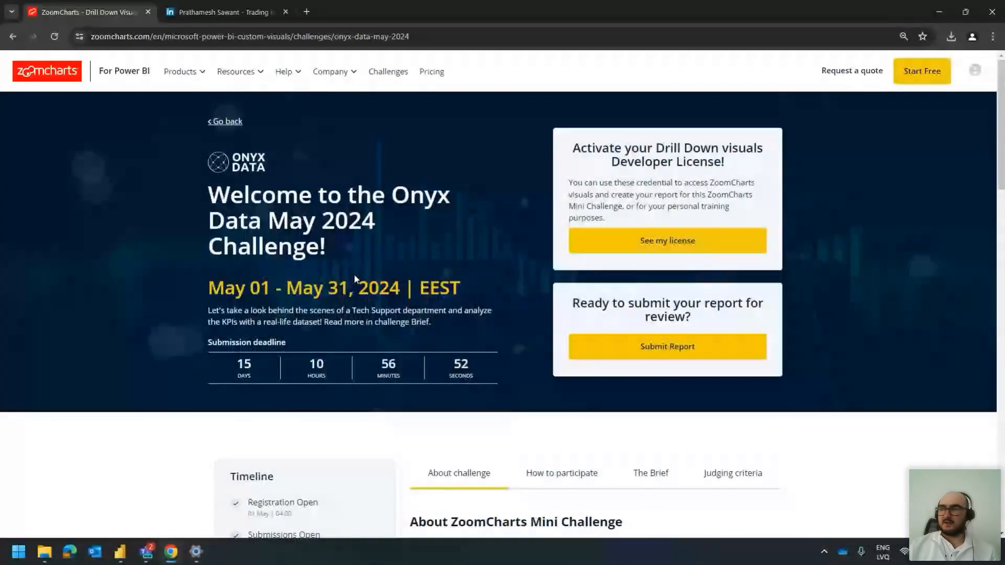